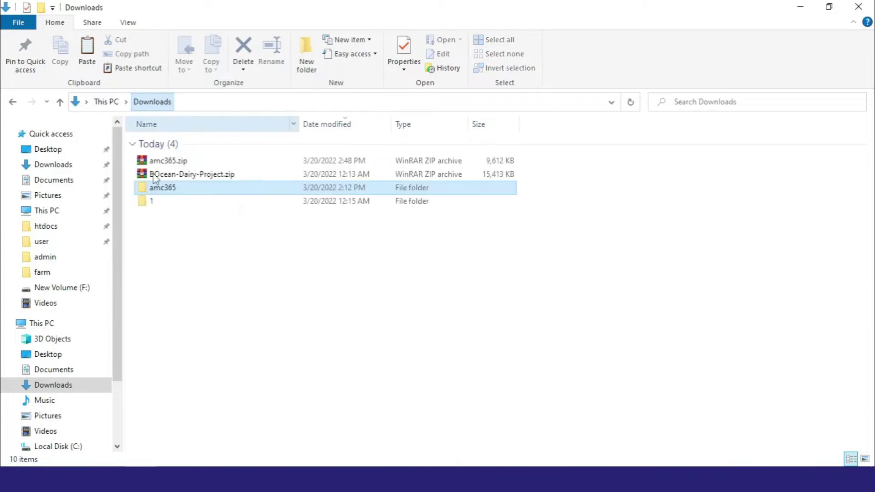
Copy the amc365 folder from Downloads into C:\xampp\htdocs
right_click(165, 188)
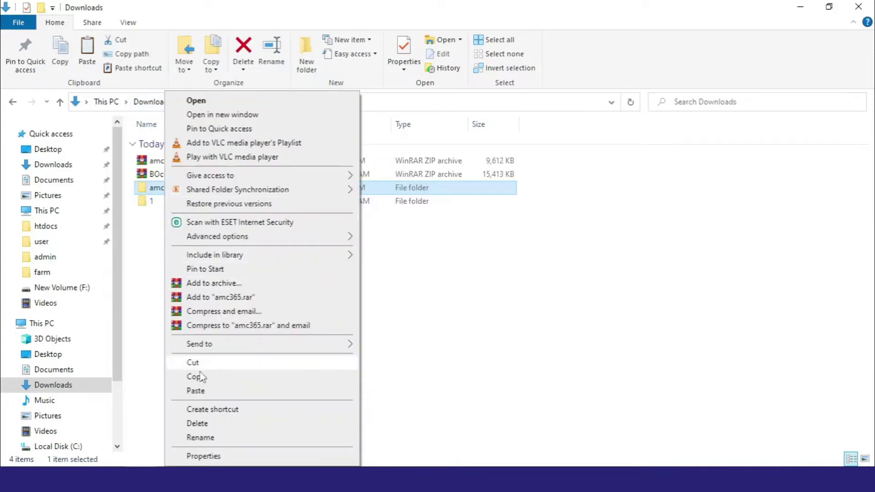
left_click(200, 377)
left_click(59, 227)
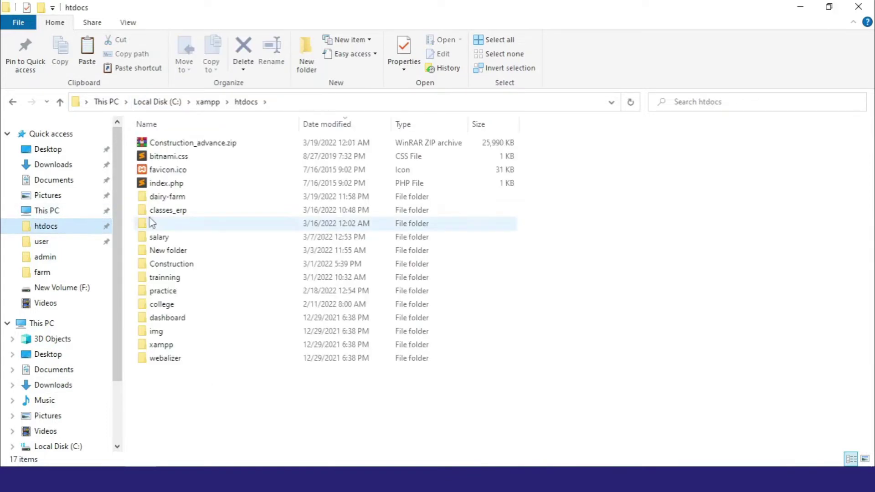
right_click(605, 196)
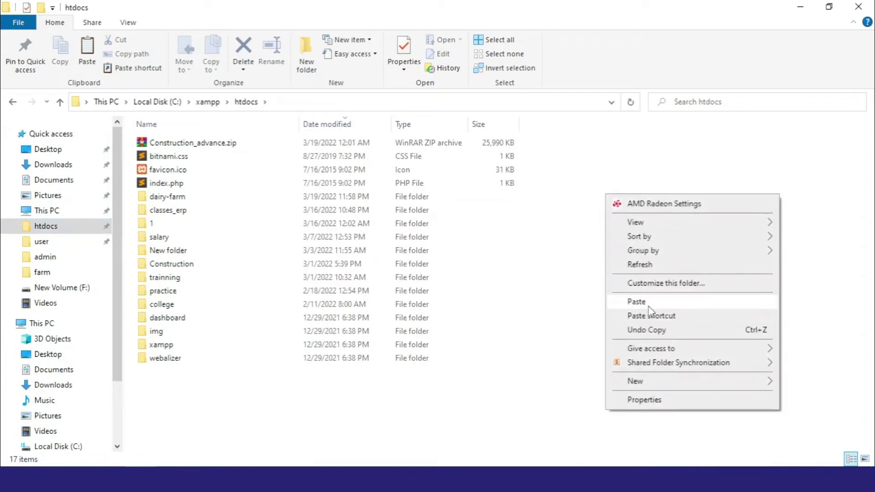
left_click(642, 303)
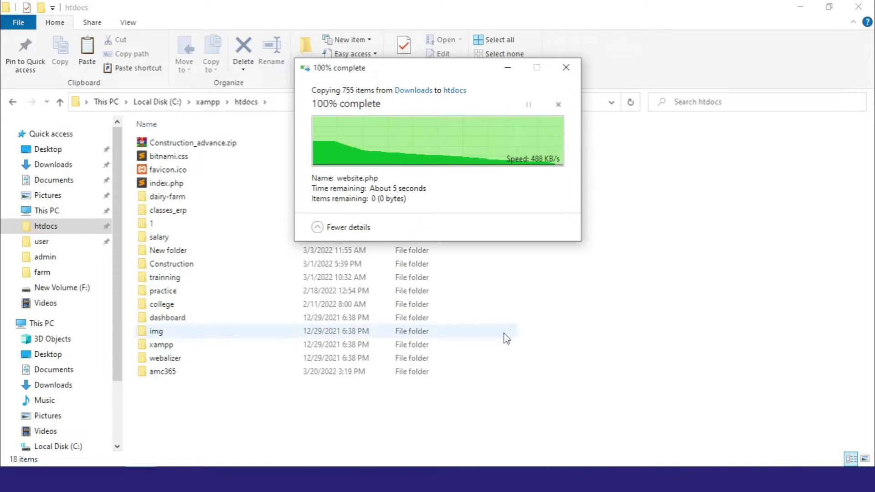
key("super")
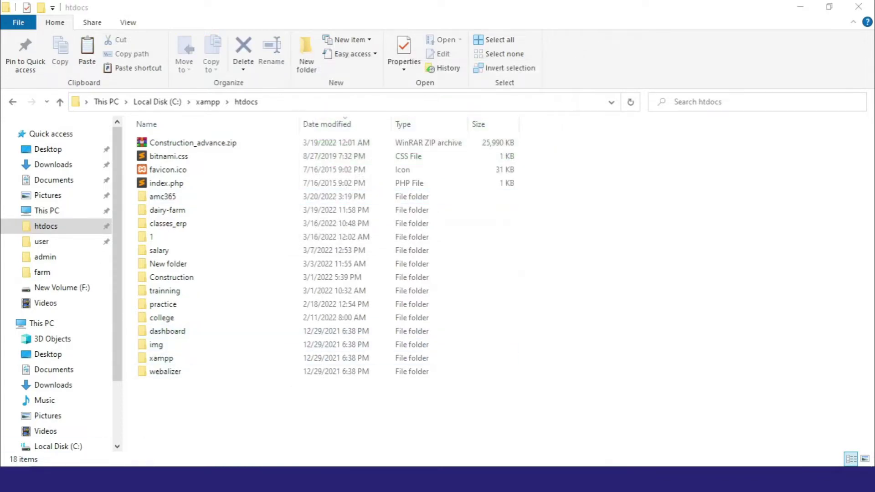
Launch XAMPP Control Panel and start the Apache and MySQL servers
type("xampp")
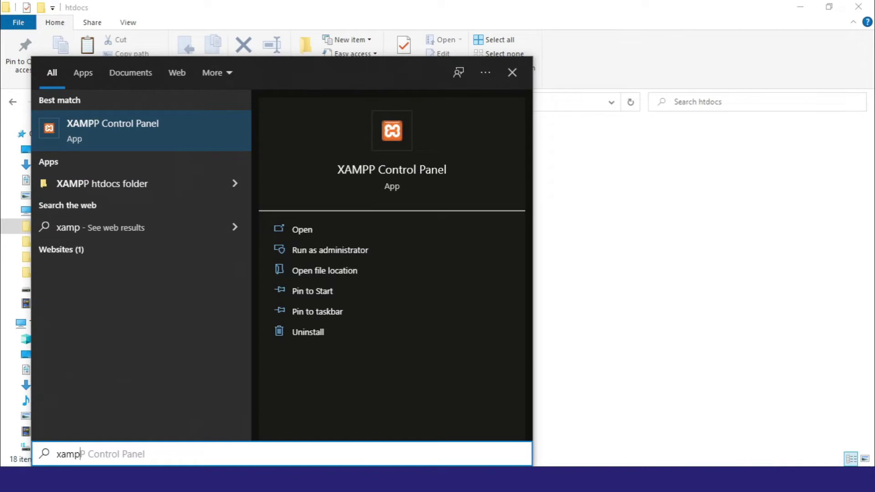
key("Return")
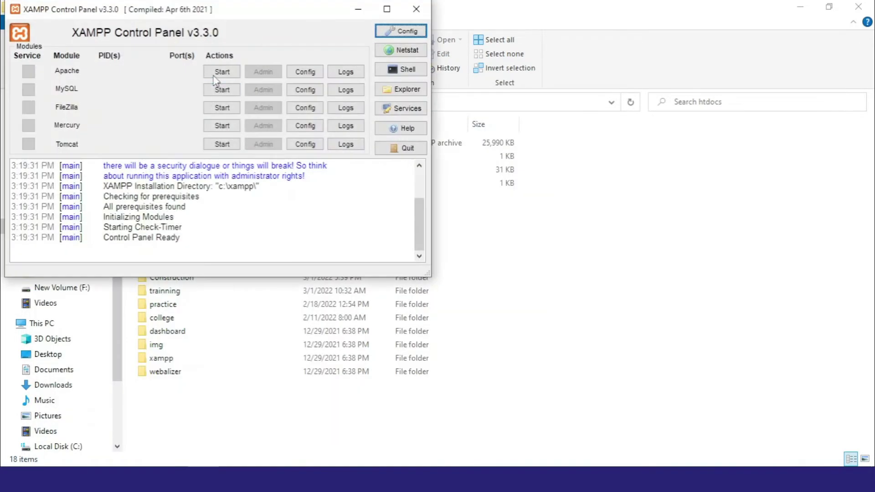
left_click(222, 72)
left_click(223, 90)
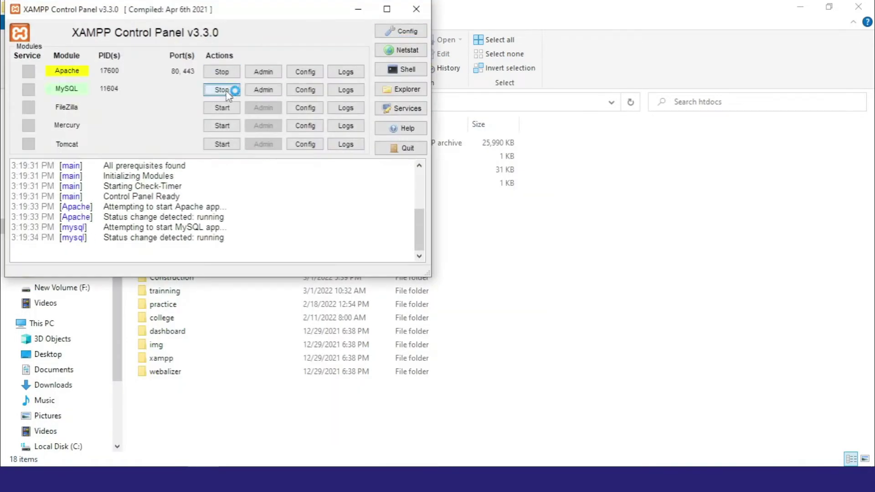
Open htdocs\amc365\database and copy the name amc360 from amc360.sql without renaming it
left_click(608, 184)
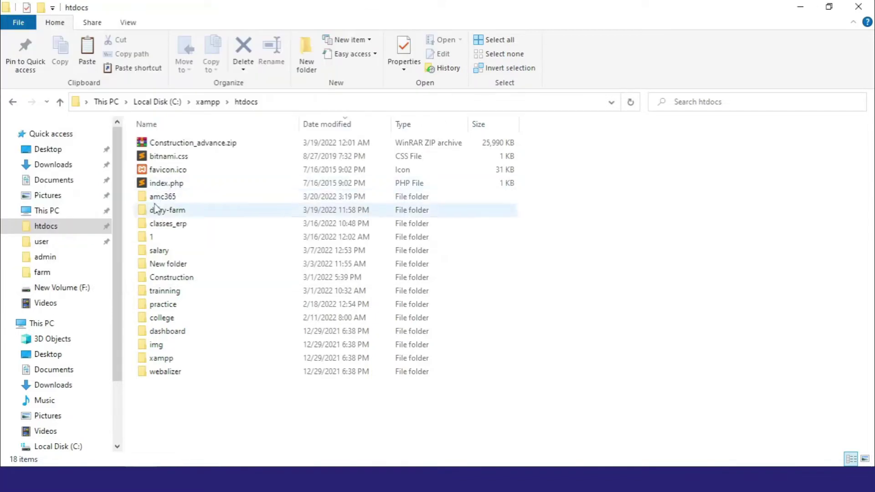
double_click(172, 197)
double_click(196, 173)
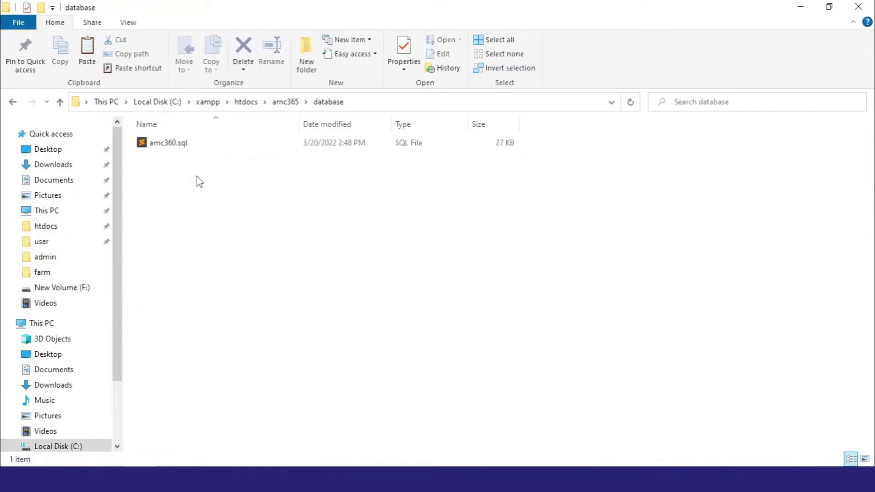
left_click(173, 146)
left_click(164, 145)
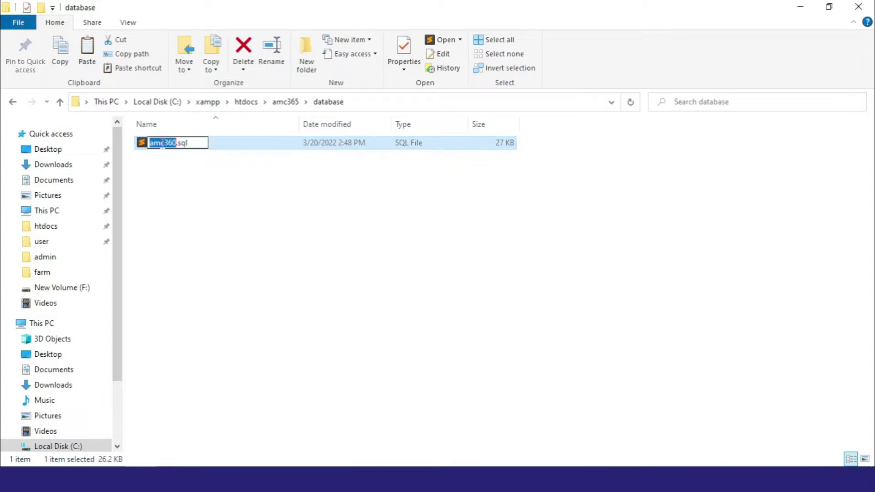
right_click(162, 145)
left_click(185, 185)
left_click(208, 294)
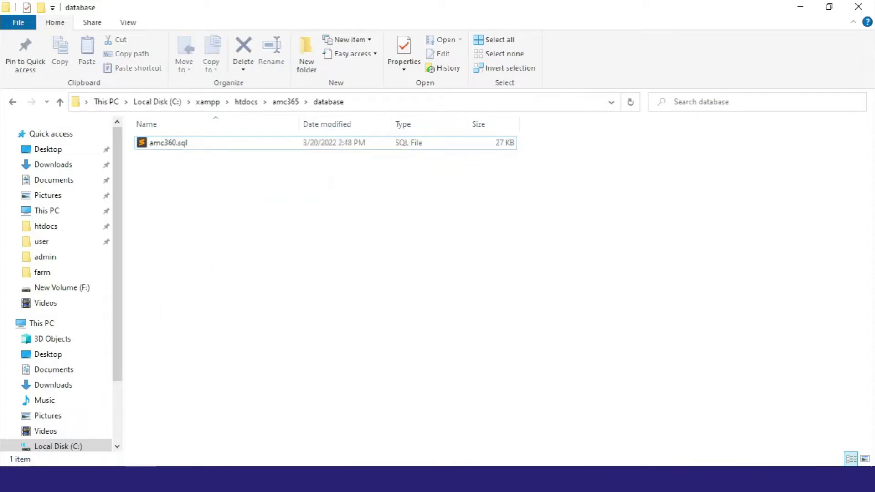
Launch Google Chrome from Start search
key("super")
type("chrom")
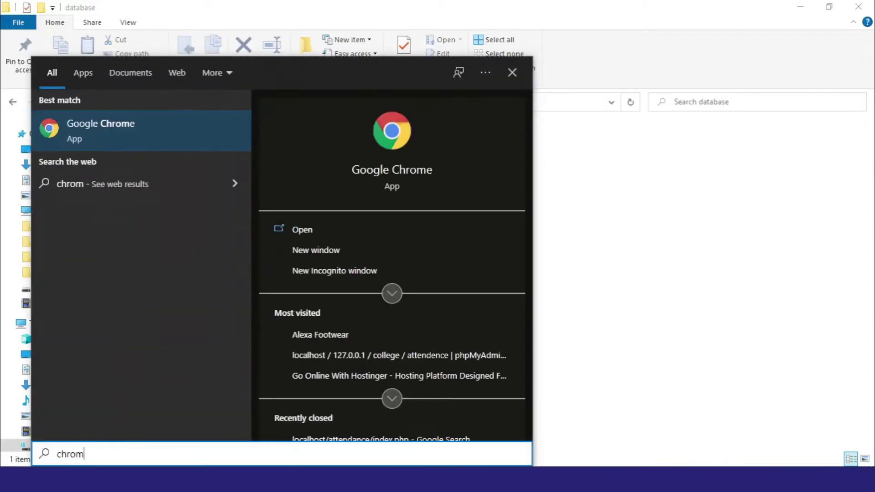
key("Return")
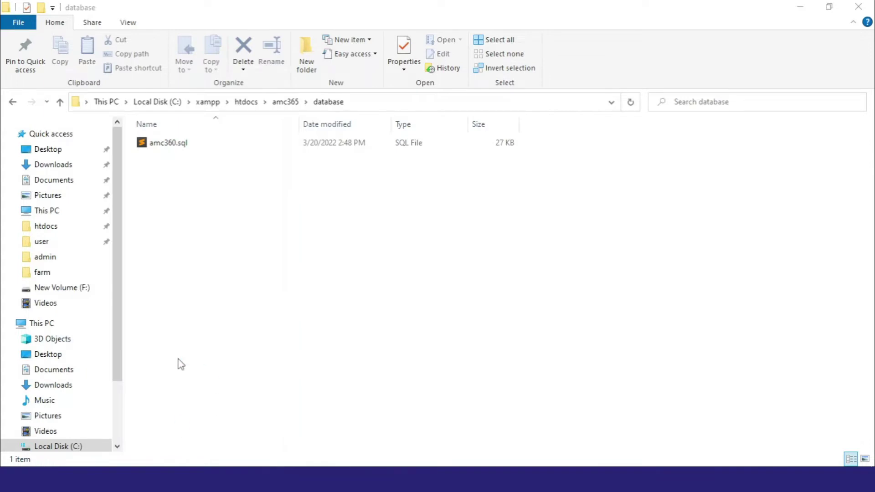
Load the localhost XAMPP dashboard and note the XAMPP version 7.4.27
type("localhost")
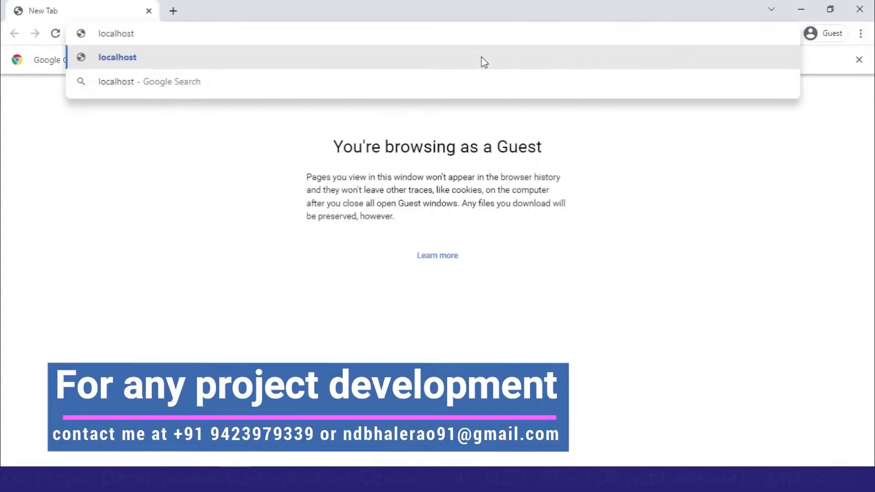
key("Return")
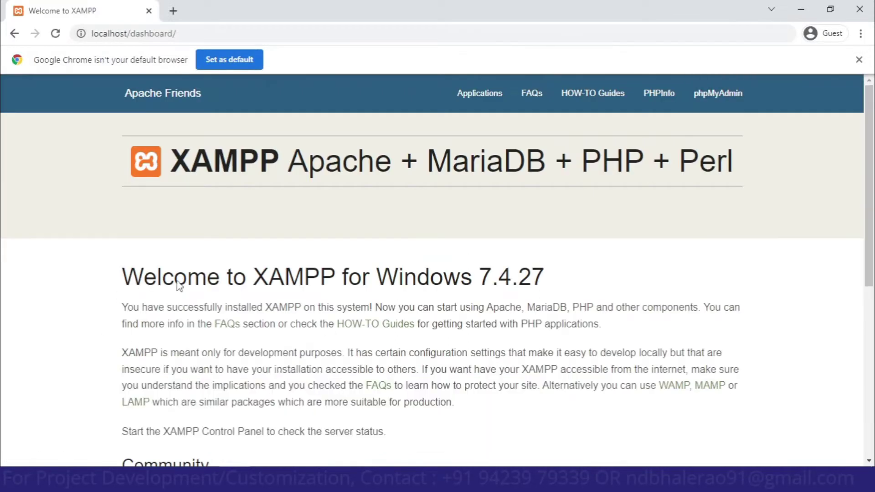
triple_click(179, 285)
left_click(191, 286)
left_click_drag(577, 277, 471, 278)
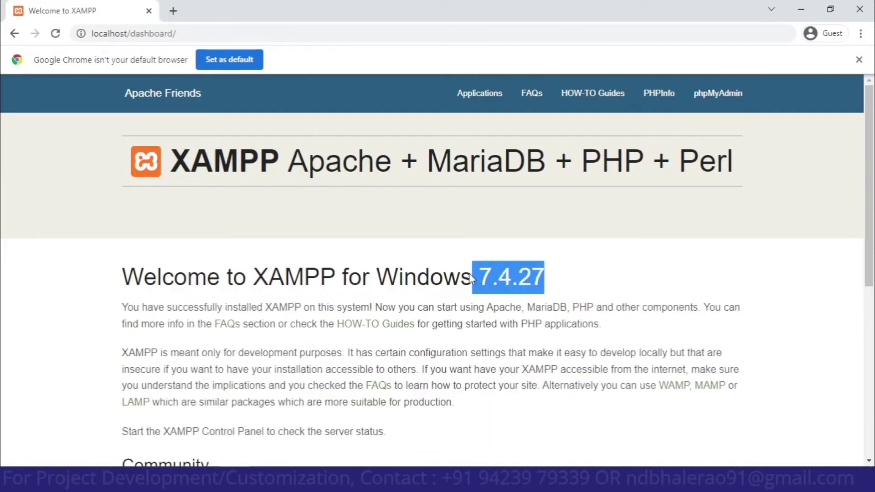
In phpMyAdmin, create a database named amc360 and go to its Import page
left_click(732, 103)
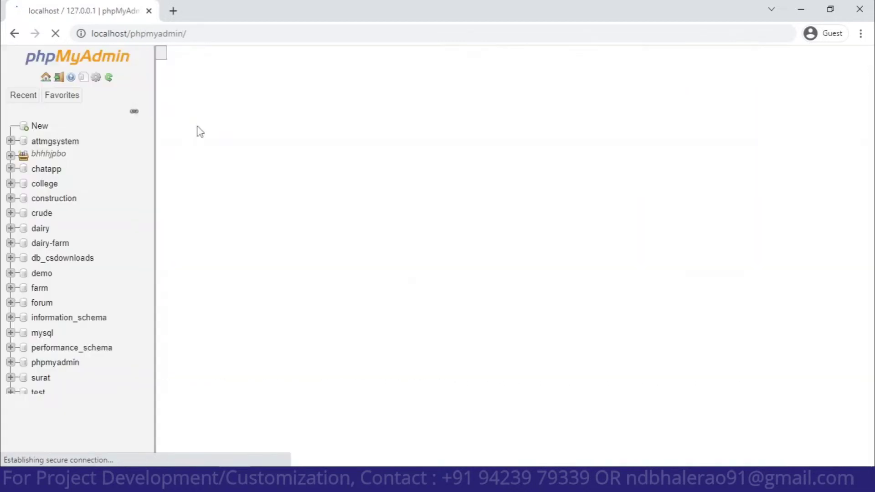
left_click(212, 73)
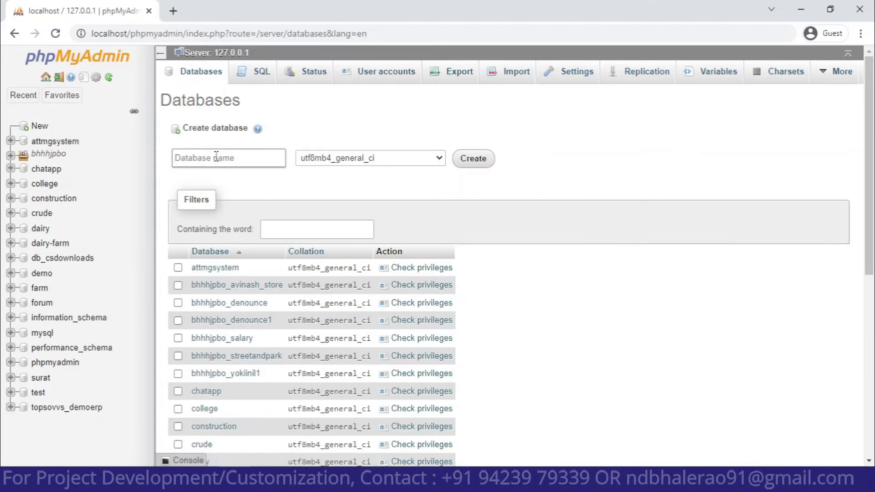
right_click(217, 157)
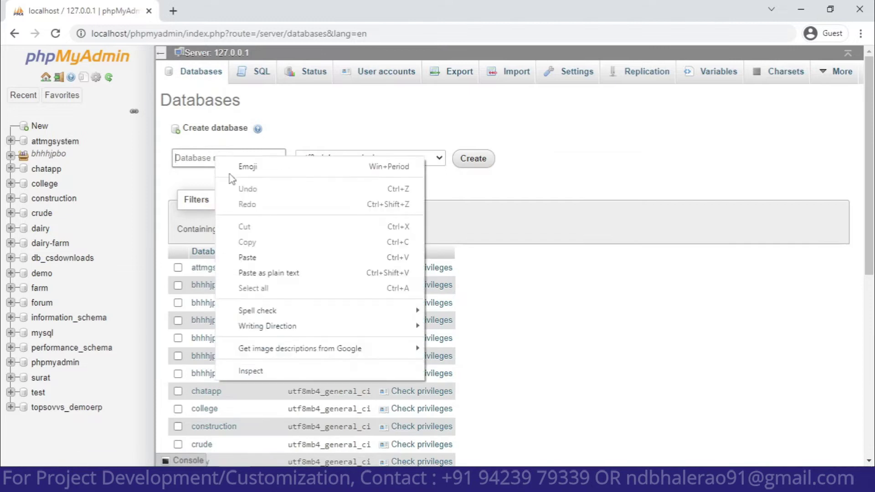
left_click(269, 255)
left_click(486, 161)
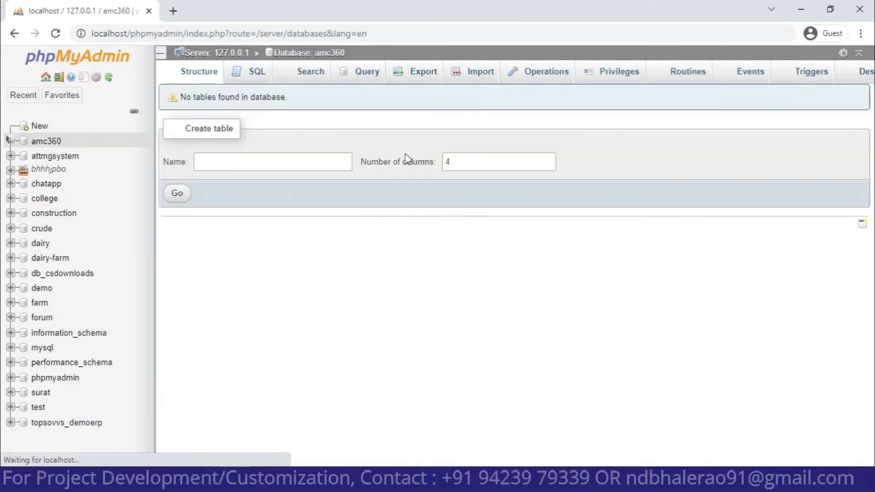
left_click(479, 76)
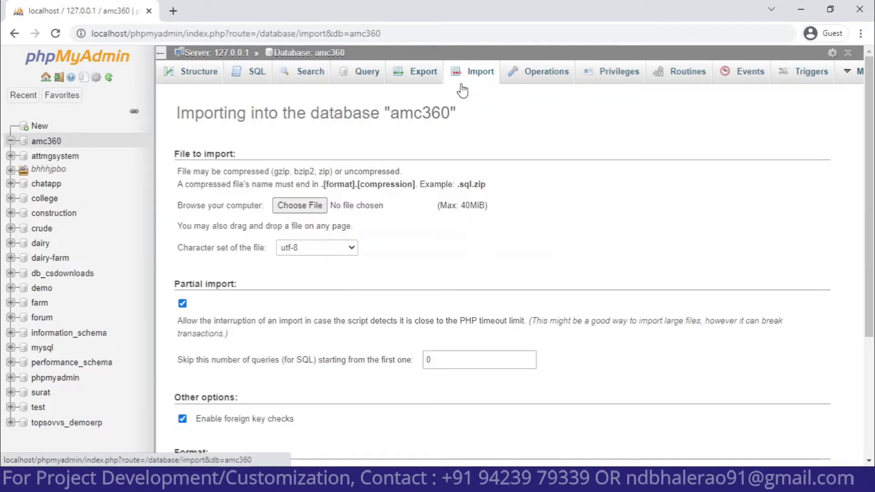
Drag amc360.sql from File Explorer onto the amc360 Import page to upload it
key("alt+Tab")
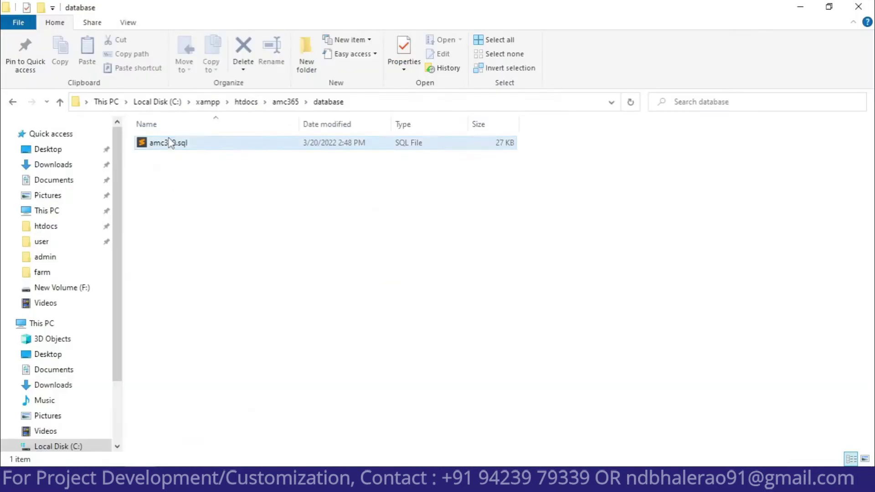
left_click(172, 144)
left_click_drag(191, 150, 318, 332)
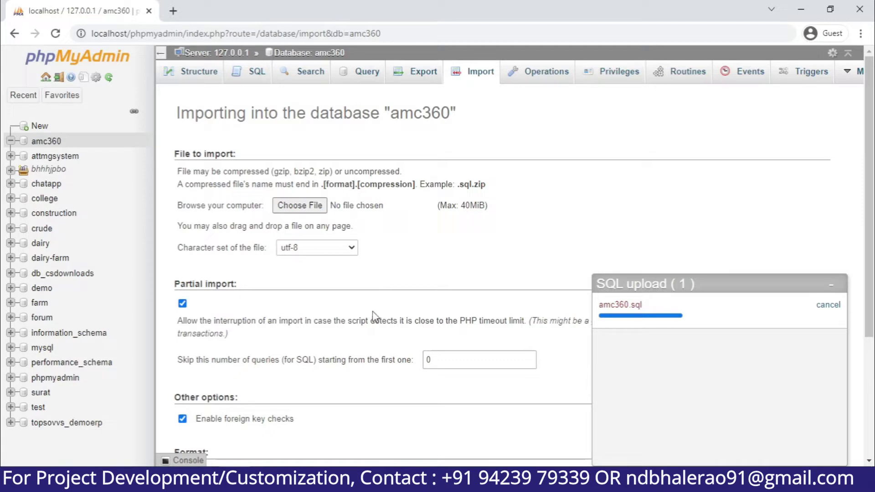
Try localhost/amc360 in a new tab, then confirm the amc360.sql import on phpMyAdmin
left_click(173, 11)
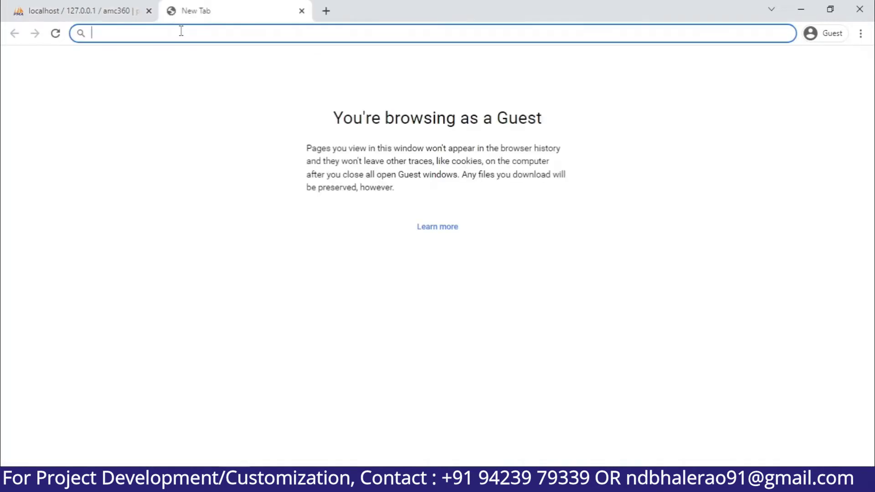
type("localho")
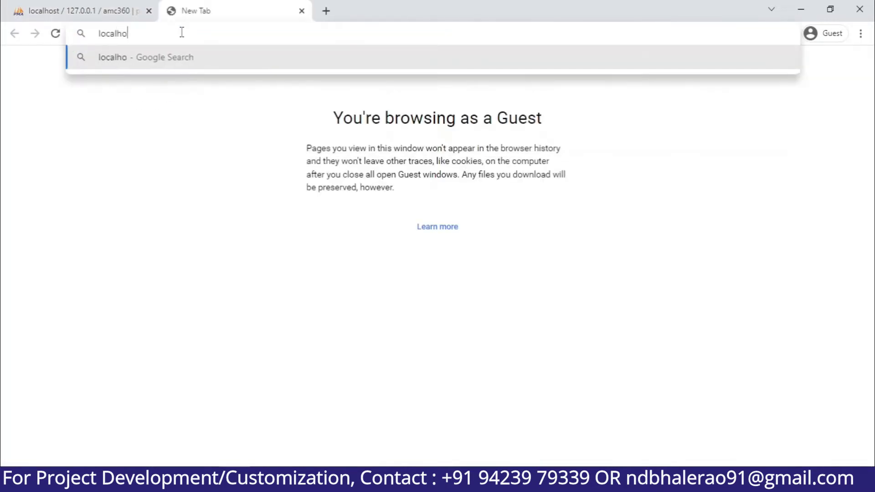
type("st/amc360")
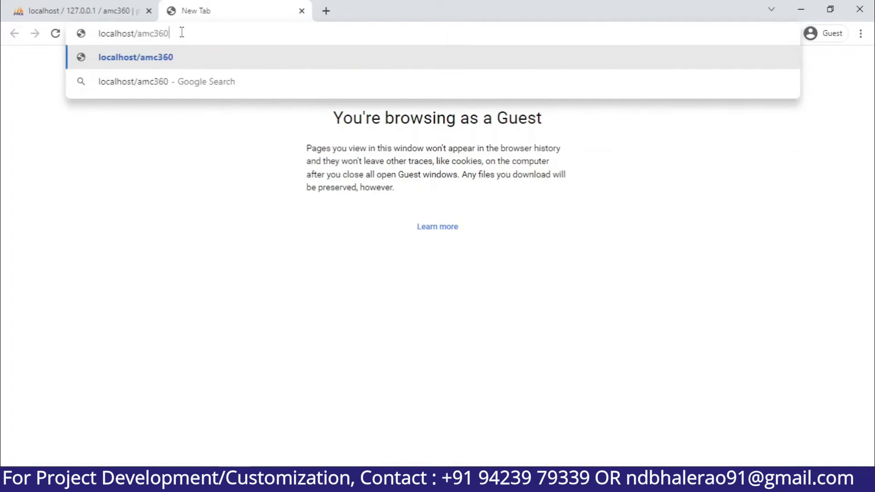
key("Return")
left_click(128, 5)
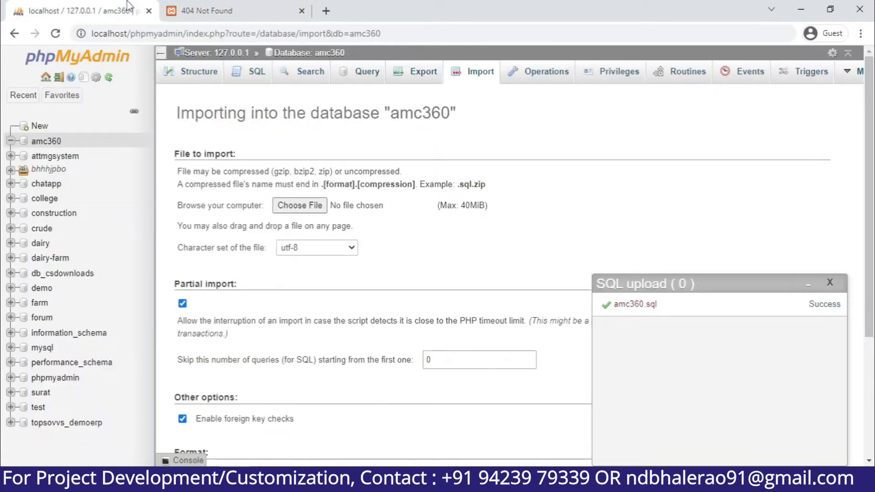
left_click_drag(655, 304, 607, 311)
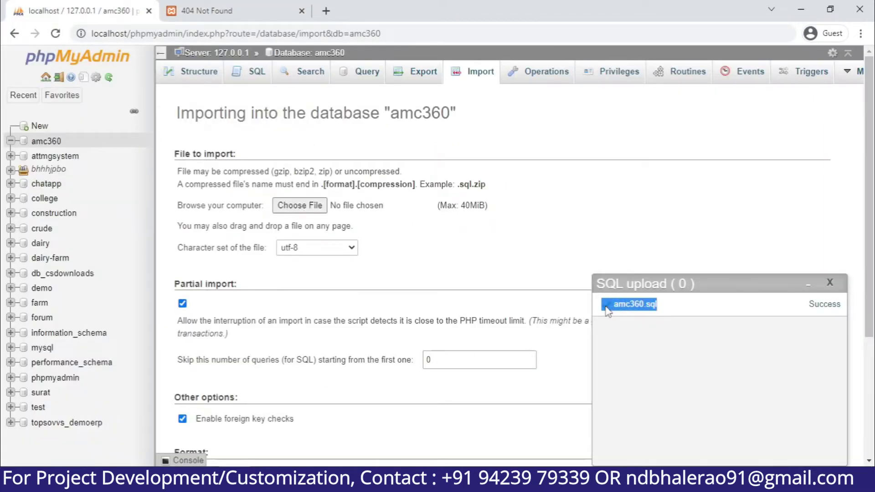
Copy the amc365 folder name and change the 404 address to localhost/amc365
key("alt+Tab")
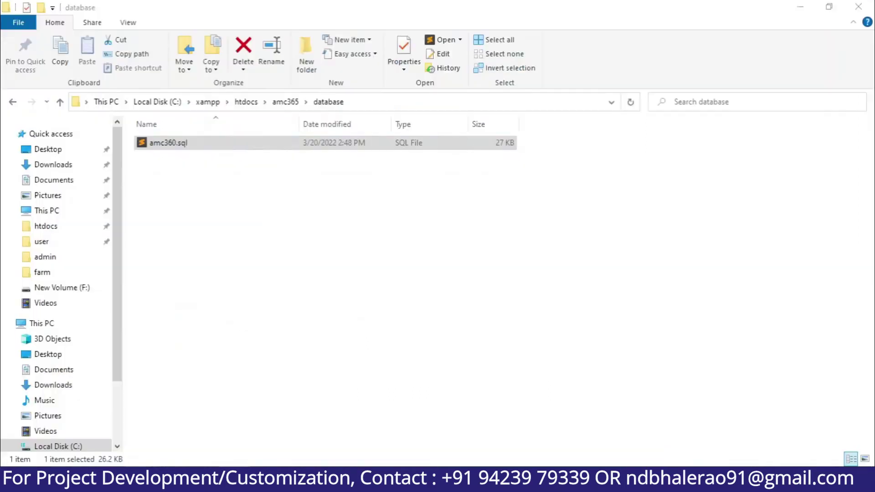
left_click(285, 103)
left_click(325, 105)
left_click(325, 105)
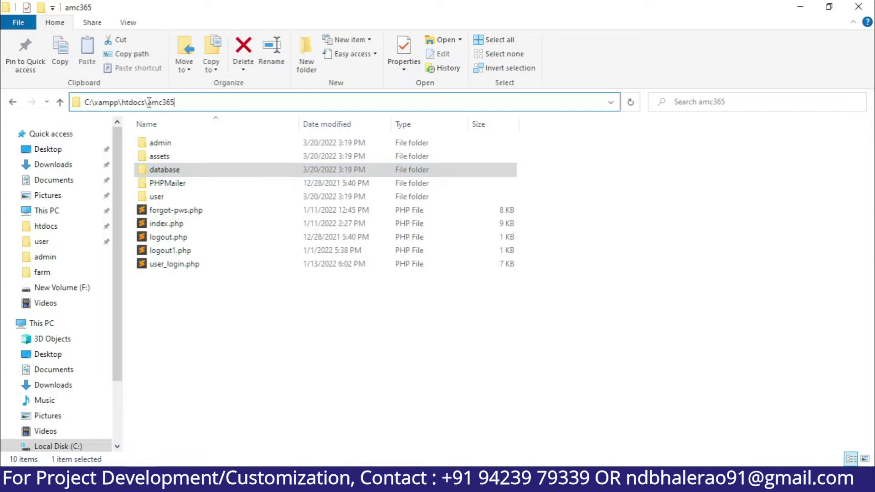
left_click_drag(149, 102, 220, 102)
key("ctrl+c")
left_click(800, 6)
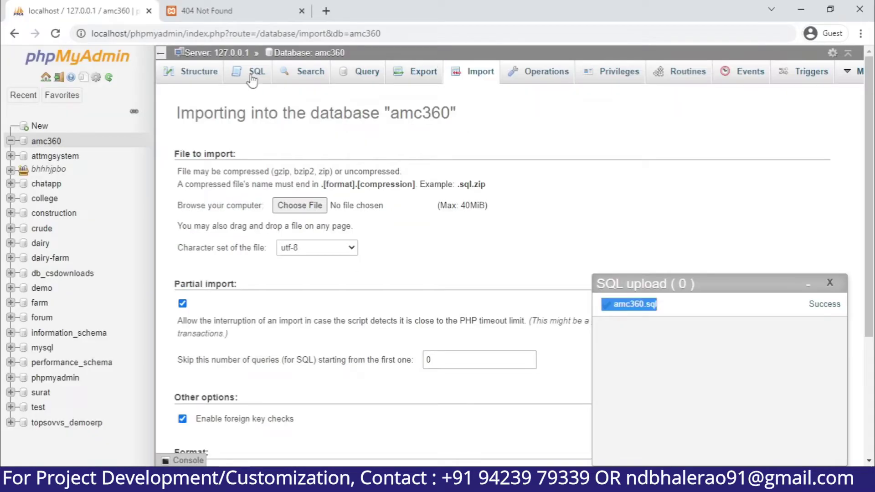
left_click(205, 12)
double_click(158, 35)
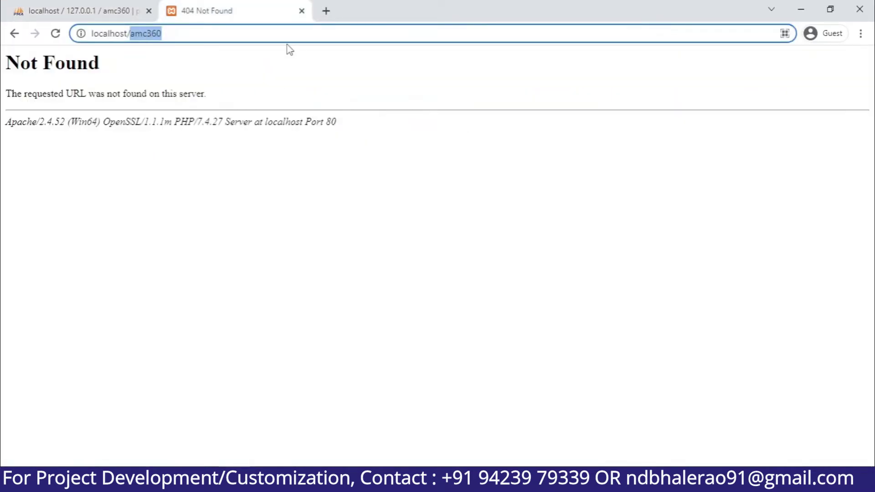
key("ctrl+v")
key("Return")
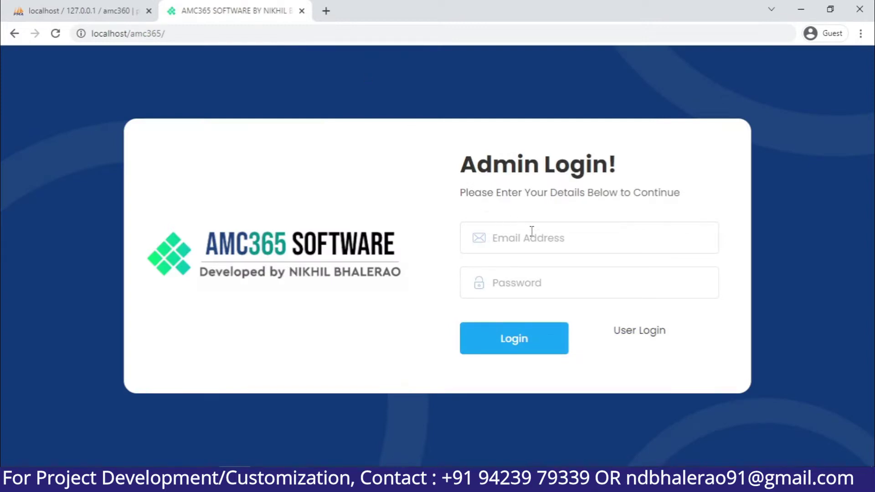
Log in with the admin email and password, then open Manage Department
left_click(531, 232)
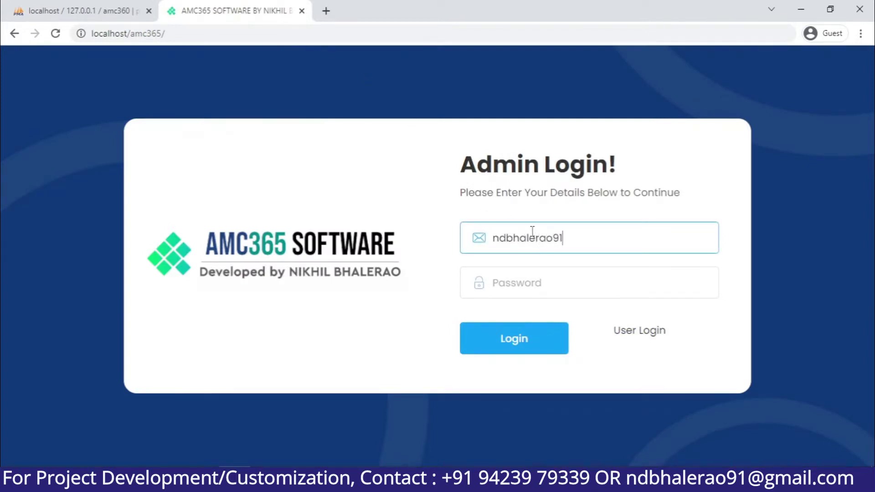
key("Tab")
type("admin")
key("Return")
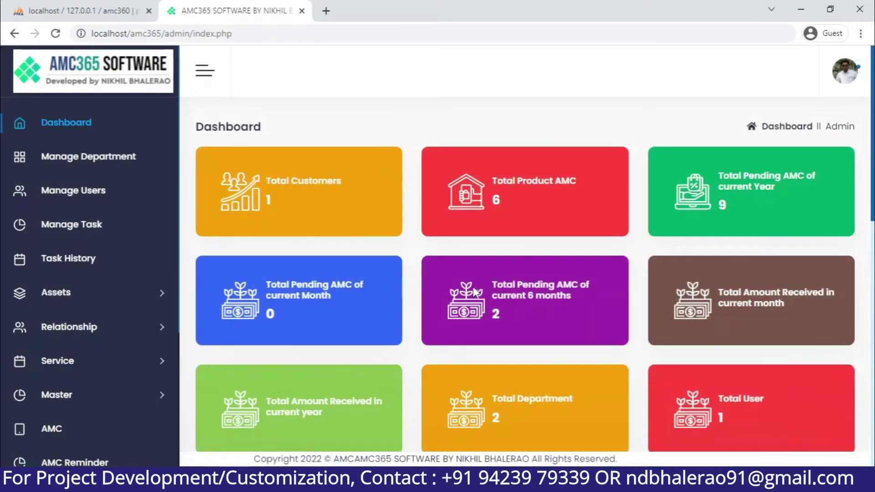
left_click(114, 157)
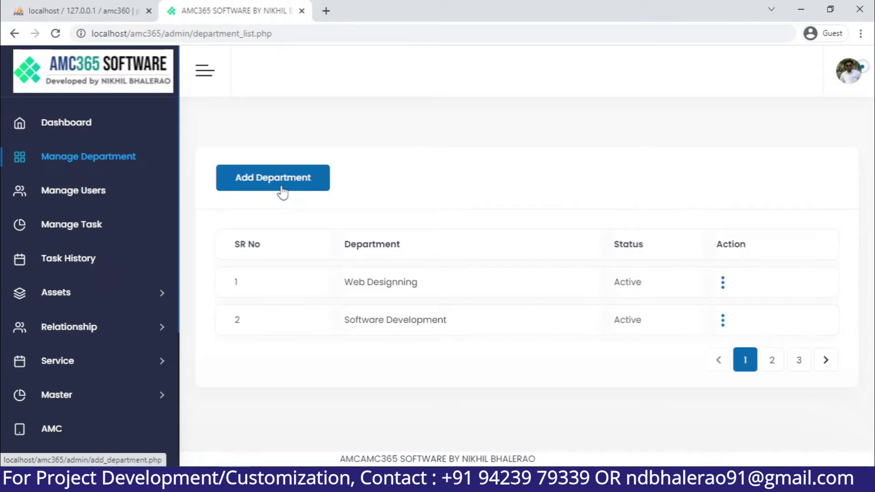
Add an Active department named Digital Marketing
left_click(281, 191)
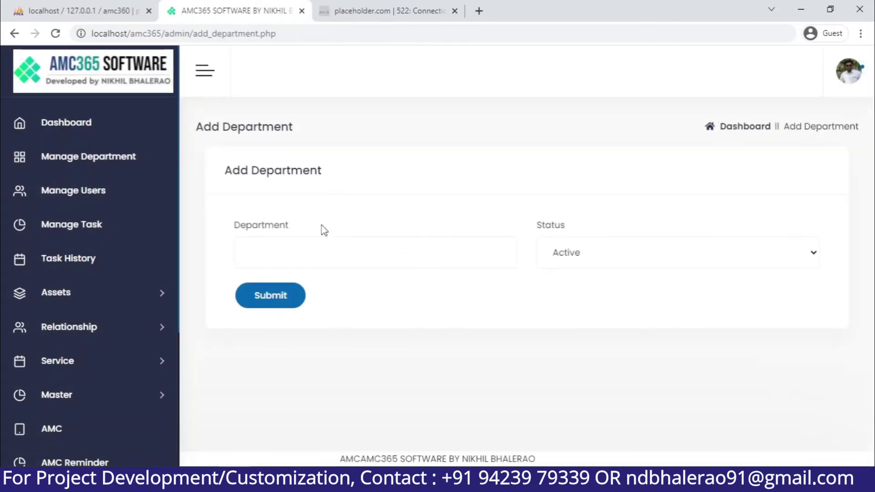
left_click(346, 256)
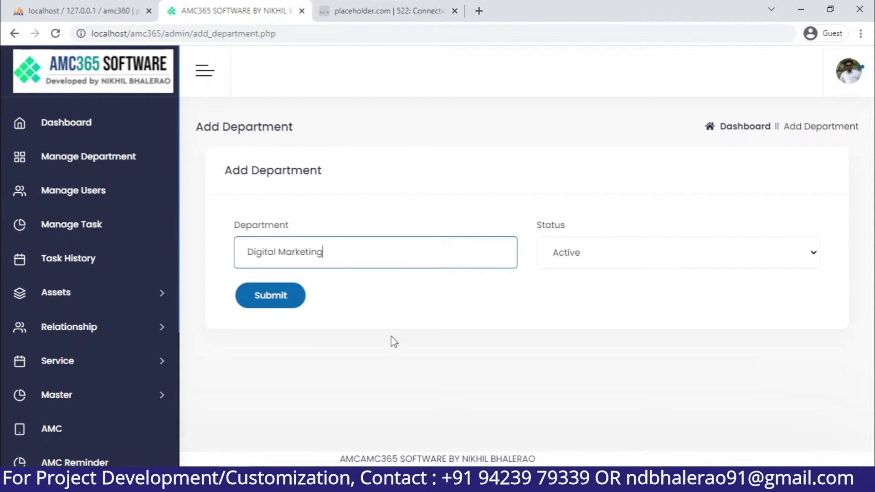
left_click(273, 297)
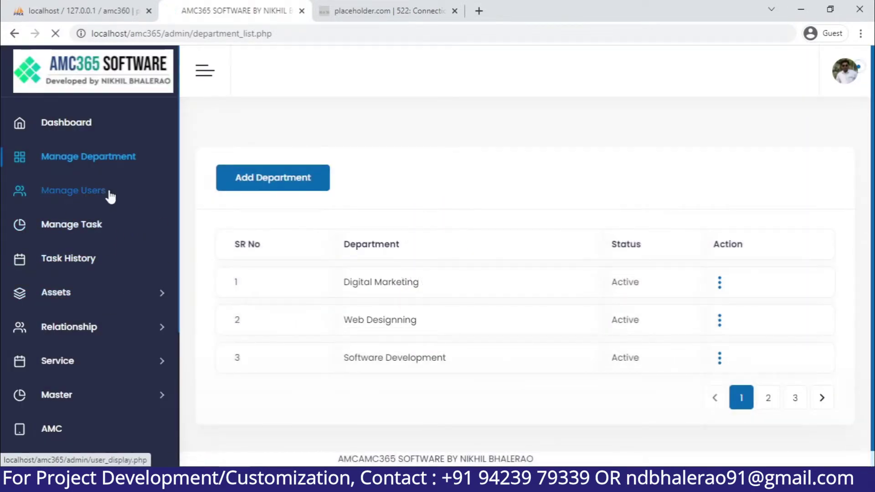
Open the Add User form with department Digital Marketing and status Active
left_click(109, 195)
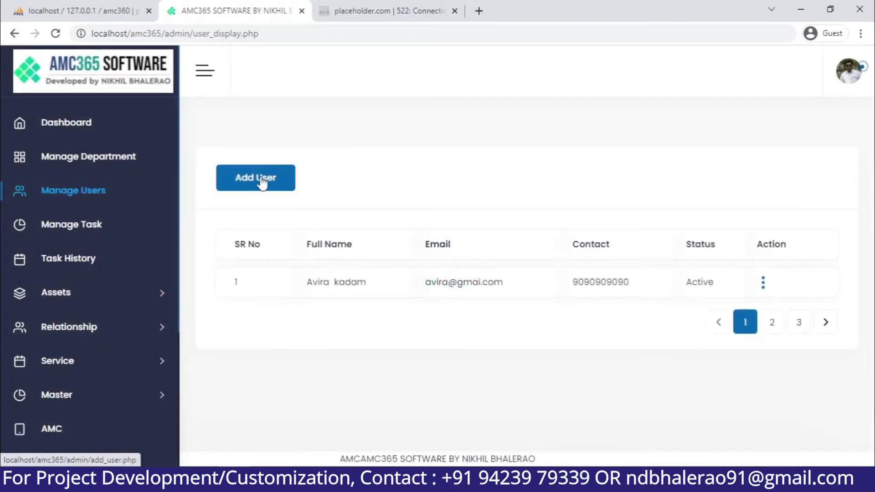
left_click(261, 182)
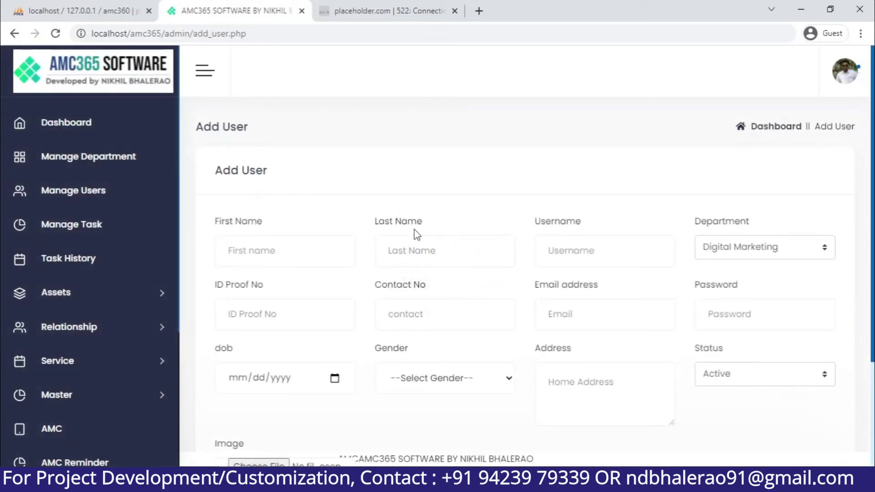
left_click(787, 258)
left_click(787, 264)
left_click(758, 378)
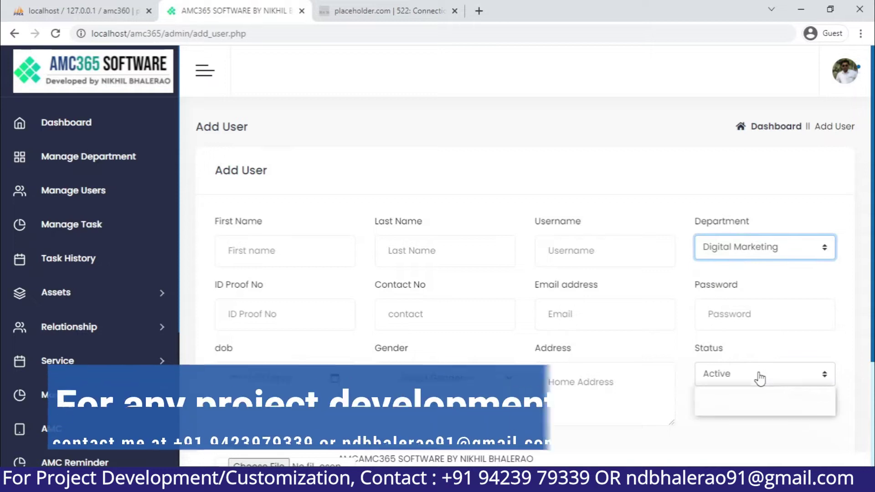
left_click(758, 377)
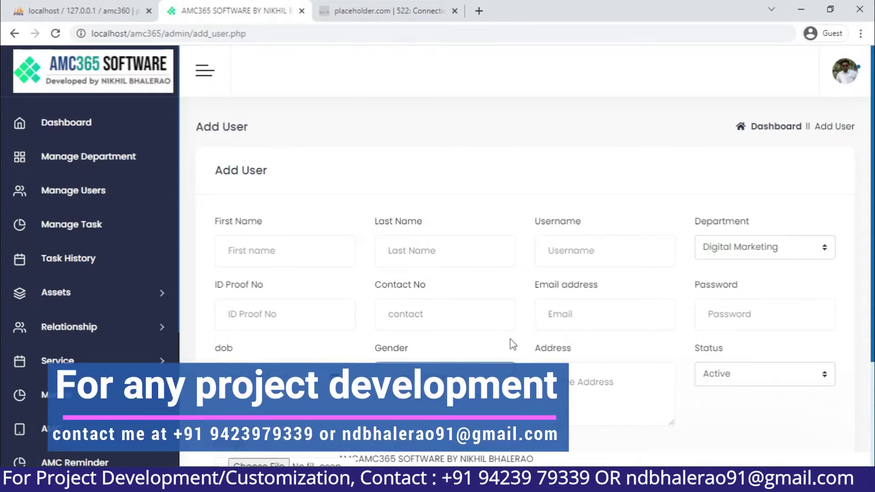
scroll(511, 344, "down", 1)
scroll(512, 346, "down", 2)
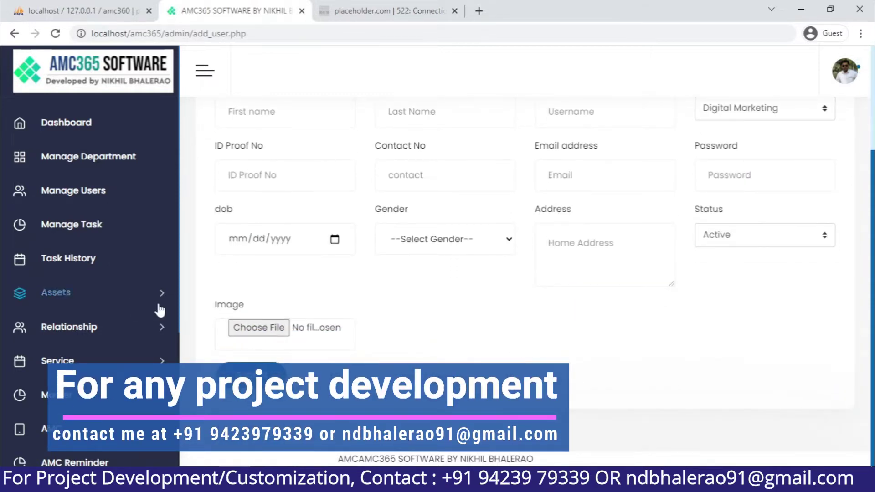
left_click(92, 224)
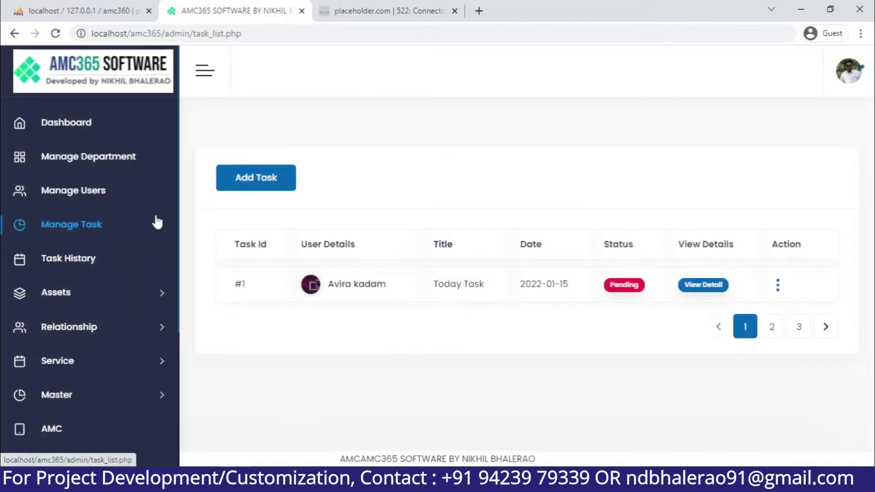
left_click(103, 189)
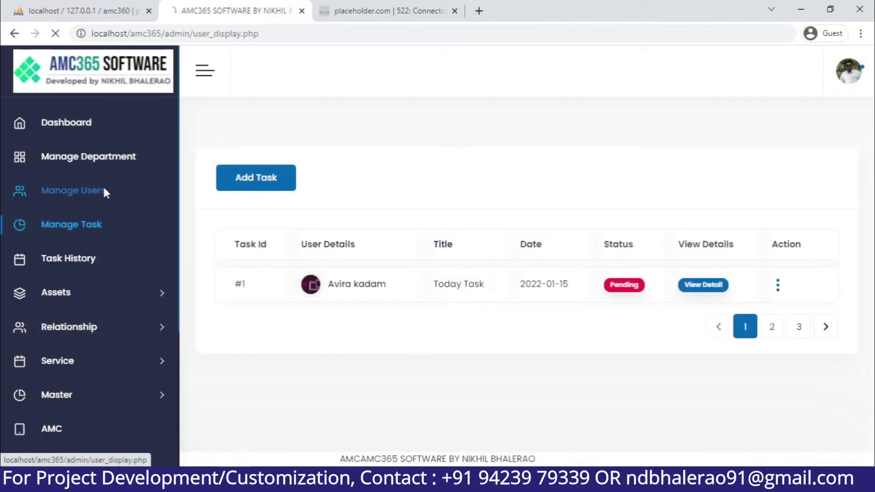
left_click(264, 185)
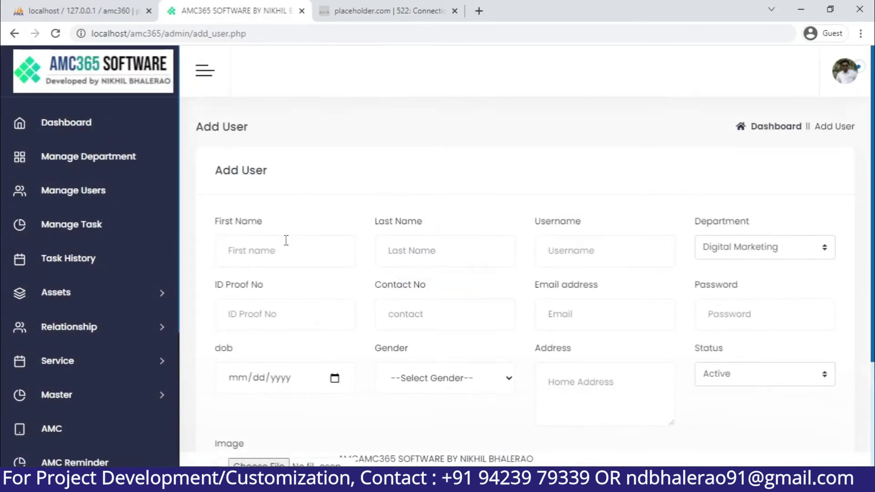
Enter the user's first name, last name and username
left_click(298, 256)
type("Suraj")
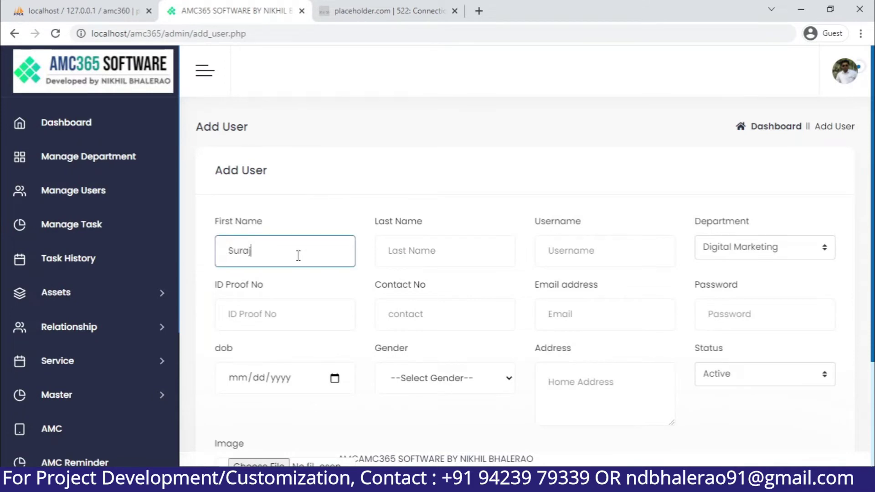
key("Tab")
type("D")
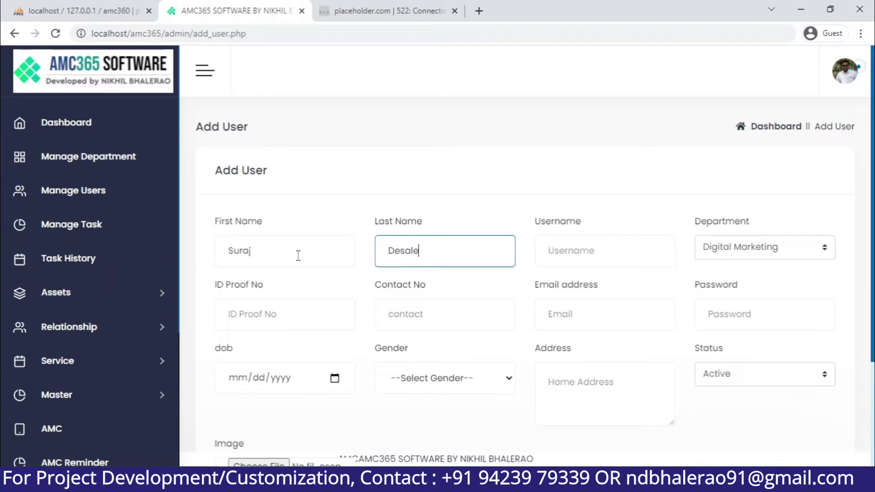
left_click(613, 246)
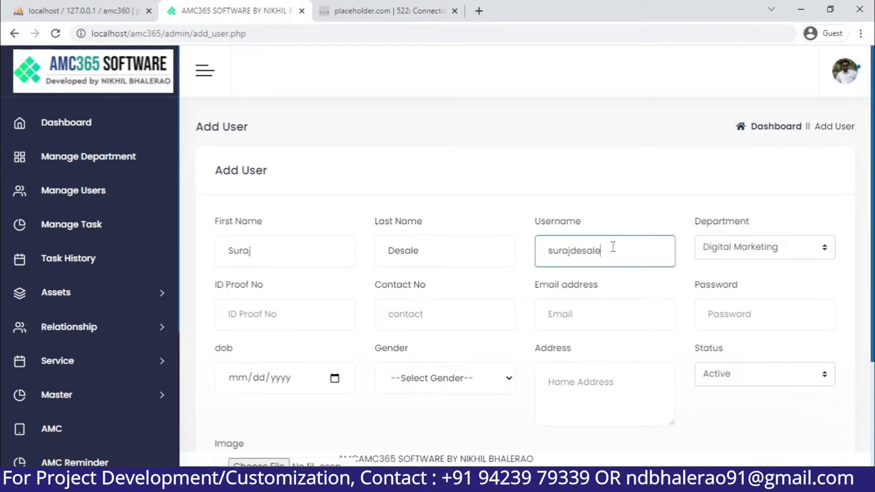
key("ctrl+a")
key("ctrl+c")
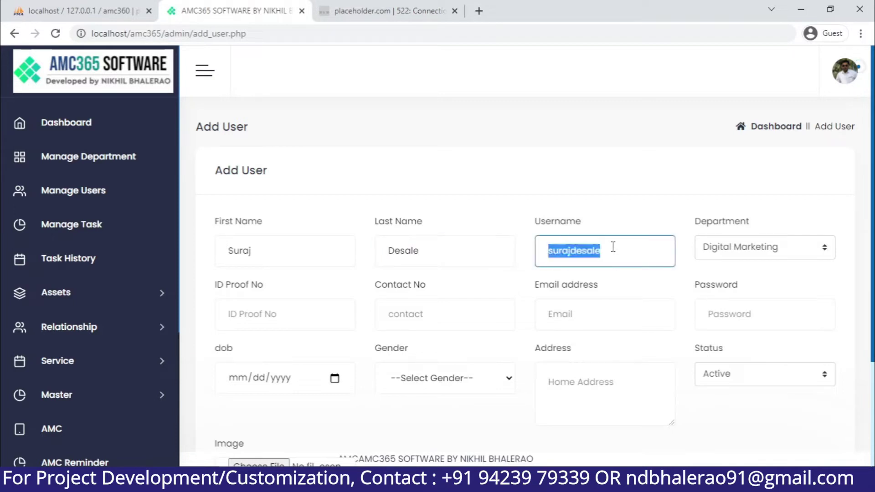
left_click(310, 321)
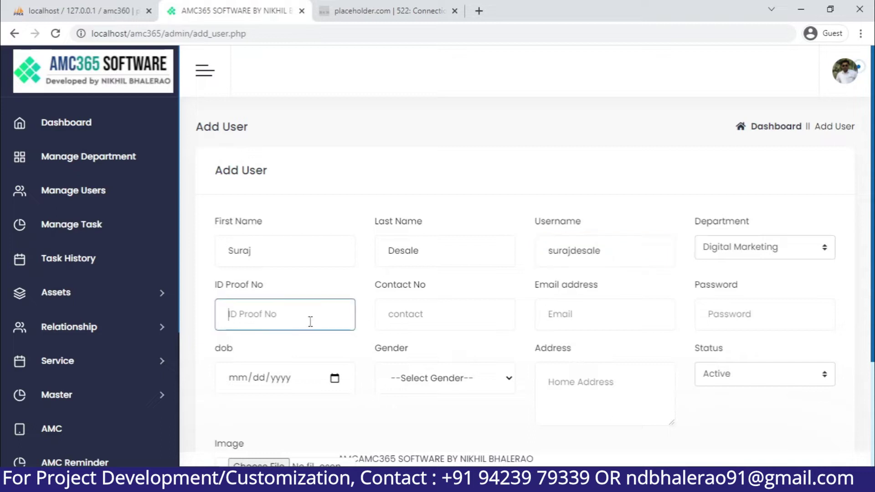
type("234424")
left_click(466, 313)
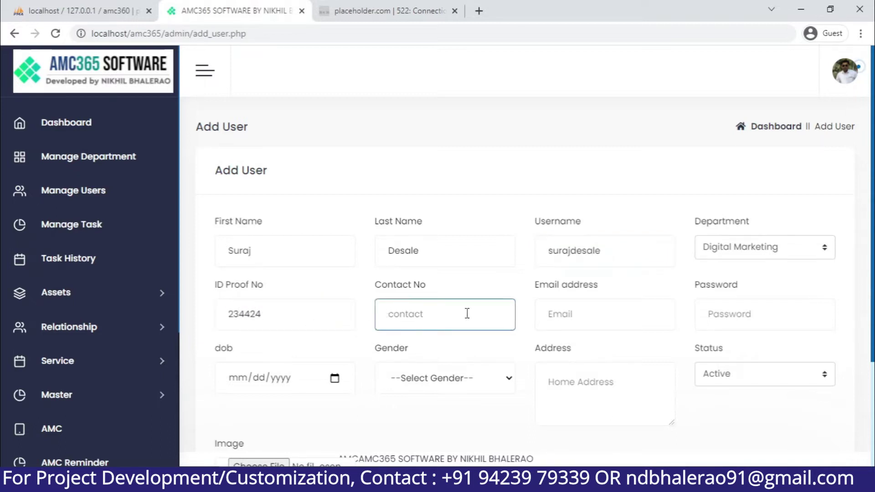
key("Tab")
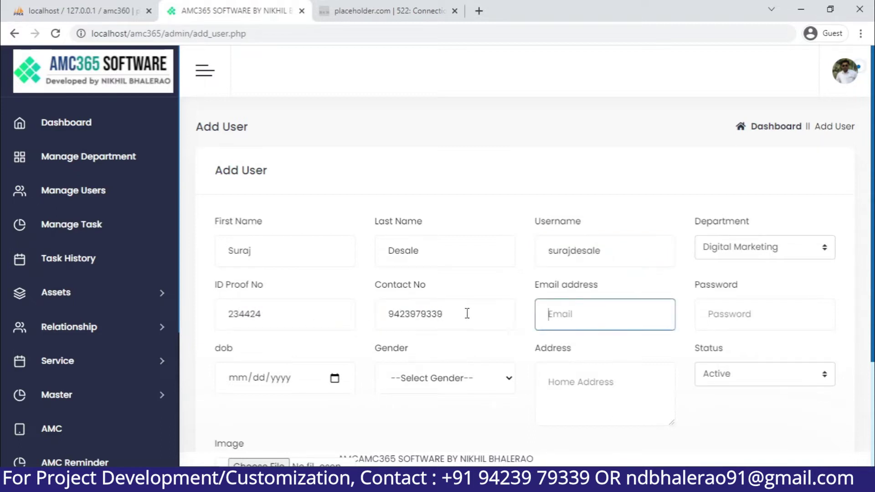
key("ctrl+v")
type("@gmail")
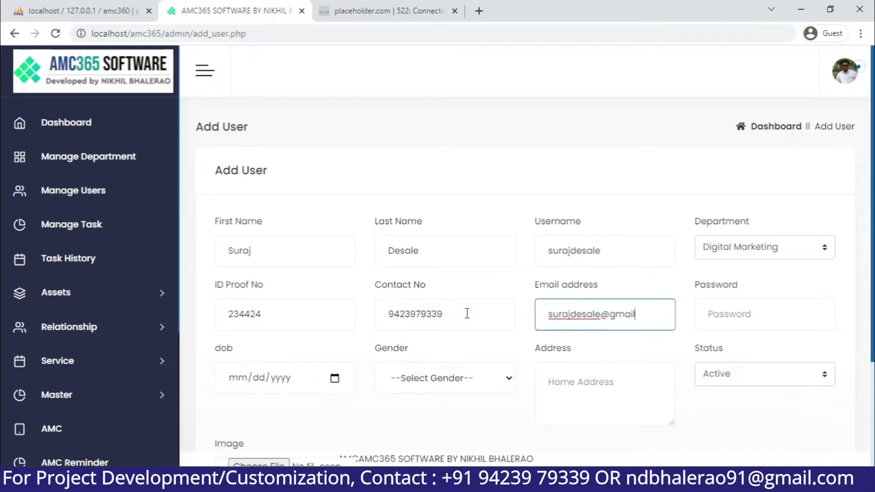
type(".com")
key("Tab")
key("ctrl+v")
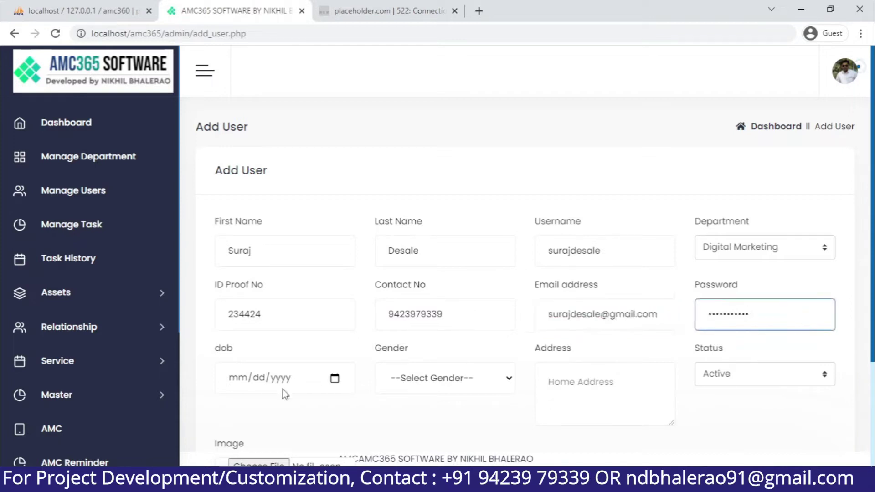
Set date of birth 03/02/2022, gender Male, and enter the address
left_click(334, 378)
left_click(283, 239)
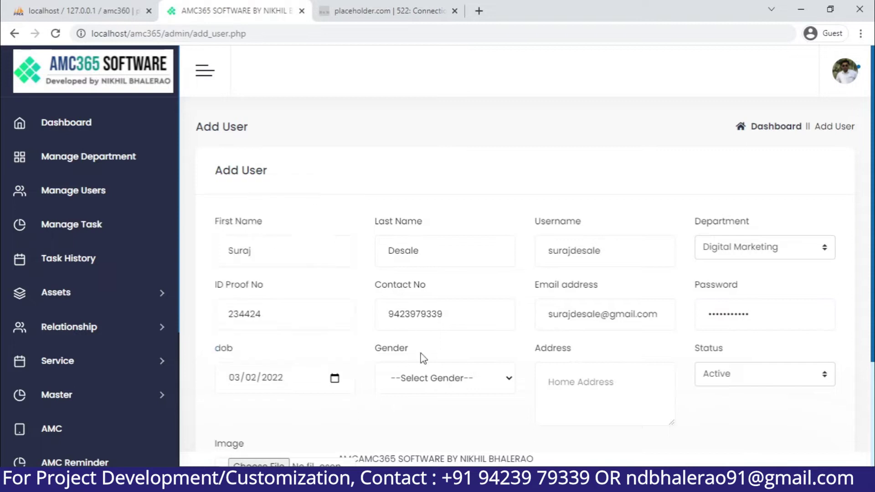
left_click(458, 389)
left_click(424, 415)
left_click(619, 380)
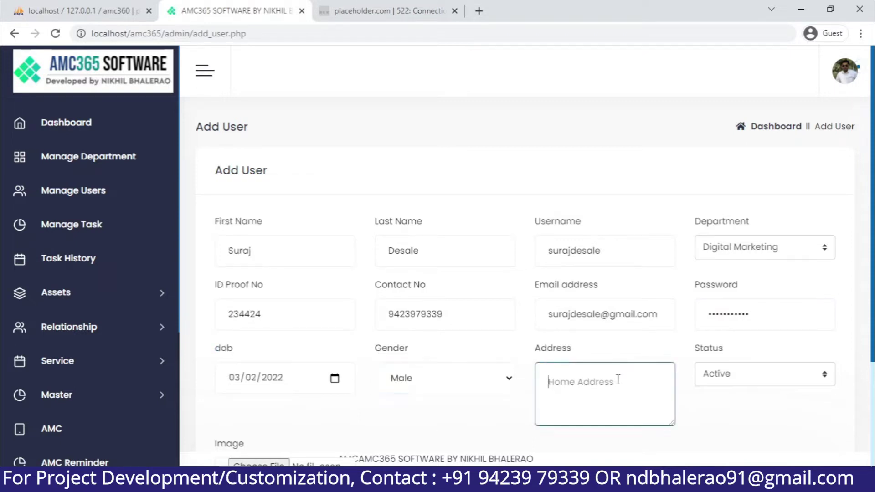
type("Nasik")
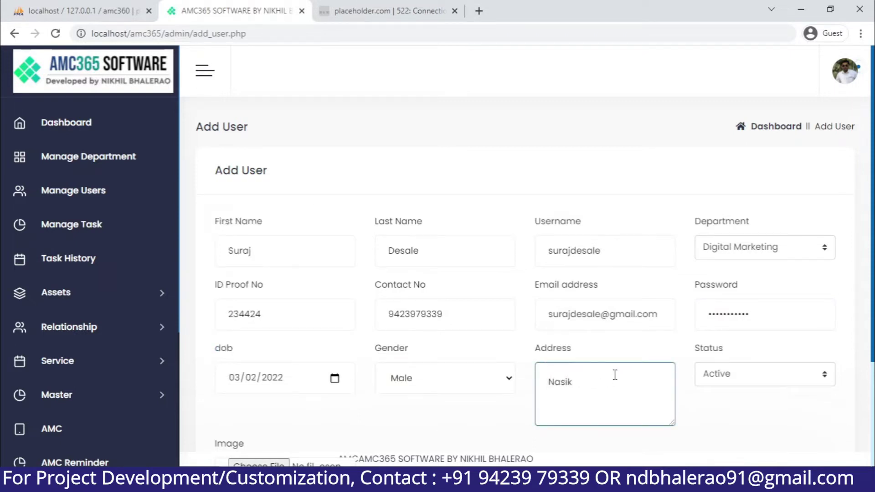
scroll(459, 404, "down", 3)
Attach 12.jpg from Pictures as the user image, save the user, then open Manage Task
left_click(248, 387)
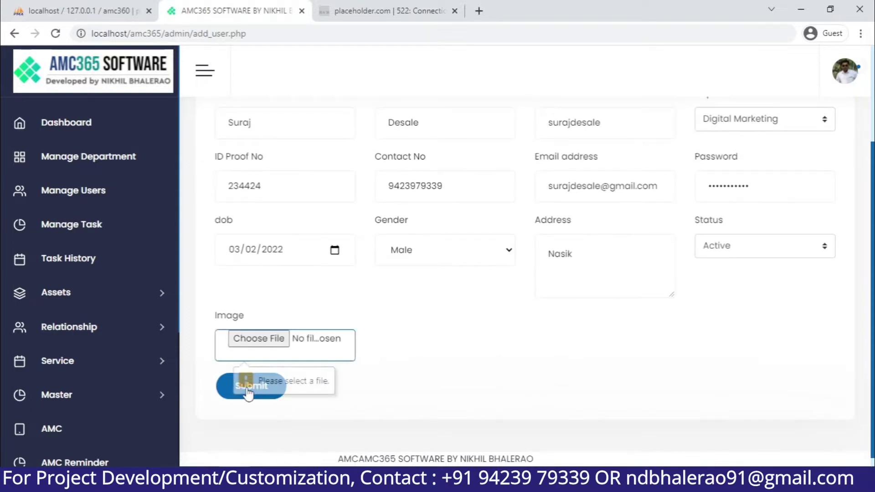
left_click(279, 339)
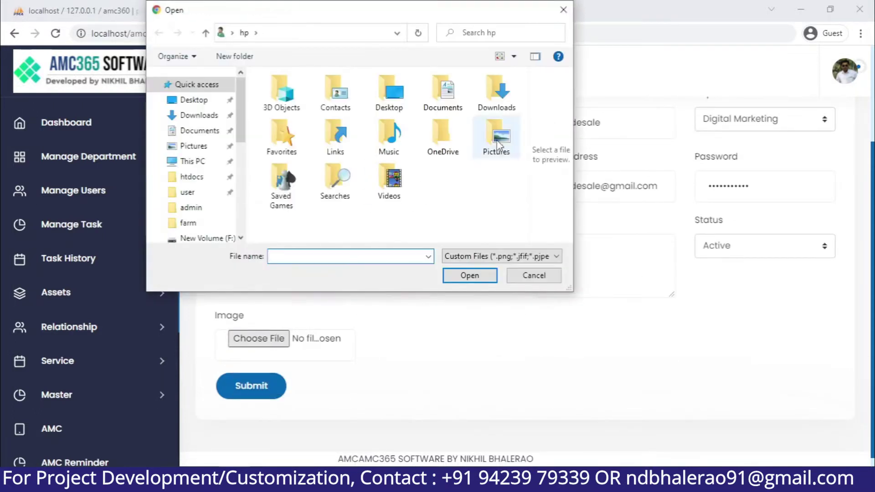
double_click(496, 136)
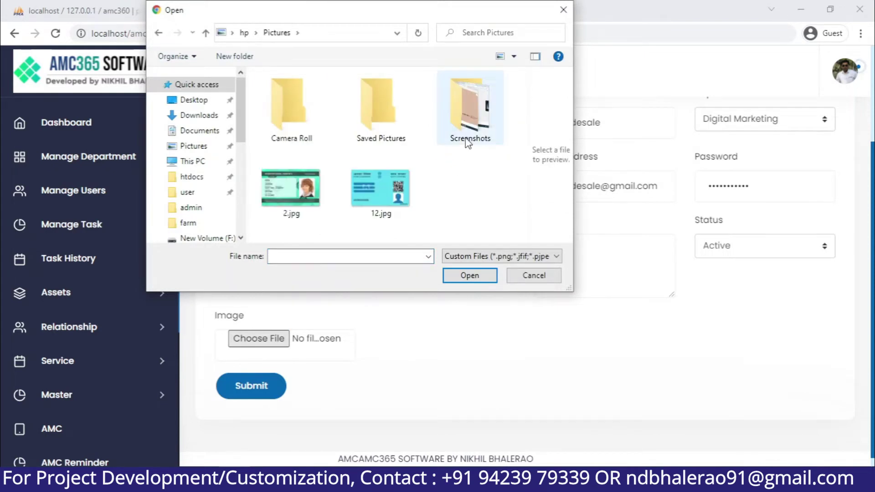
double_click(386, 214)
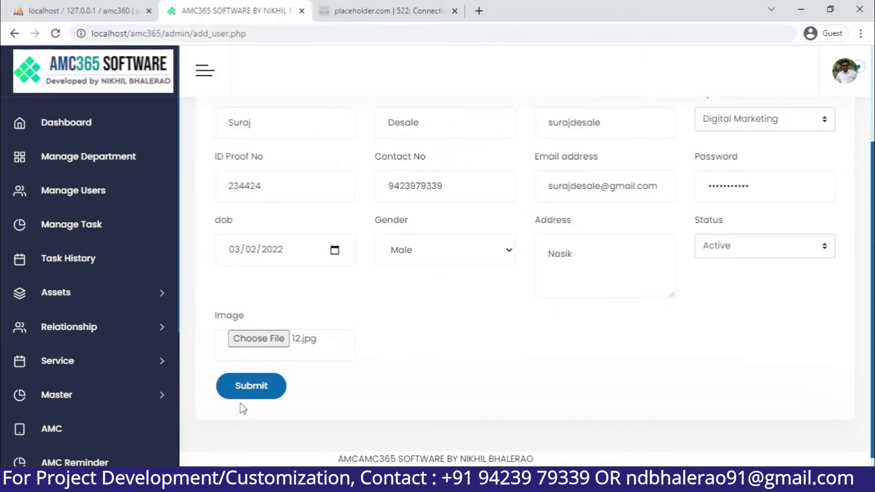
left_click(275, 383)
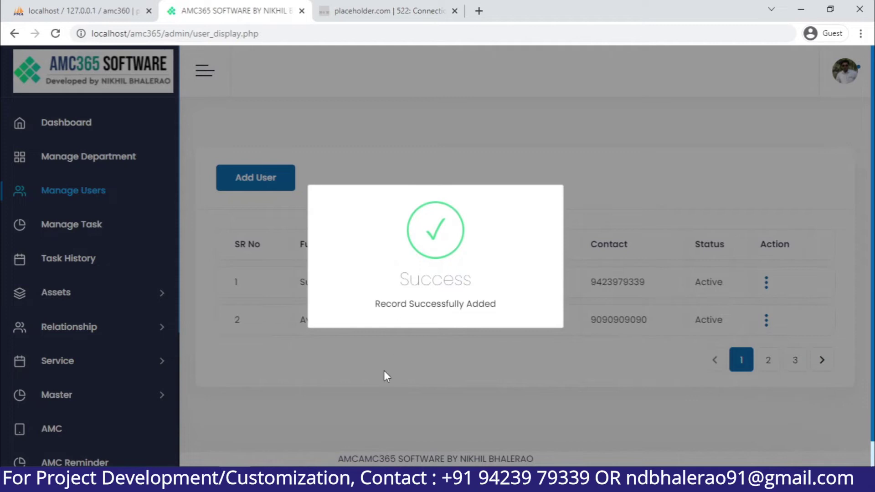
left_click(383, 370)
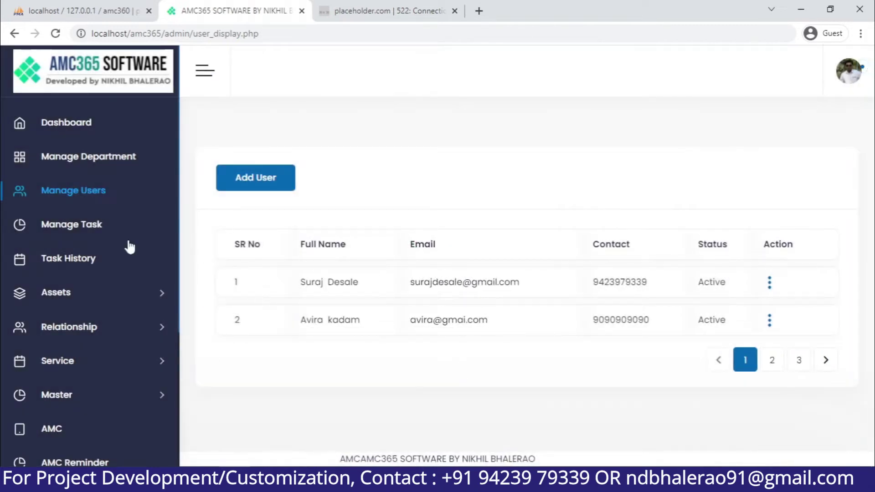
left_click(127, 224)
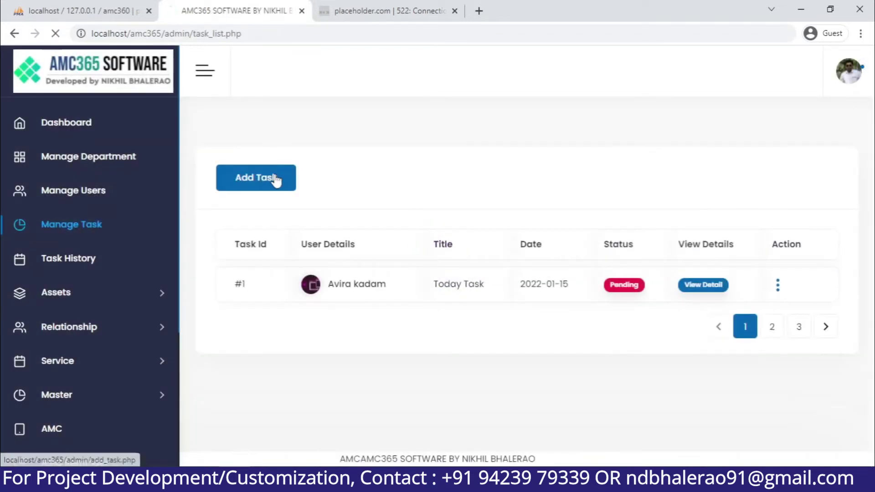
left_click(276, 179)
left_click(334, 250)
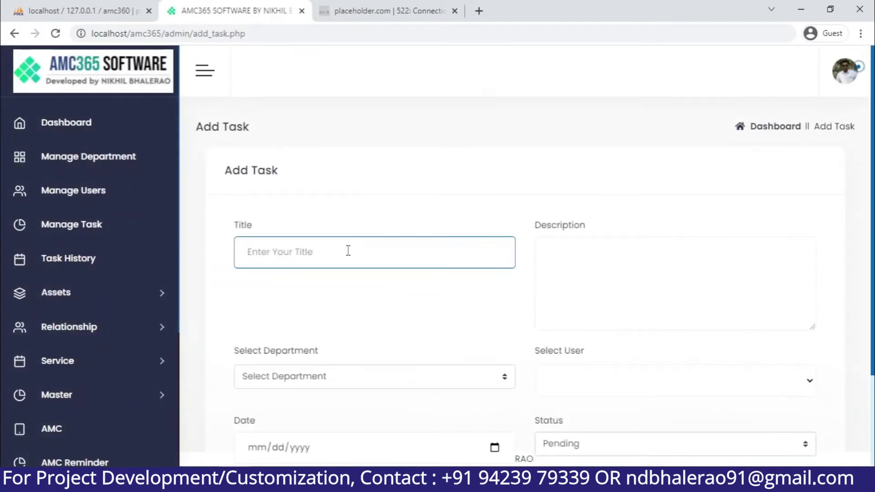
type("Y")
key("BackSpace")
left_click(80, 195)
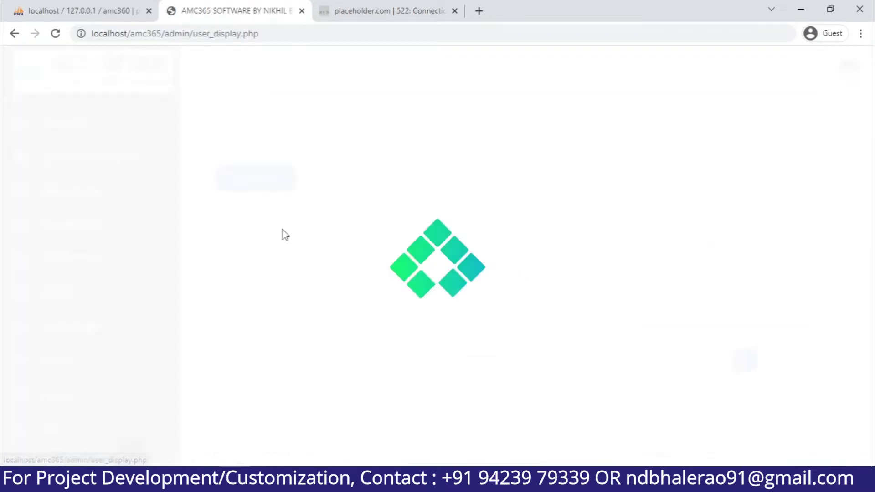
left_click(769, 284)
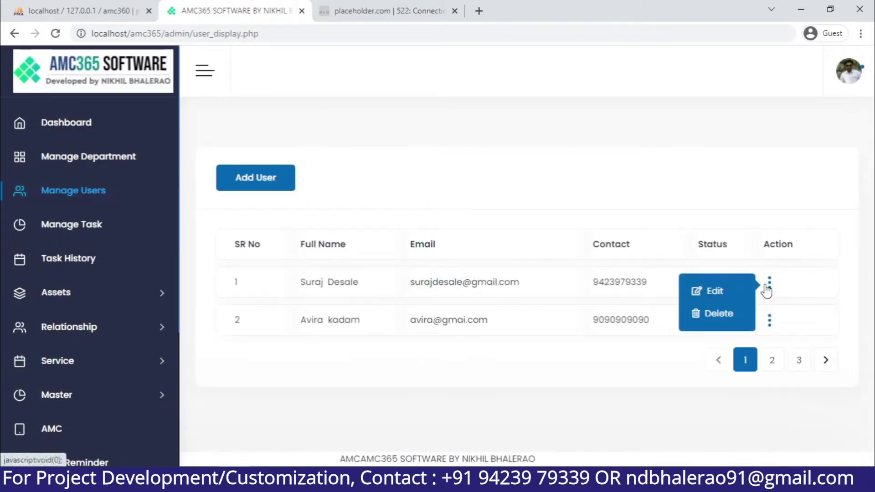
left_click(715, 291)
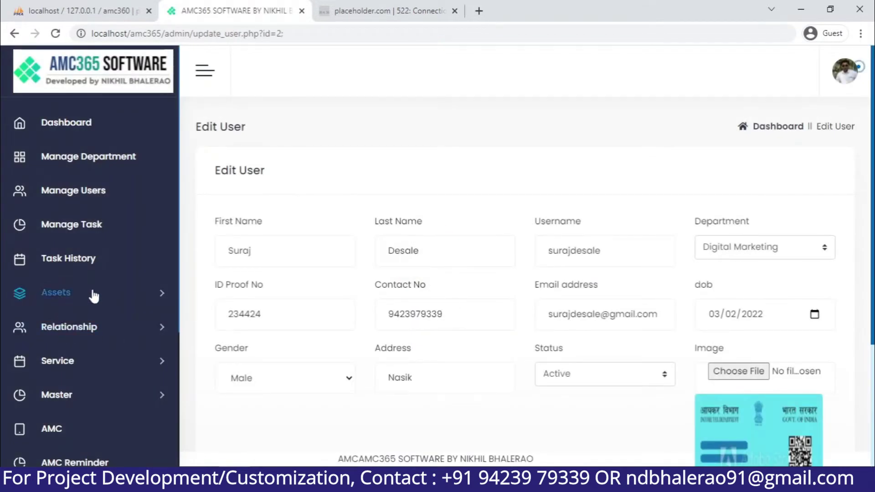
left_click(97, 232)
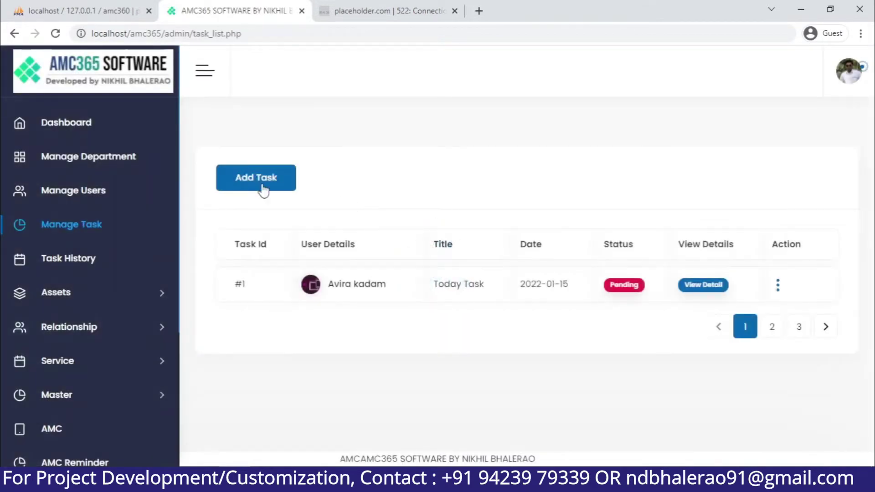
Start a new task titled 'Prepare SEO check list for client' with a three-line SEO checklist description
left_click(283, 185)
left_click(364, 254)
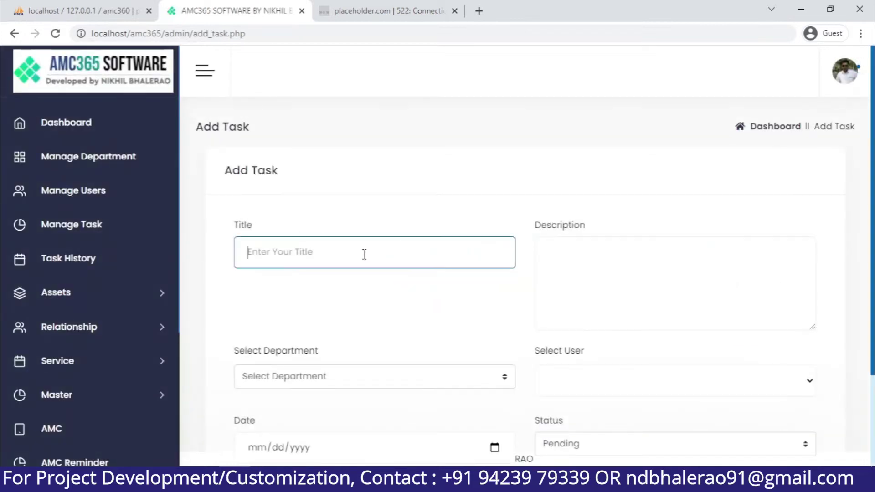
type("Prepare SEO check list for")
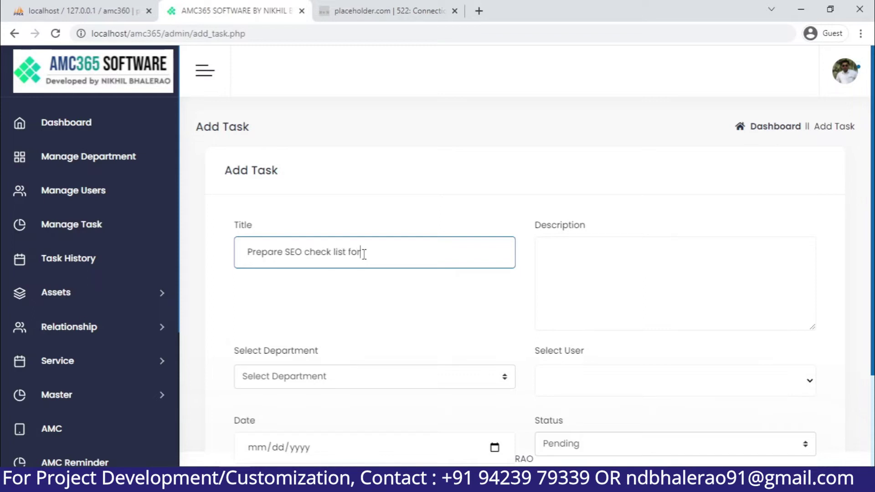
type(" client")
key("Tab")
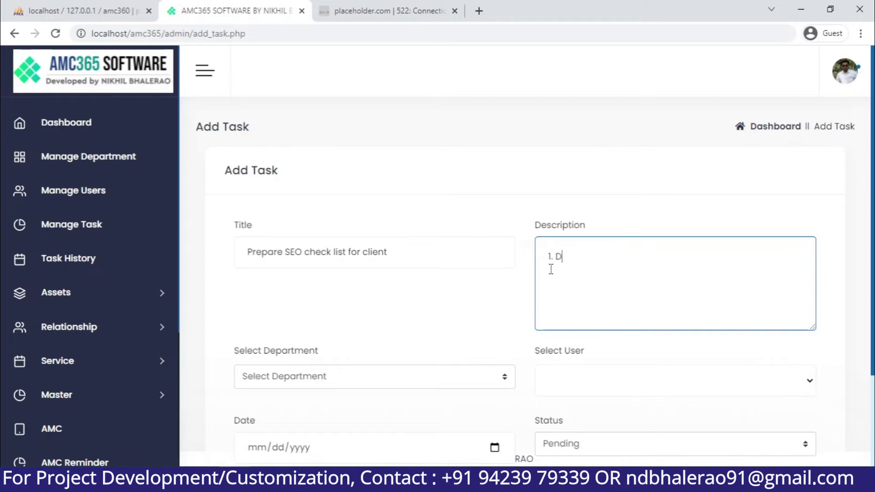
type("1. Do website Audit First.")
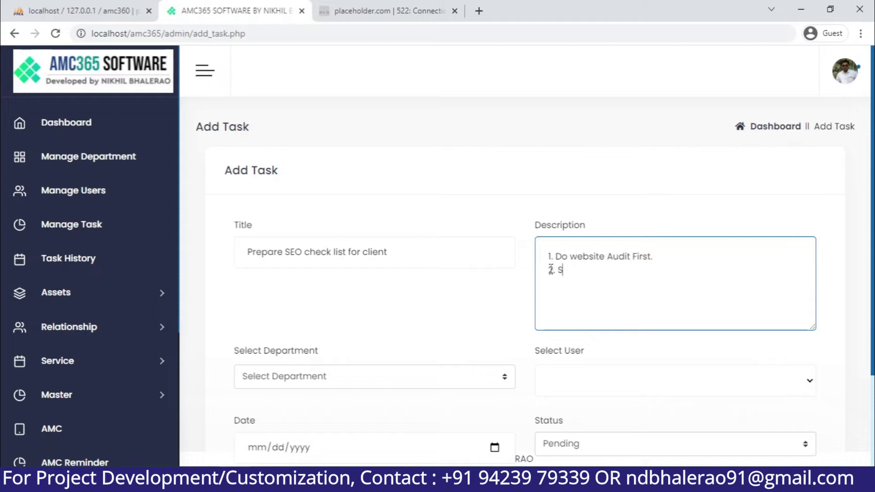
type("check on page seo")
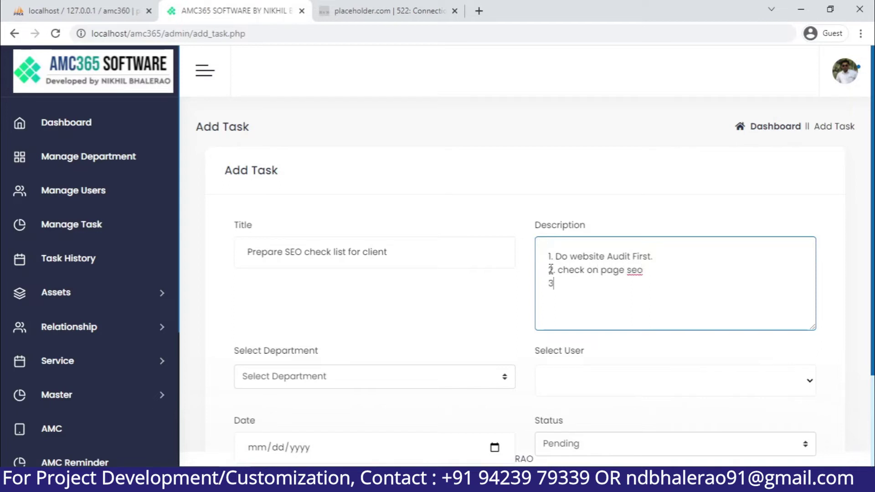
key("Return")
type("3 check off page seo")
Assign it to Digital Marketing and the only listed user, Pending, dated 03/20/2022, and save
left_click(423, 374)
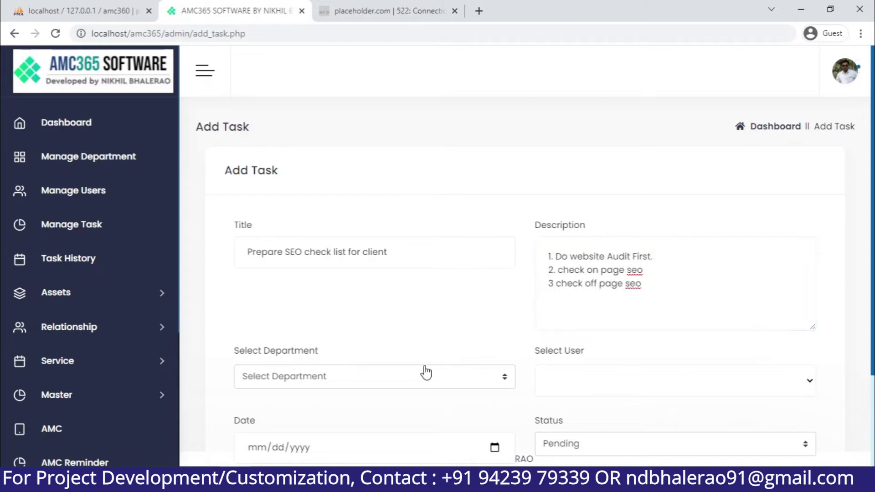
left_click(321, 412)
left_click(604, 380)
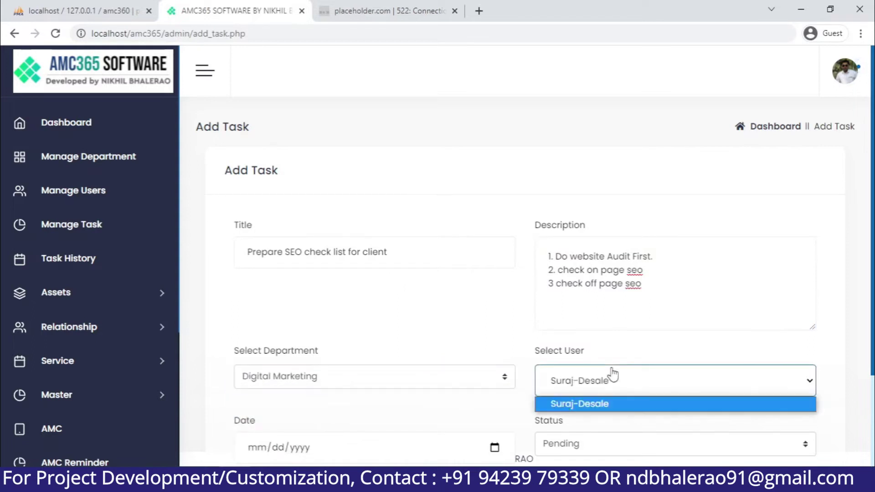
left_click(559, 404)
scroll(559, 404, "down", 2)
scroll(340, 353, "down", 1)
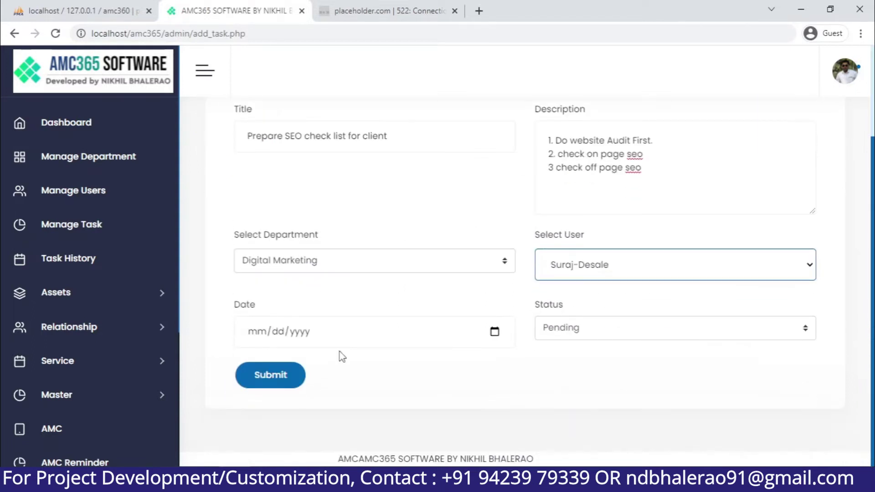
left_click(578, 328)
left_click(581, 330)
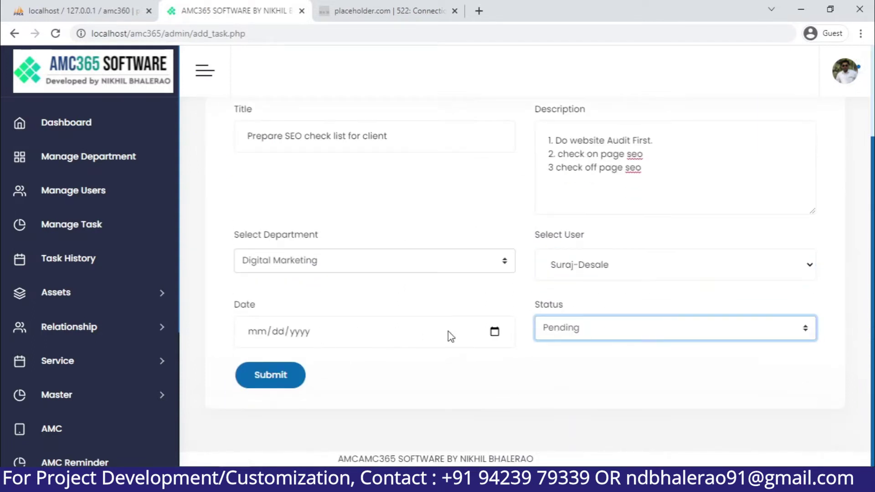
left_click(495, 331)
left_click(242, 250)
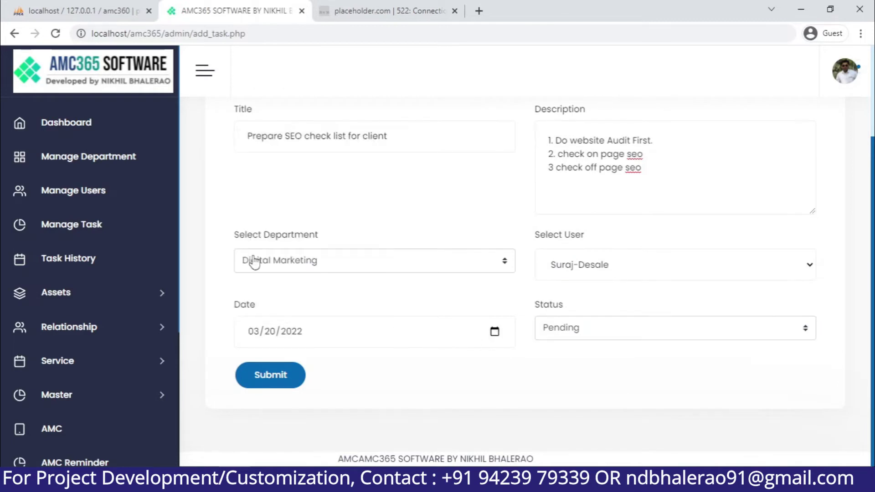
left_click(283, 382)
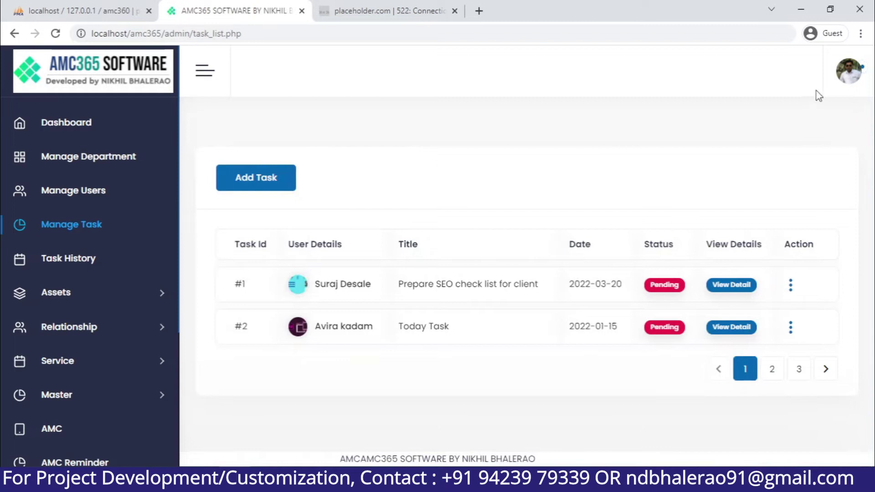
Log out of the admin panel and enter the staff user's email on the User Login page
left_click(845, 69)
left_click(789, 192)
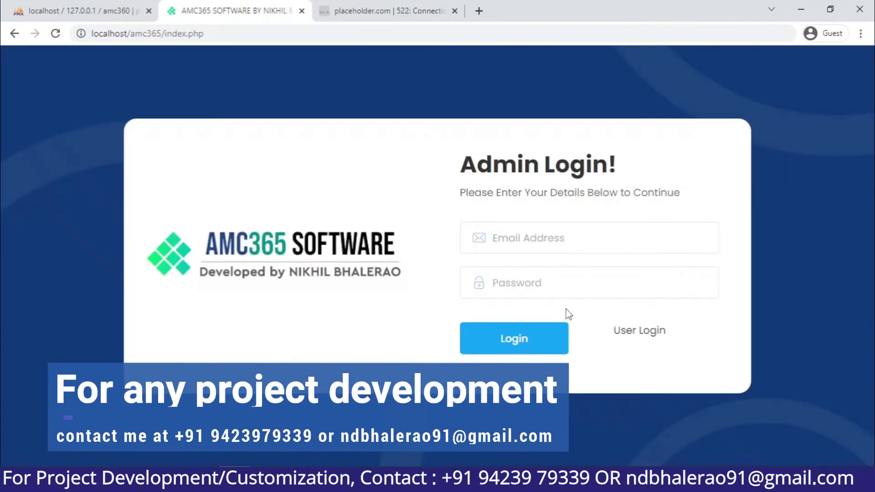
left_click(621, 329)
left_click(562, 219)
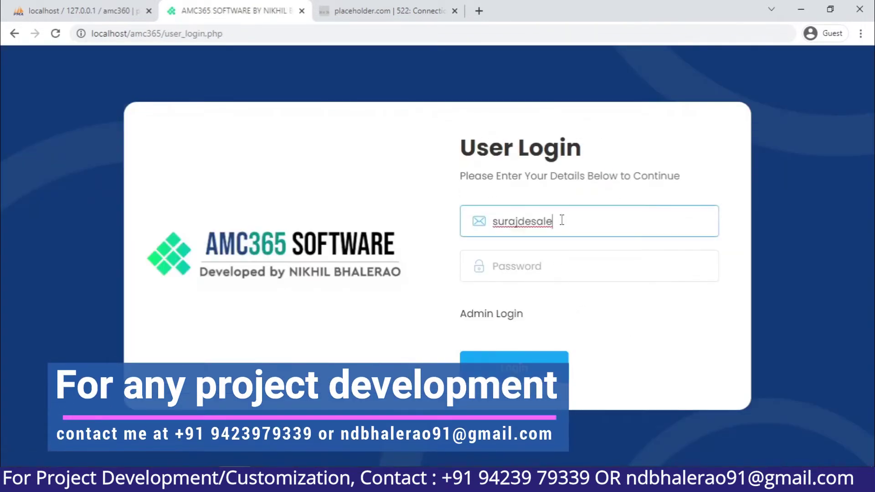
key("Tab")
Enter the staff user's password, sign in, and open My Task
left_click(503, 370)
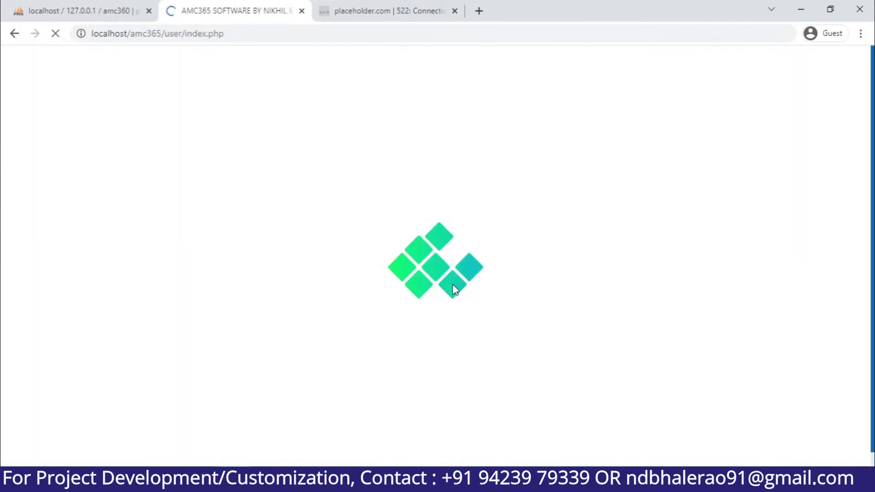
left_click(123, 157)
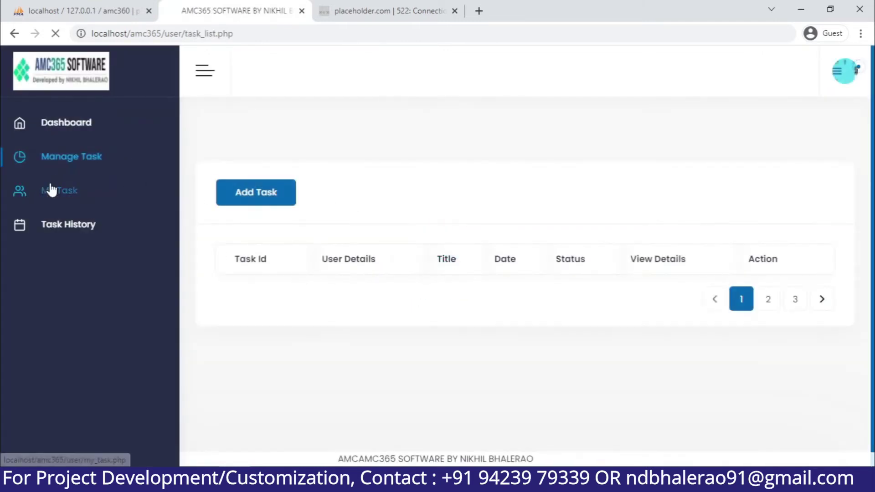
left_click(52, 190)
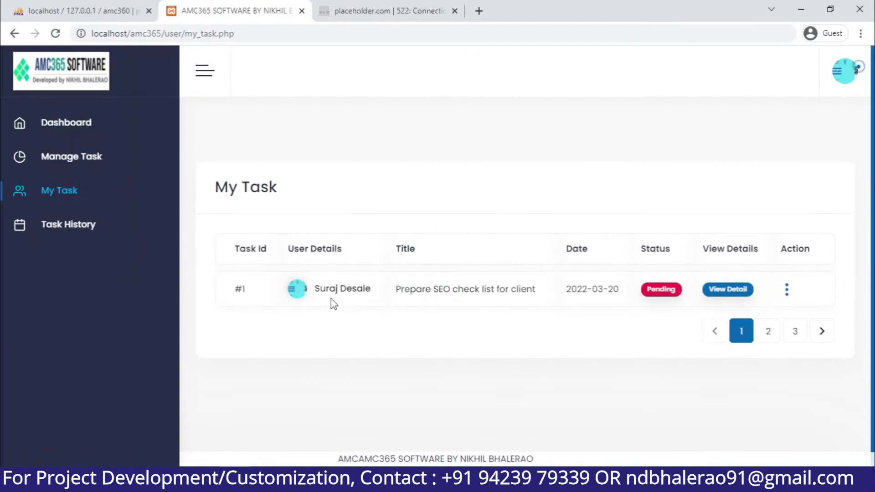
Inspect the SEO checklist task's details and description, then return to My Task
triple_click(334, 304)
triple_click(406, 291)
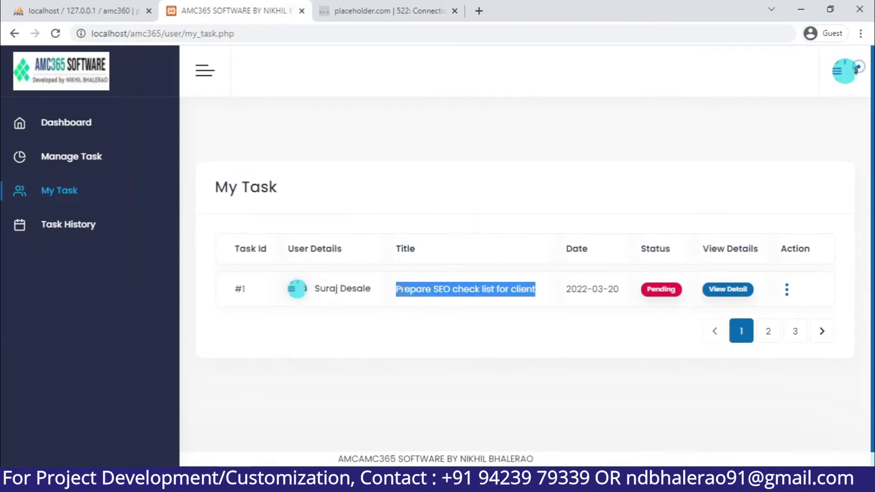
left_click(726, 289)
triple_click(440, 239)
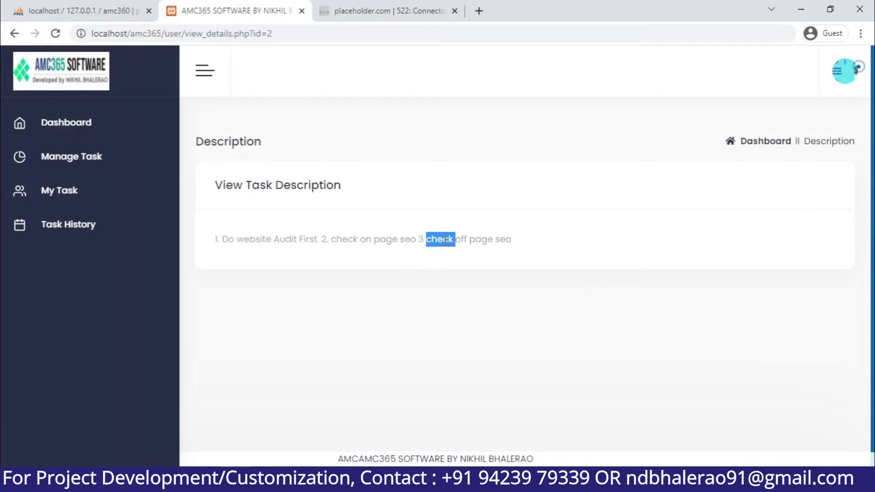
left_click(127, 205)
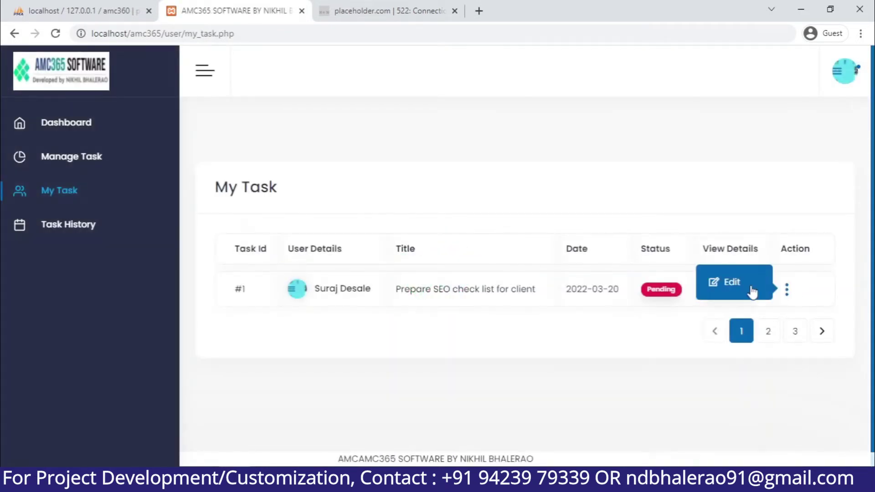
Change the SEO checklist task's status to Completed and update it
left_click(750, 288)
scroll(574, 298, "down", 3)
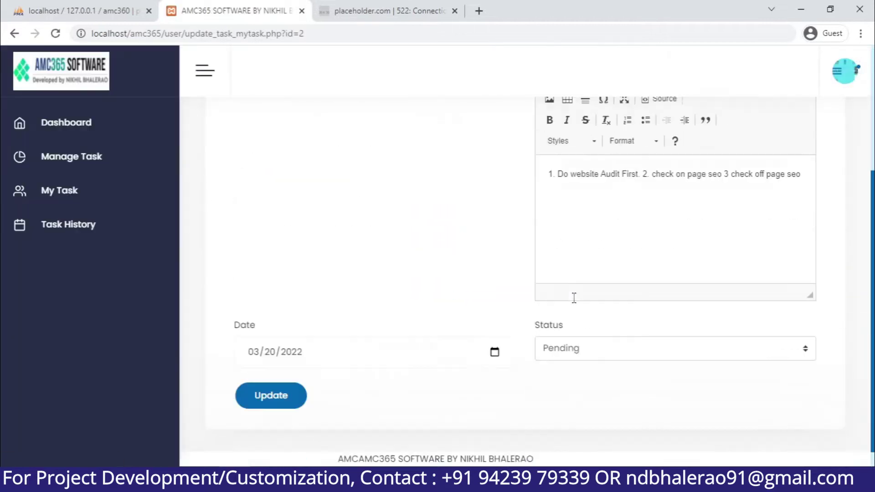
left_click(602, 219)
left_click(592, 353)
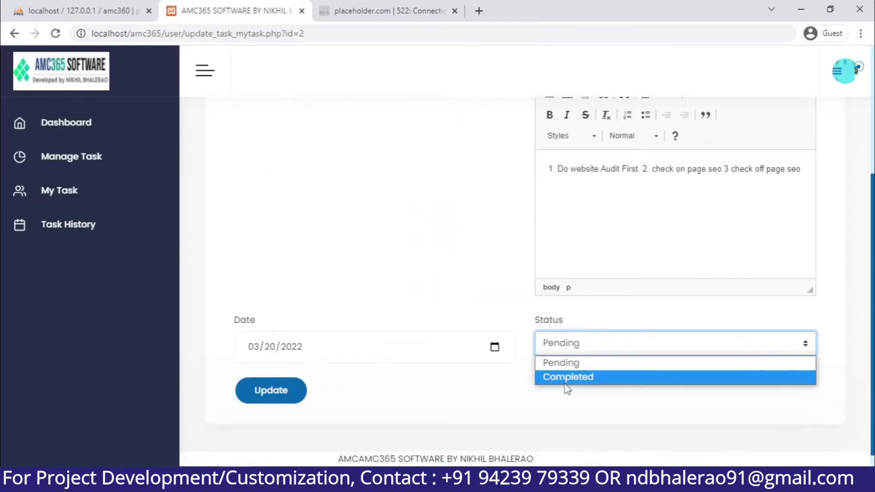
left_click(566, 379)
left_click(257, 387)
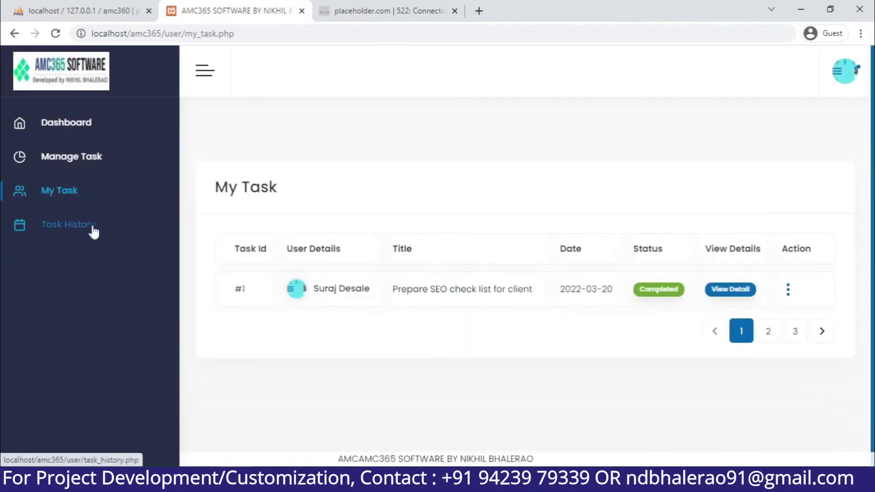
Check the Task History, then log out of the user account
left_click(93, 230)
scroll(478, 286, "down", 2)
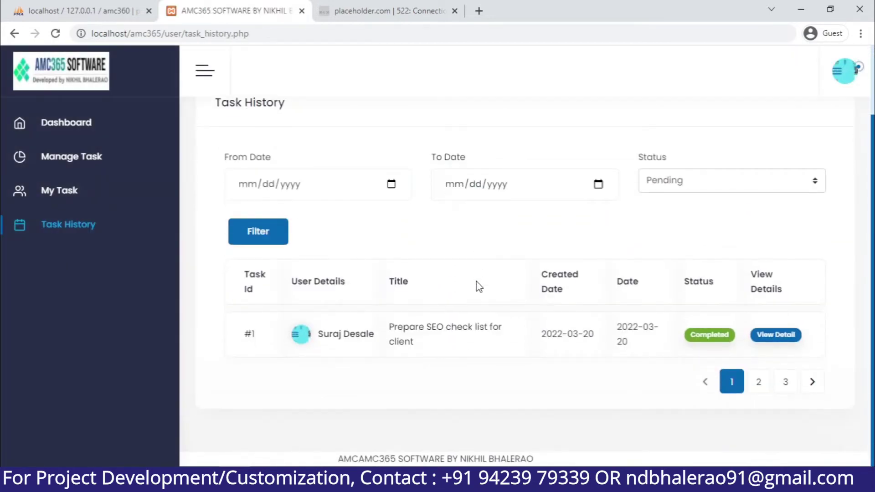
scroll(479, 286, "up", 2)
left_click(845, 71)
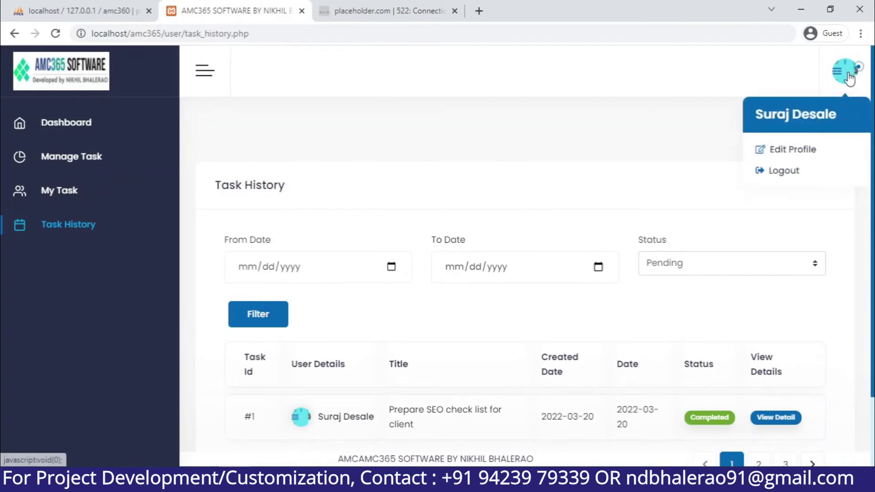
left_click(791, 172)
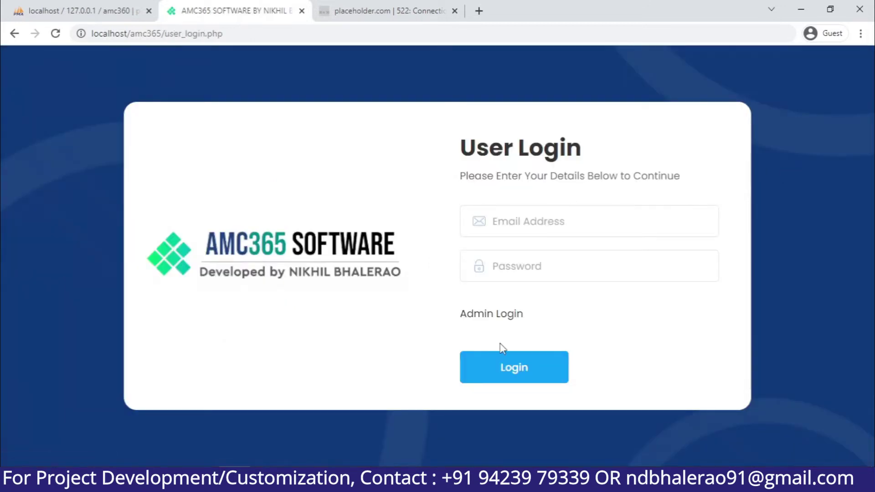
Sign in on the Admin Login page with the admin e-mail and password
left_click(508, 319)
left_click(536, 249)
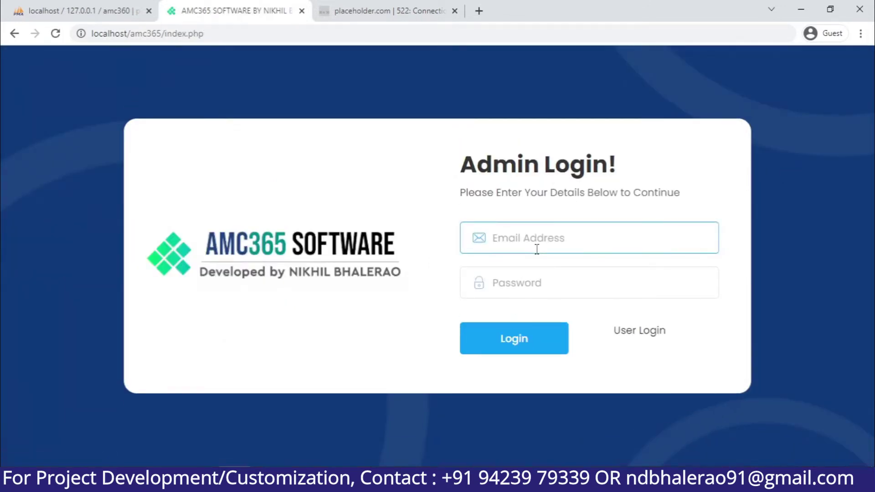
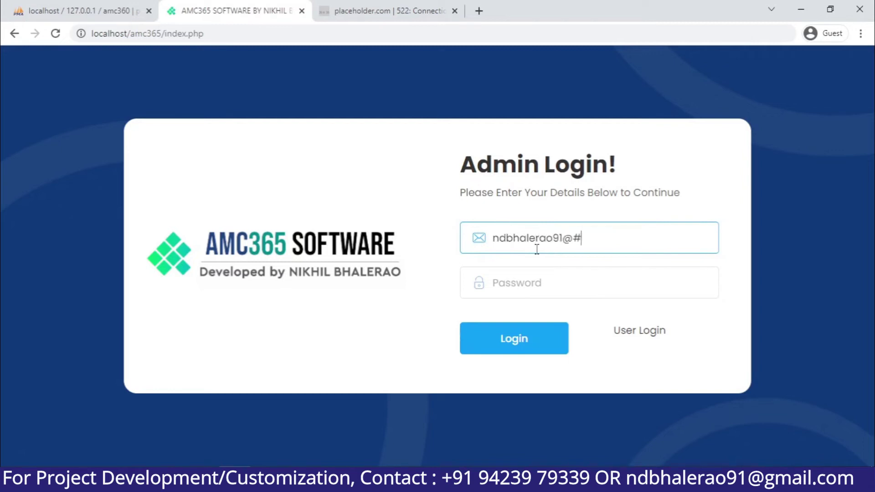
key("Tab")
type("12345")
key("Return")
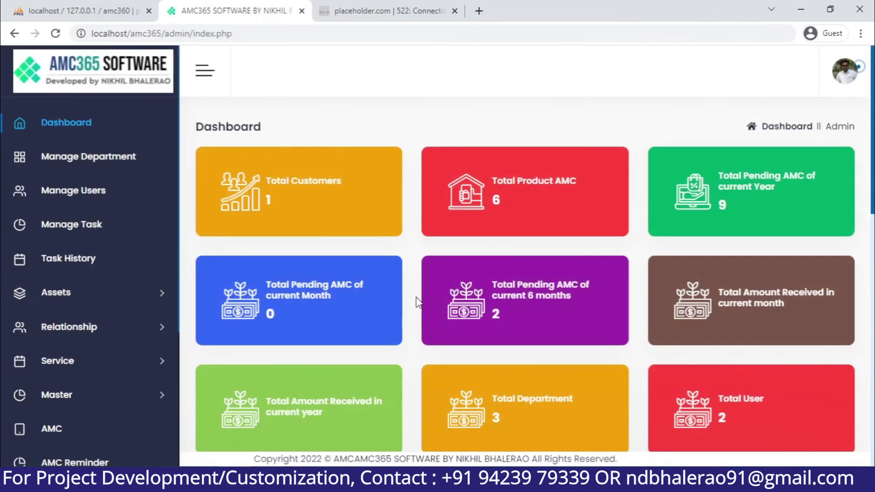
Close the stray error tab and review the admin Task History list
left_click(457, 16)
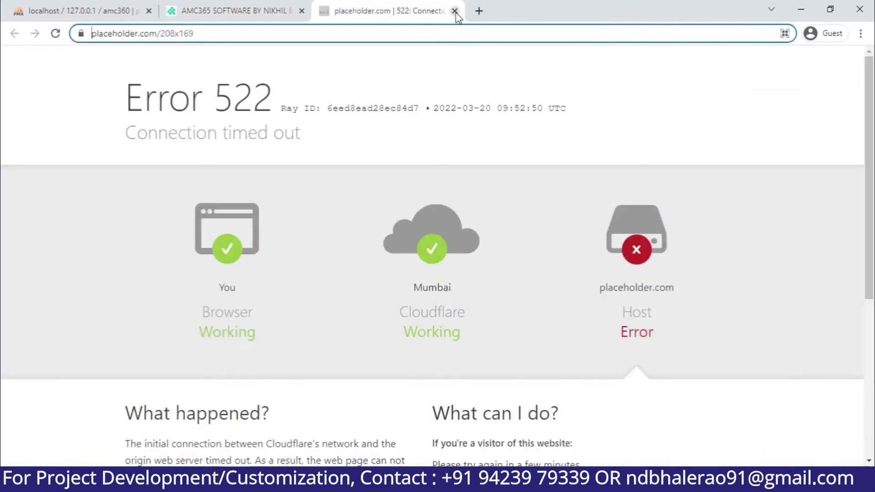
left_click(455, 11)
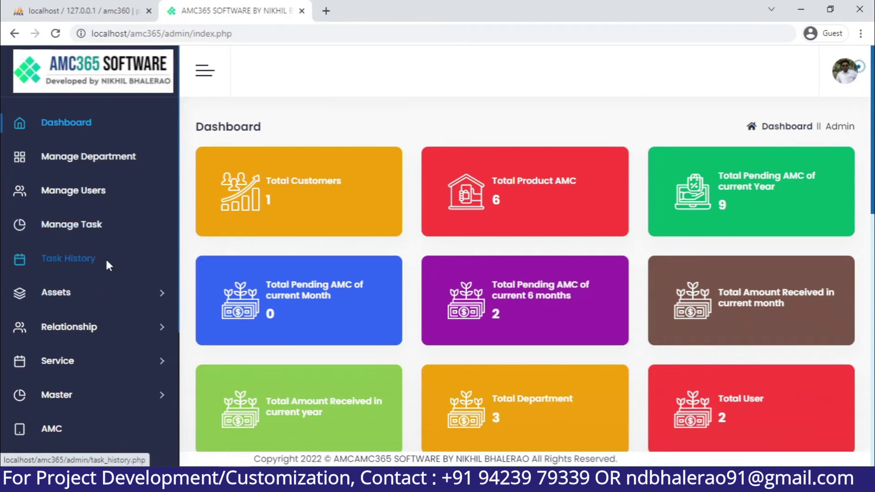
left_click(105, 258)
scroll(302, 287, "down", 2)
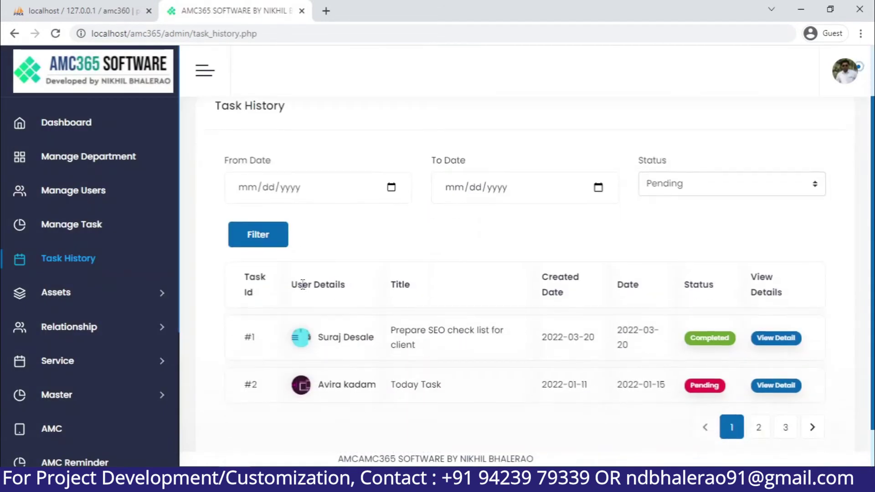
scroll(303, 286, "down", 1)
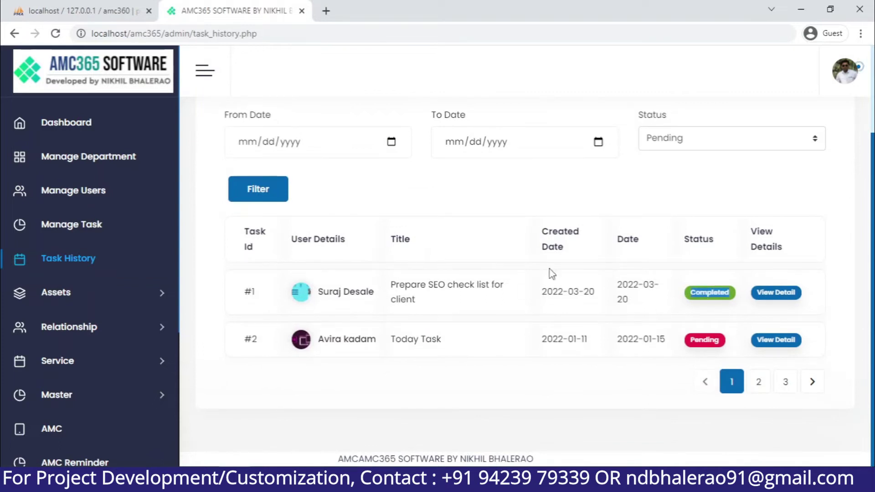
left_click(87, 292)
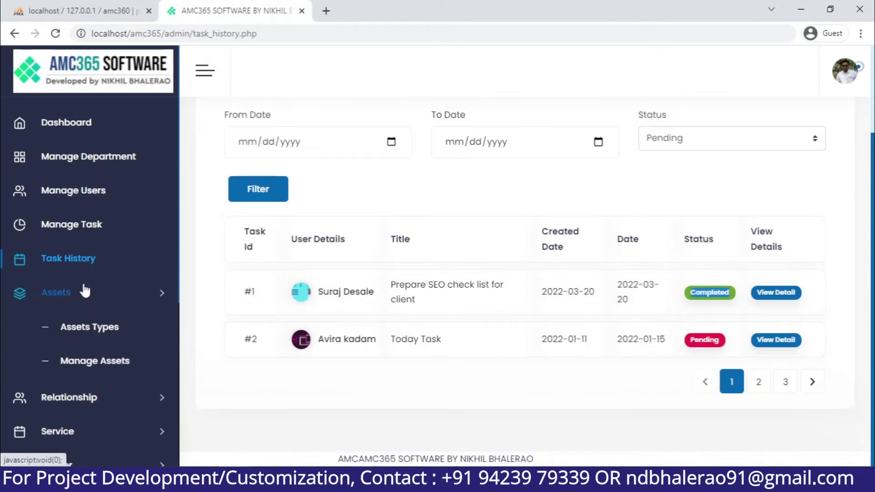
Add a new asset type named 'Computer Systems'
left_click(126, 343)
scroll(465, 340, "down", 1)
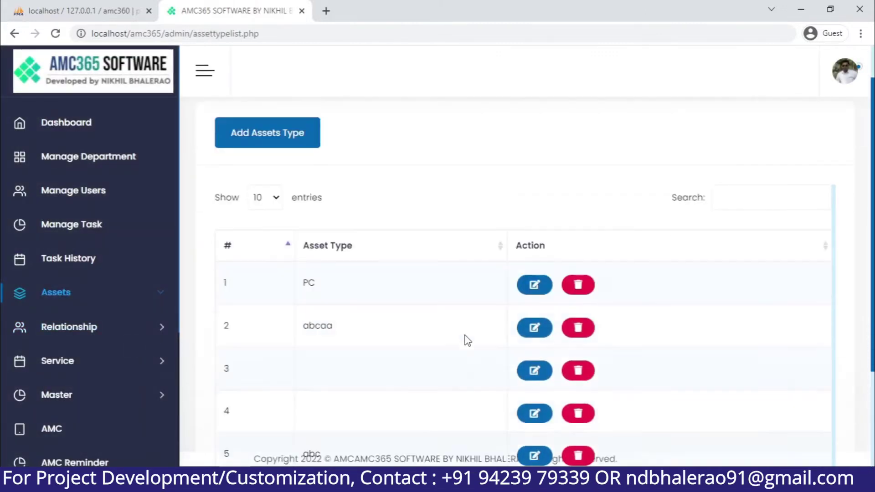
scroll(386, 271, "up", 1)
left_click(289, 178)
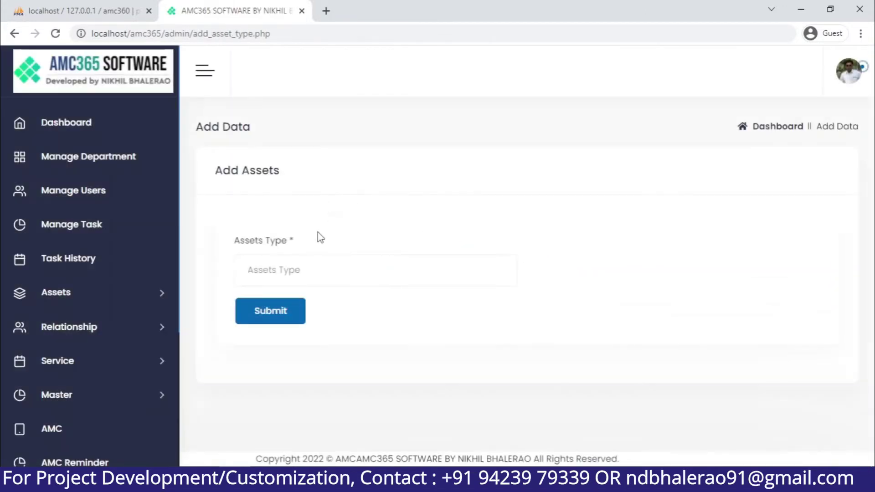
left_click(359, 281)
type("C")
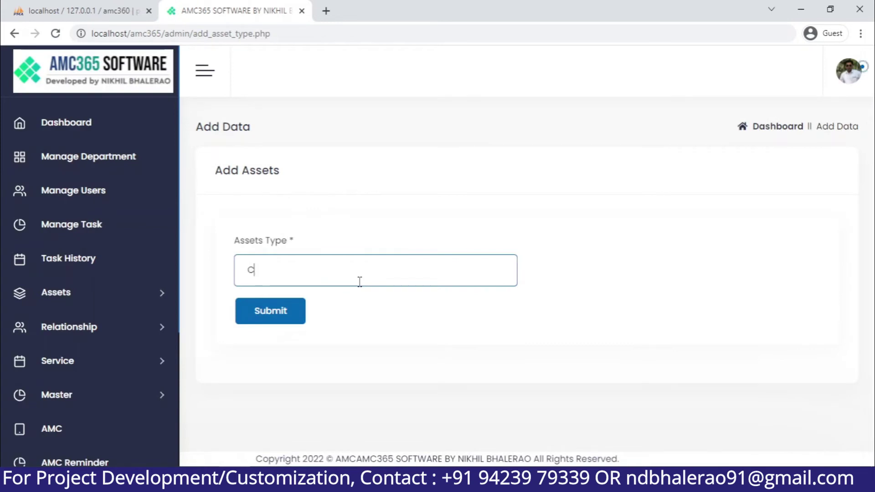
type("m")
type("om")
type("puter System")
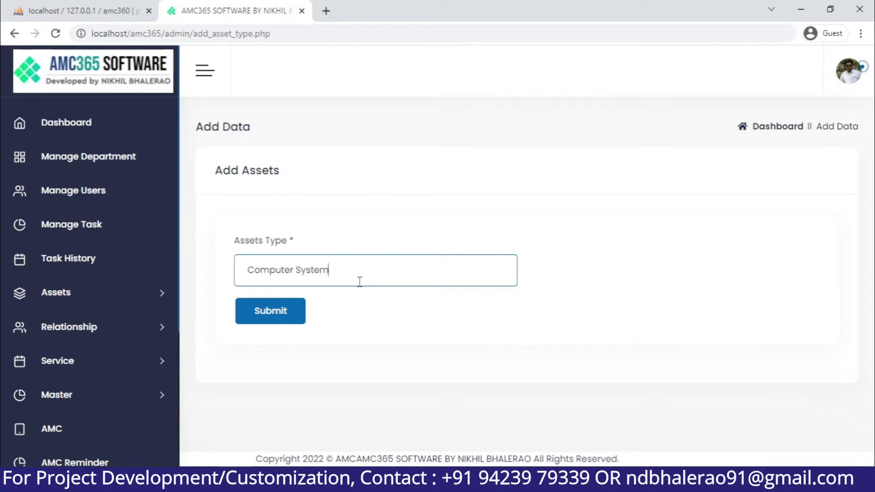
type("s")
left_click(287, 319)
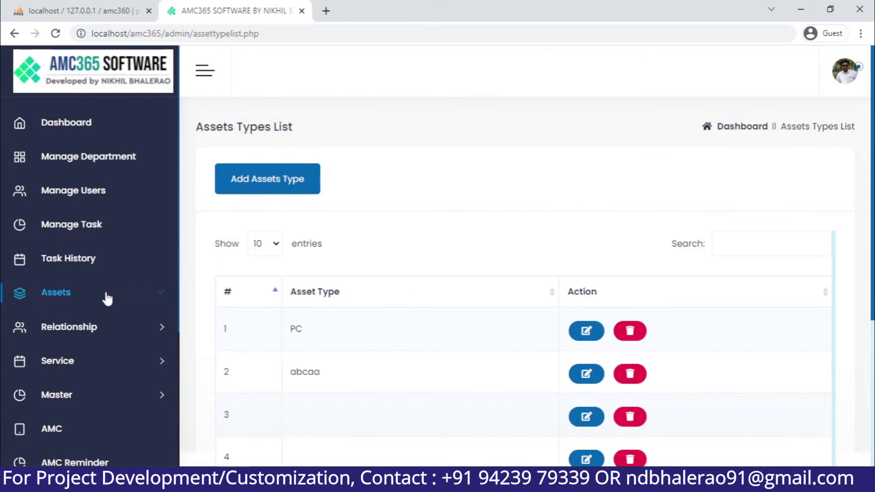
Dismiss the success message and open the Add Assets form from Manage Assets
left_click(107, 295)
left_click(117, 363)
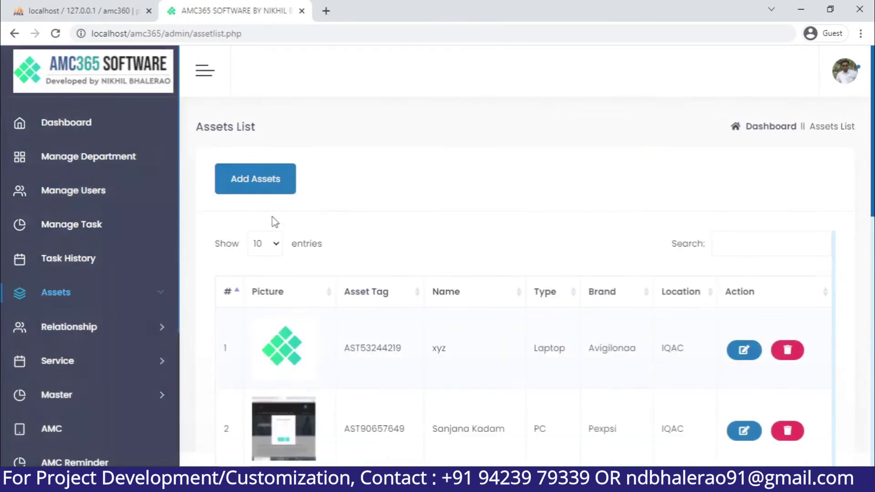
left_click(284, 170)
Enter the Core i3 laptop's asset name, including its 500GB storage
left_click(340, 272)
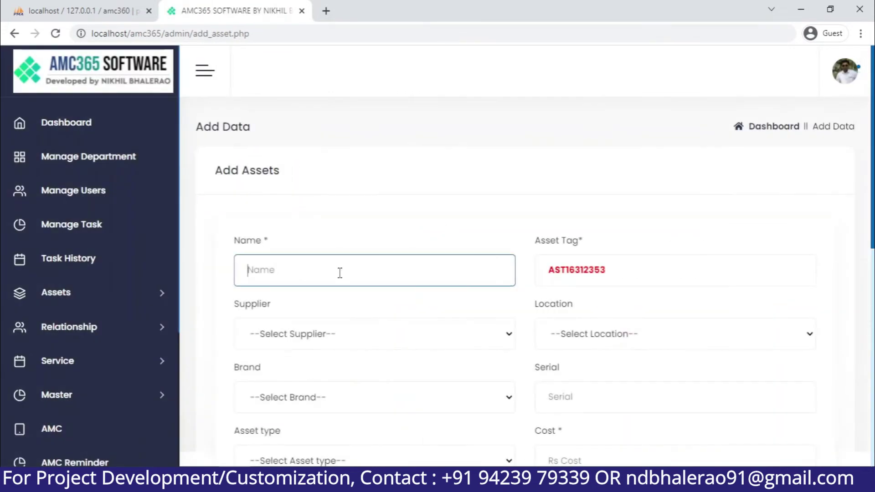
type("Core i3 Laptop with 10th generation 4 GB RAM and 500 SS")
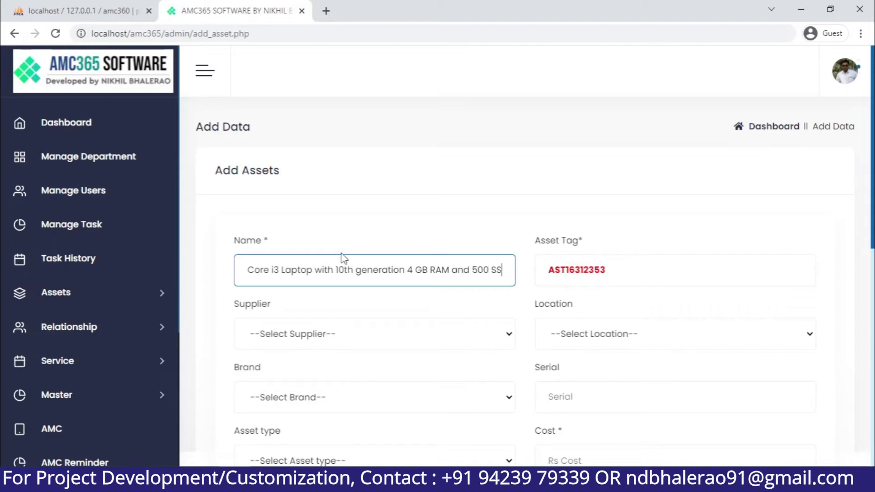
type("D")
scroll(483, 263, "down", 1)
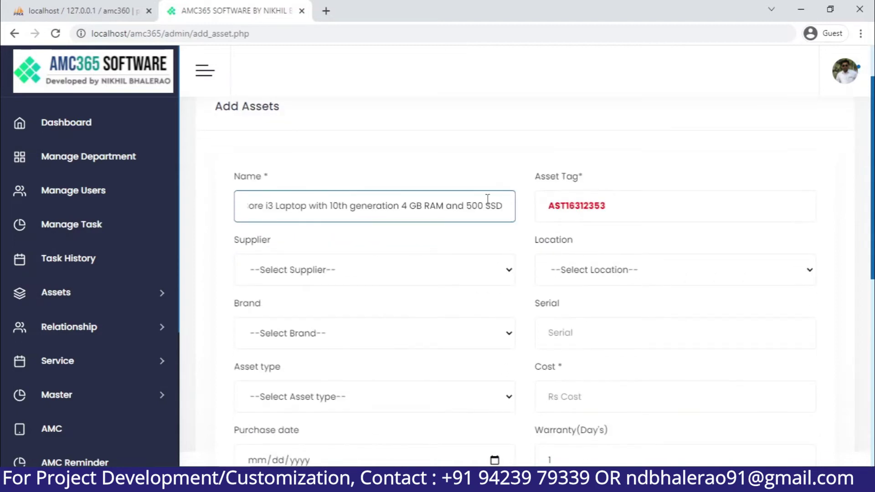
key("Left")
key("Left")
key("Left")
key("Left")
type("GB")
Pick the supplier, location IQAC, brand Avigilonaa and asset type Computer Systems
left_click(359, 266)
left_click(288, 305)
left_click(662, 263)
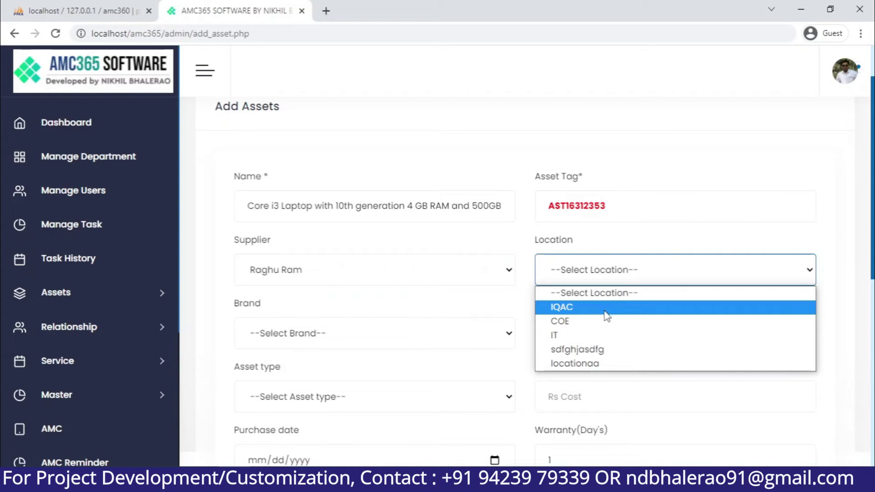
left_click(605, 312)
left_click(400, 341)
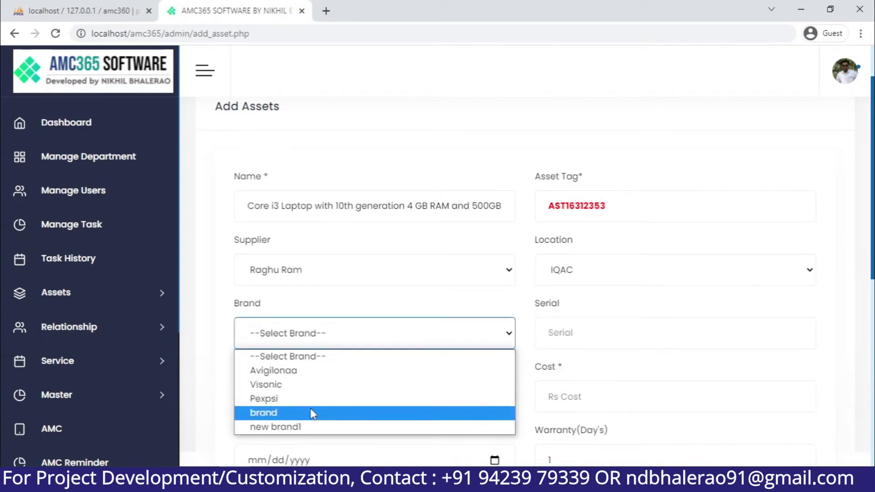
left_click(339, 371)
left_click(591, 342)
scroll(634, 337, "down", 1)
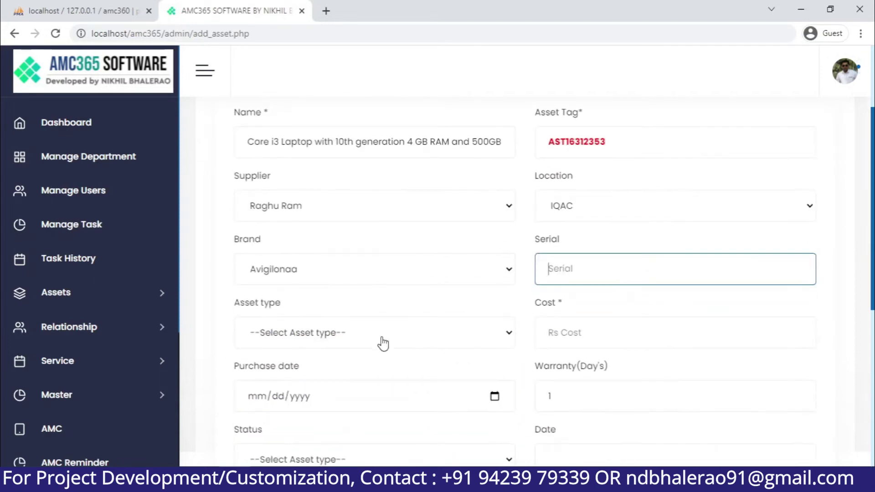
left_click(383, 342)
left_click(321, 446)
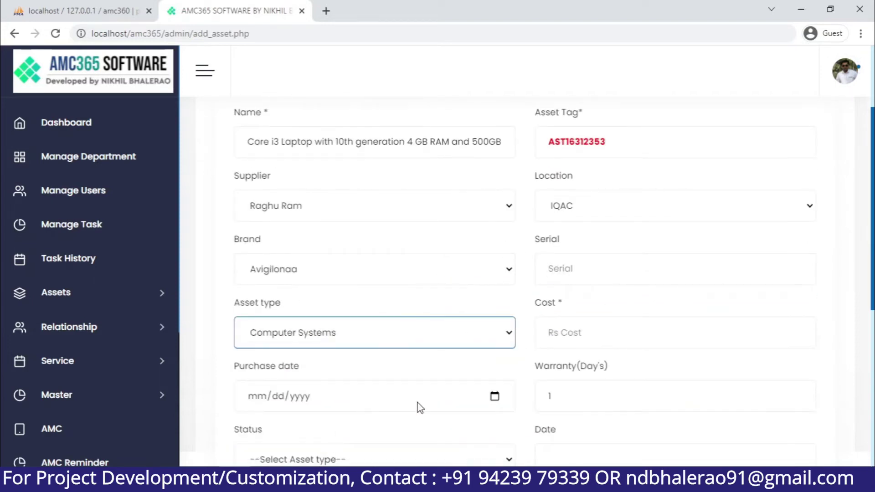
Set cost 500, purchase date 20 March 2022 and warranty 365 days
left_click(651, 334)
type("65")
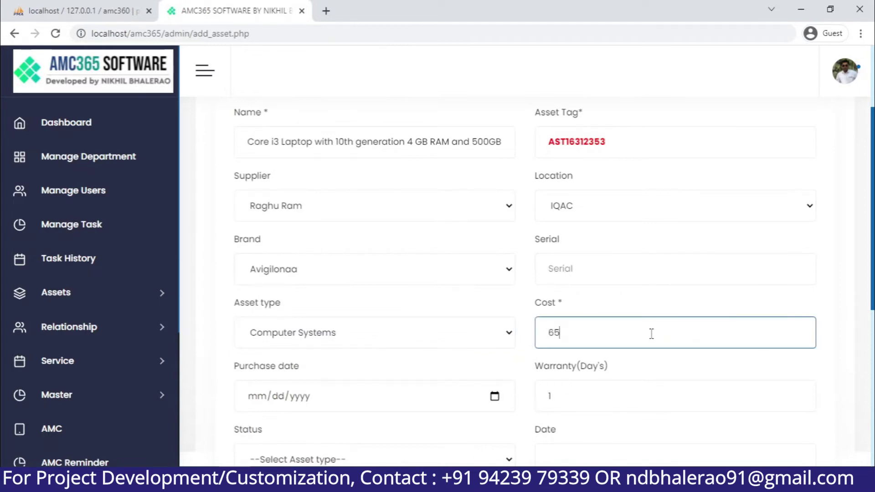
key("BackSpace")
key("BackSpace")
type("500")
scroll(649, 329, "down", 3)
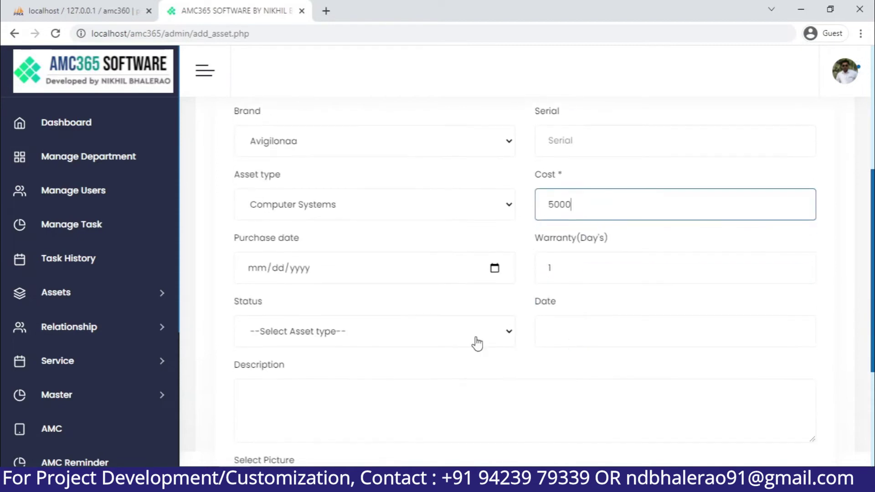
left_click(494, 269)
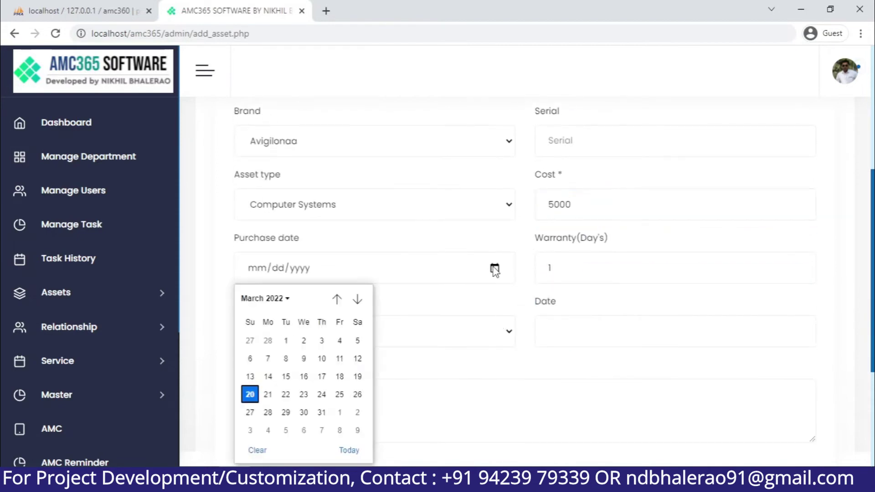
left_click(257, 394)
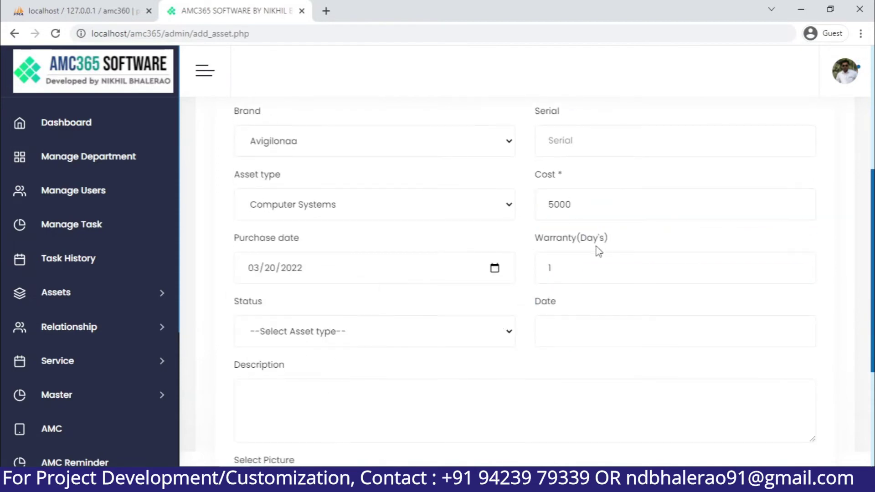
left_click(597, 267)
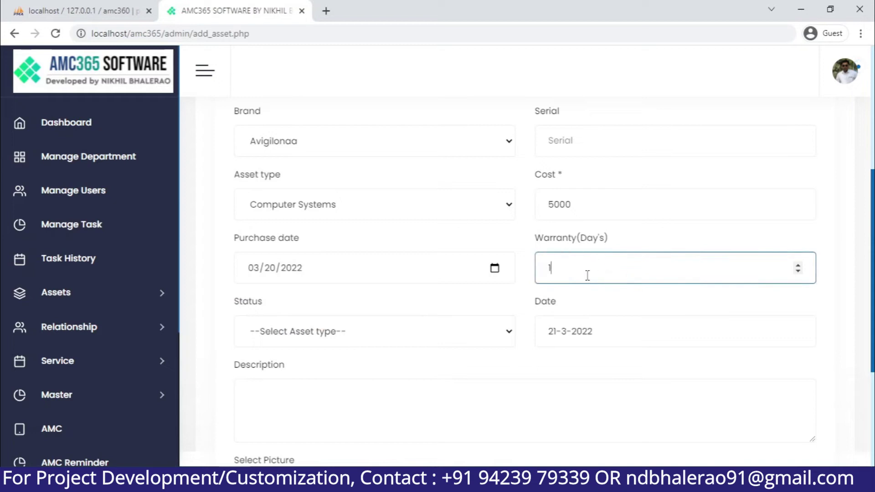
type("365")
Set the asset status to Archived
left_click(378, 333)
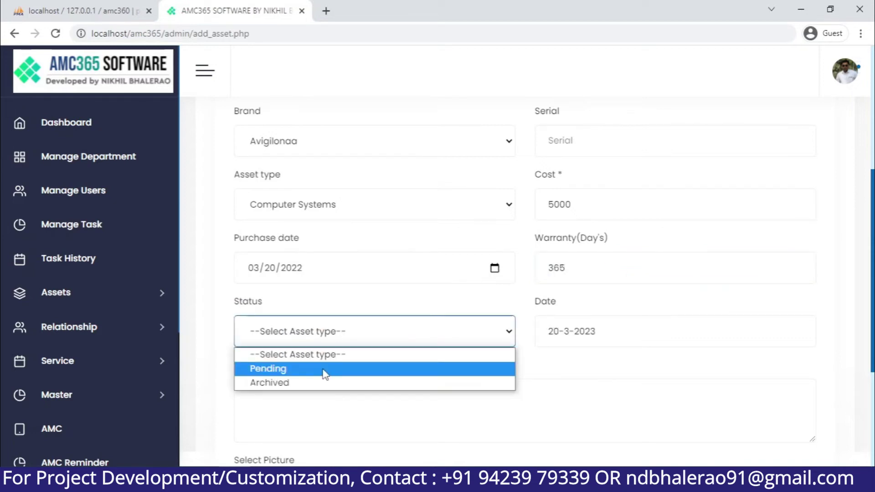
left_click(372, 342)
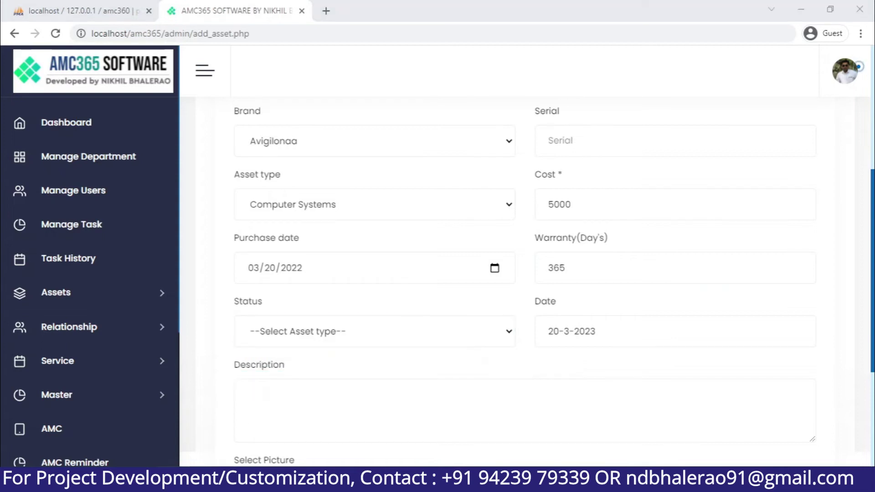
left_click(365, 340)
left_click(291, 382)
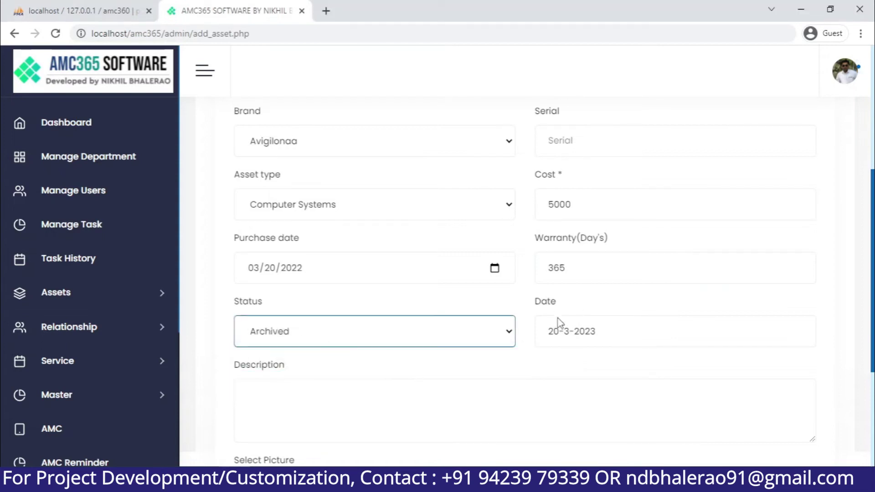
left_click(395, 383)
scroll(390, 380, "up", 3)
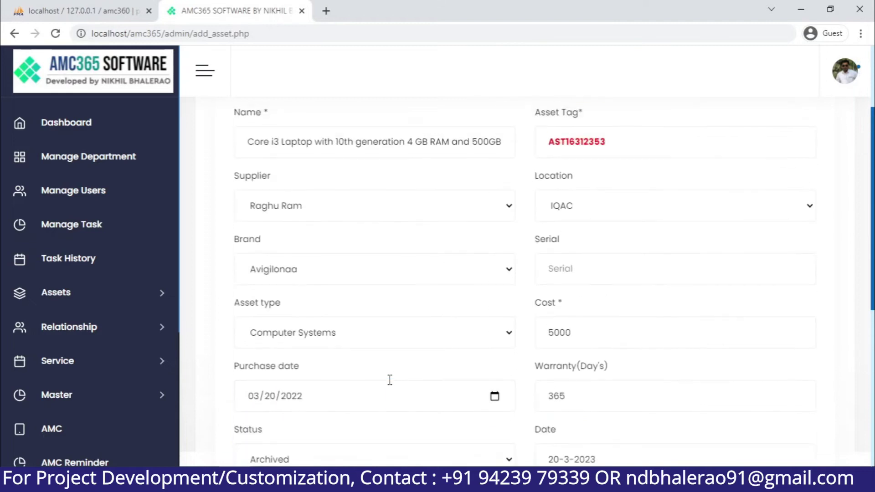
scroll(390, 380, "down", 7)
Fill serial HPHJK456K and description NA after validation prompts, and save the asset
left_click(287, 345)
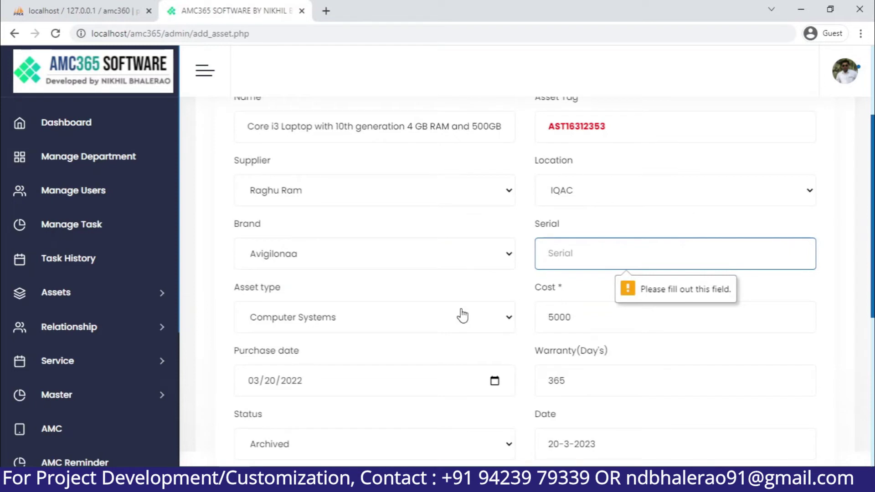
type("HPH")
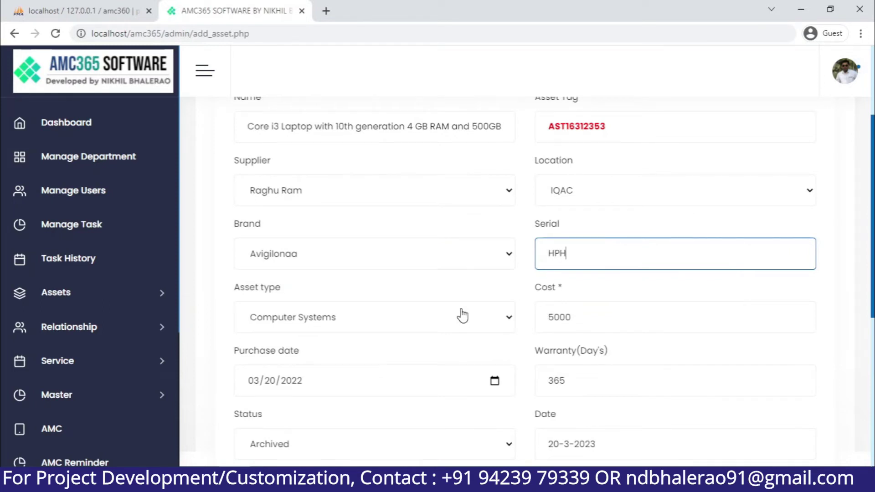
type("JK456K")
scroll(462, 315, "down", 6)
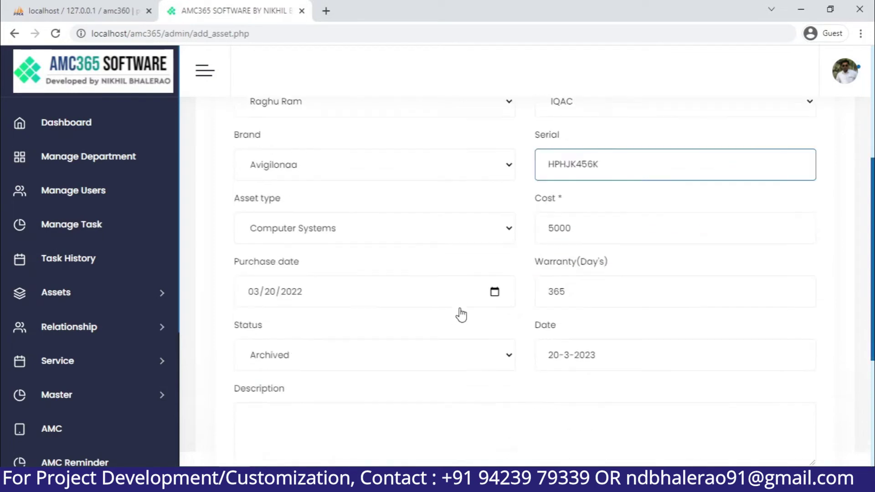
left_click(269, 336)
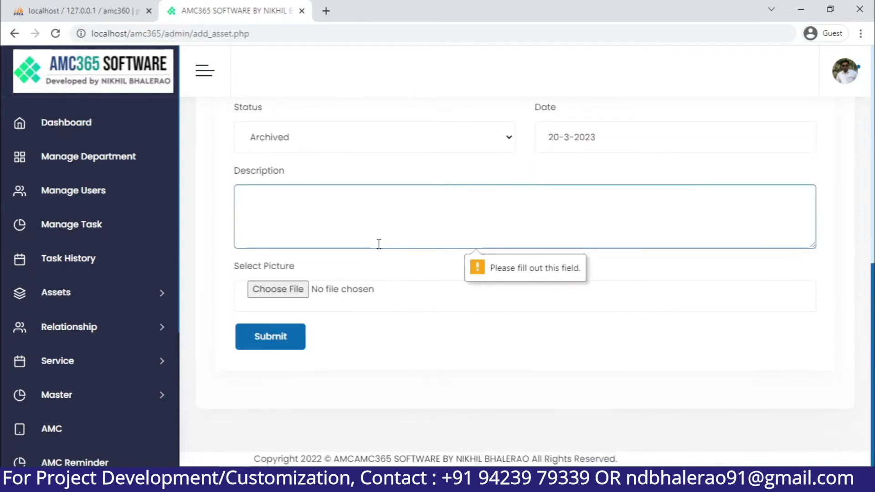
type("NA")
left_click(269, 336)
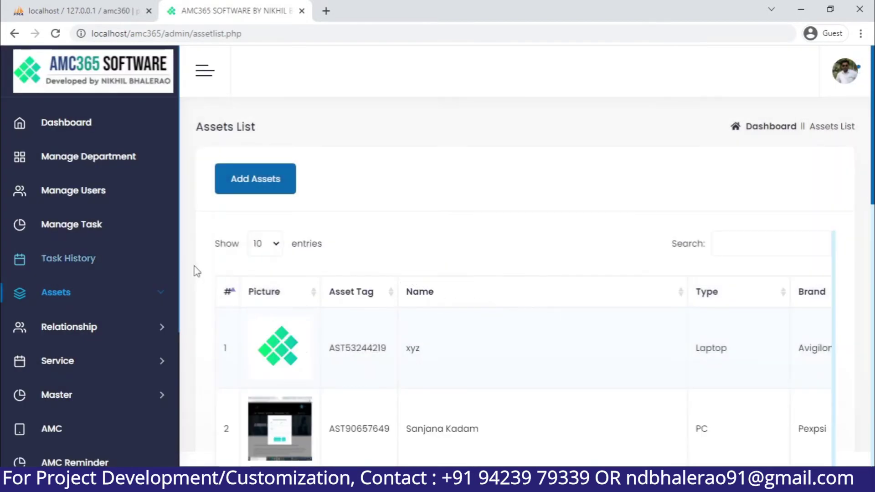
Browse the Add Supplier and Add Assets forms
left_click(110, 326)
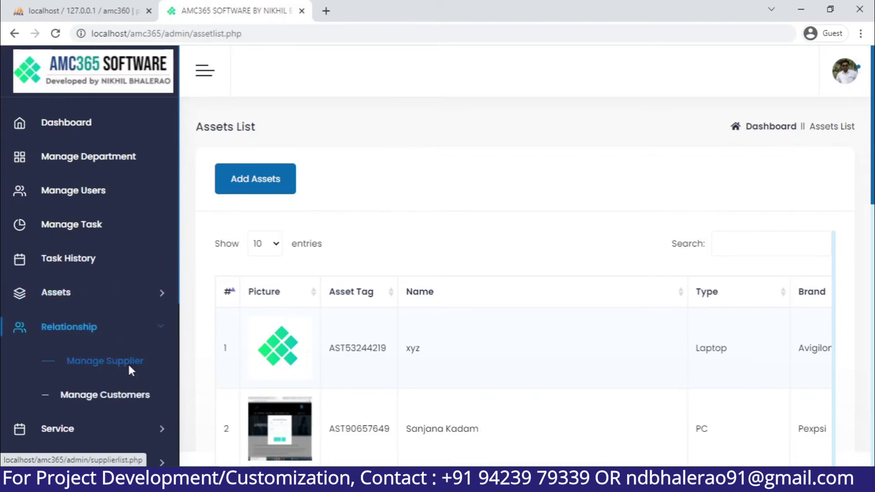
left_click(128, 362)
left_click(298, 188)
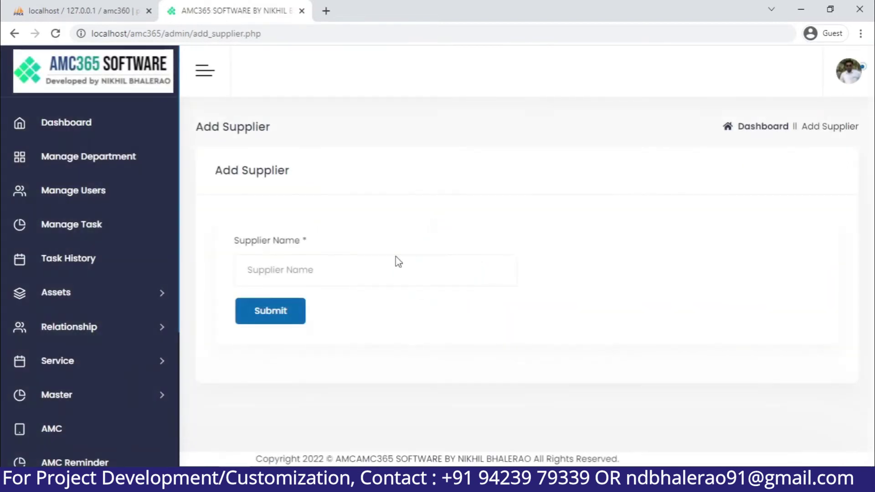
left_click(161, 300)
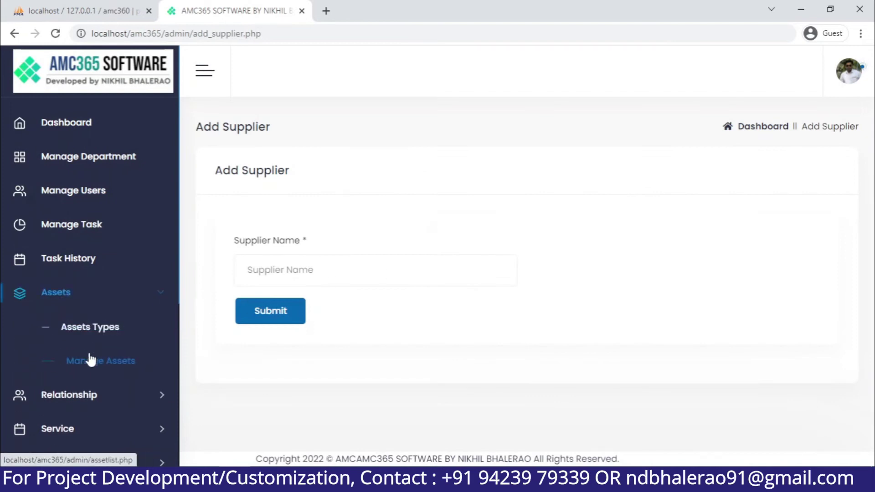
left_click(100, 360)
left_click(292, 176)
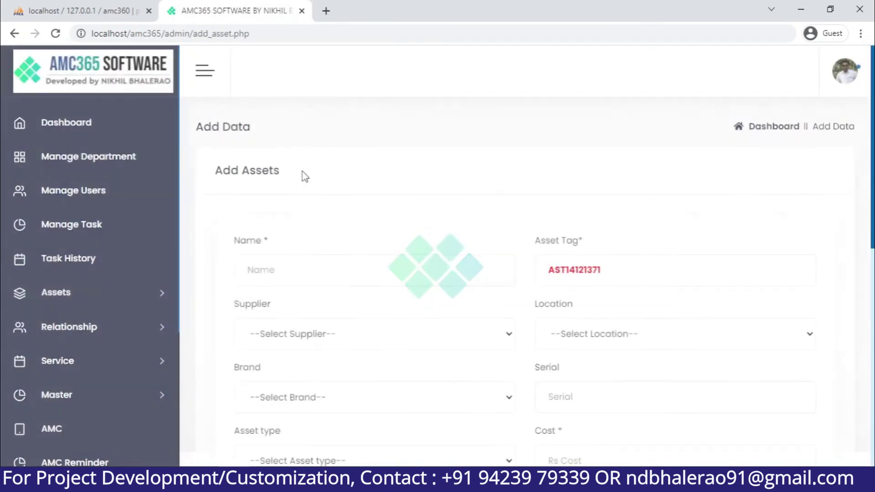
scroll(375, 283, "down", 1)
scroll(375, 283, "down", 5)
scroll(375, 287, "up", 6)
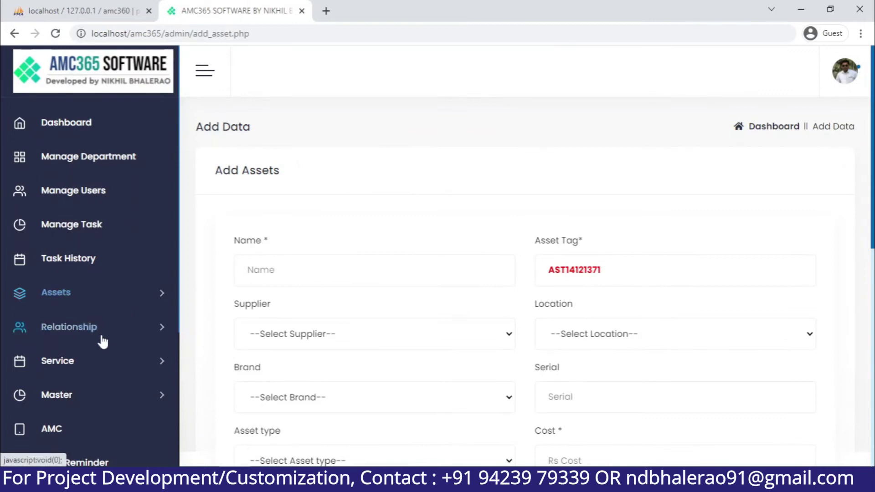
Open the Service Category List showing ABCDD, abc, Hosting and cvb
left_click(105, 365)
left_click(110, 399)
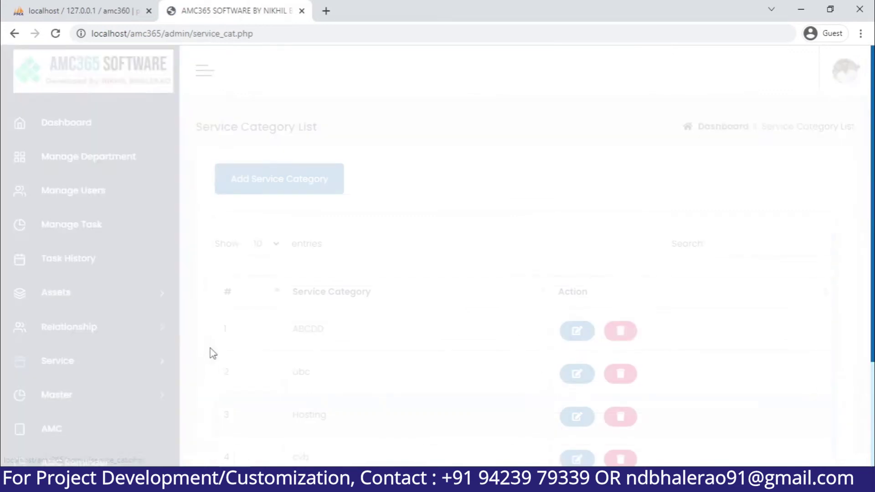
scroll(215, 342, "down", 3)
scroll(215, 343, "up", 3)
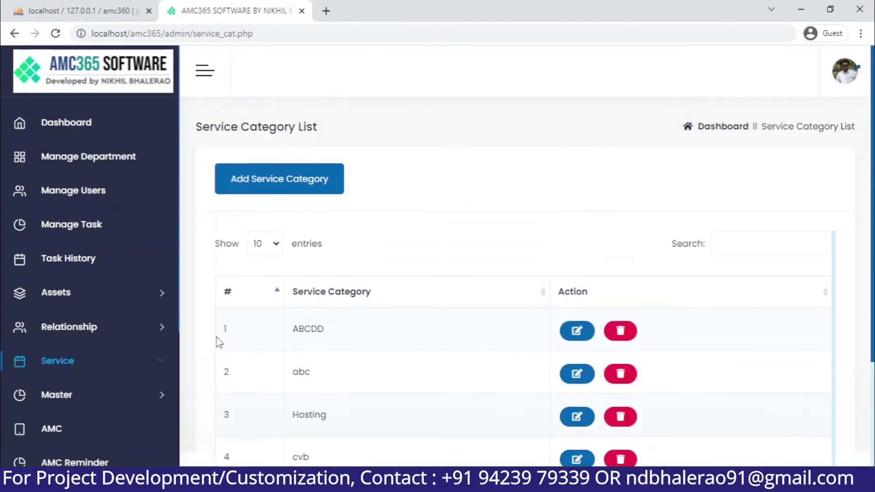
Add the service category 'Digital Marketing Golden Plan', then open the Service List
left_click(322, 180)
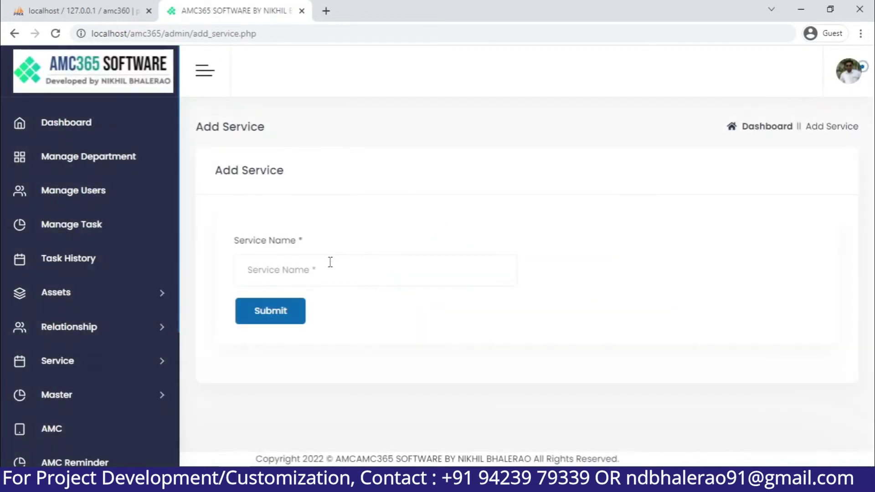
left_click(327, 269)
type("H")
key("BackSpace")
key("BackSpace")
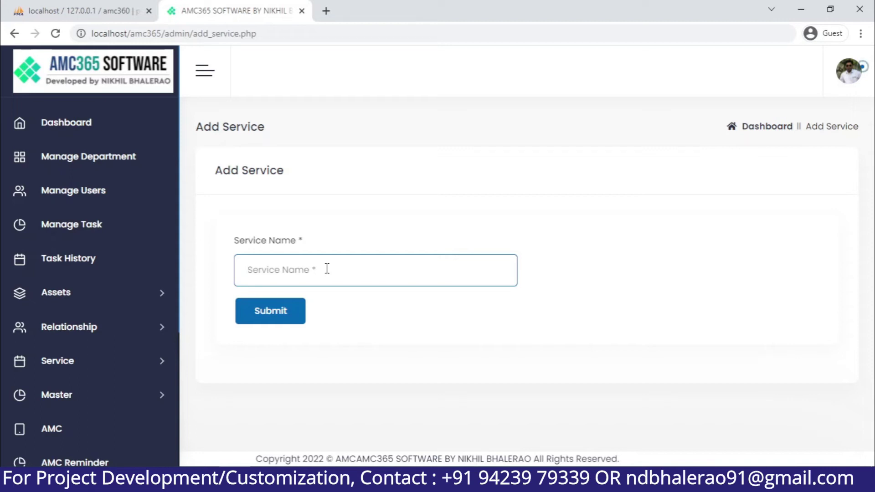
type("Digital Marketing Golden Plan")
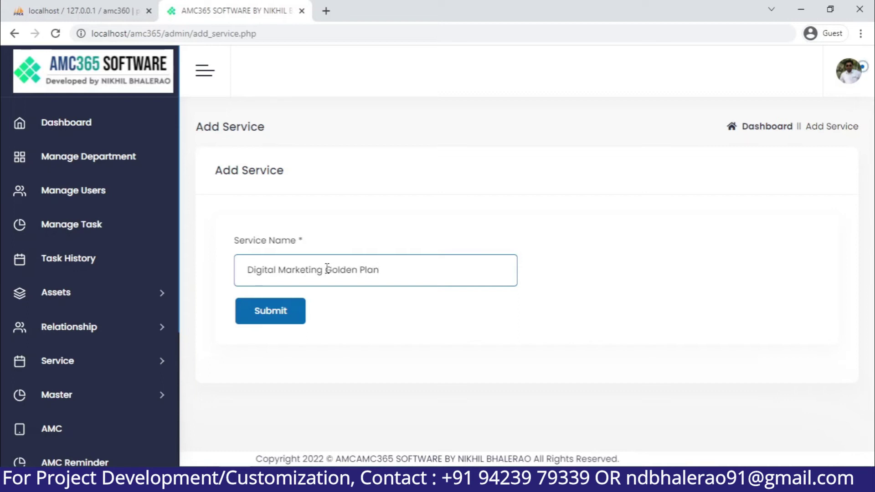
left_click(281, 315)
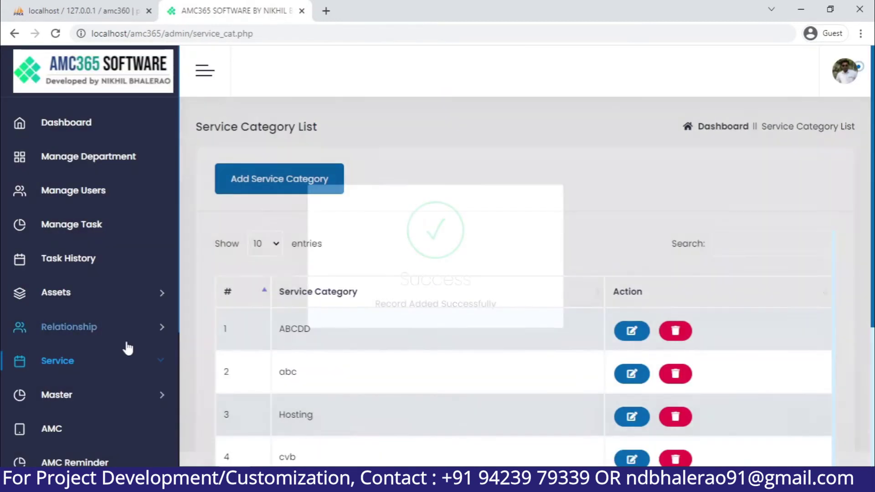
left_click(121, 360)
left_click(117, 427)
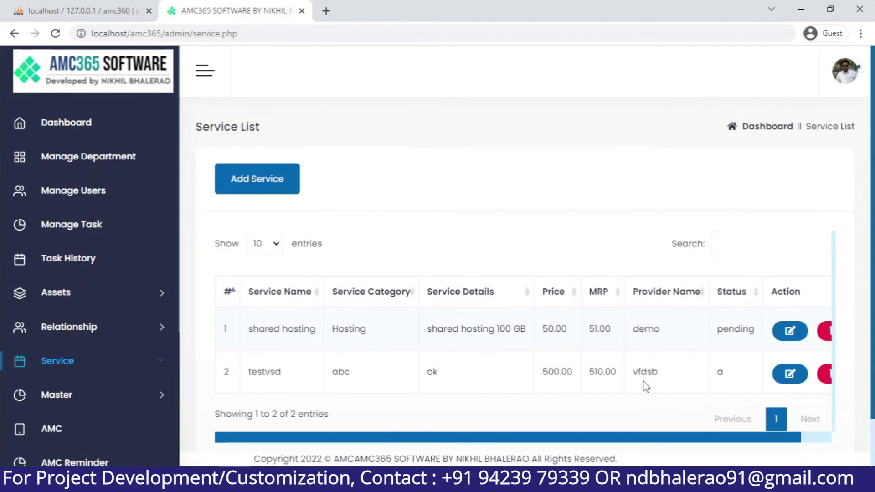
Start a new service in the Digital Marketing Golden Plan category named 'Digital Marketing Monthly Plan - Gold'
left_click(259, 180)
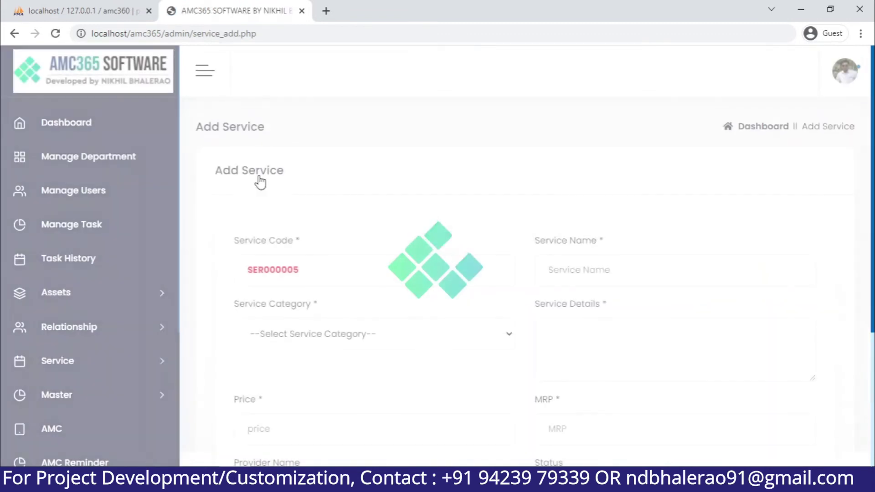
left_click(597, 277)
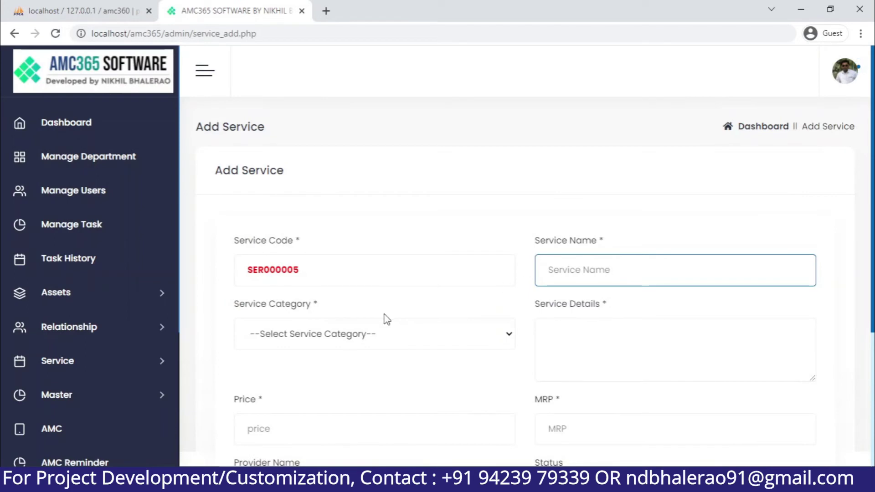
left_click(371, 336)
left_click(330, 424)
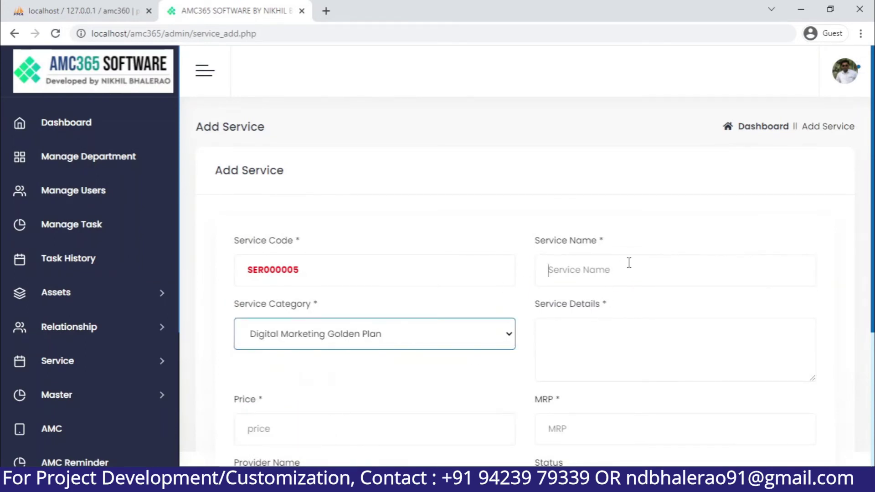
left_click(676, 260)
type("Digital")
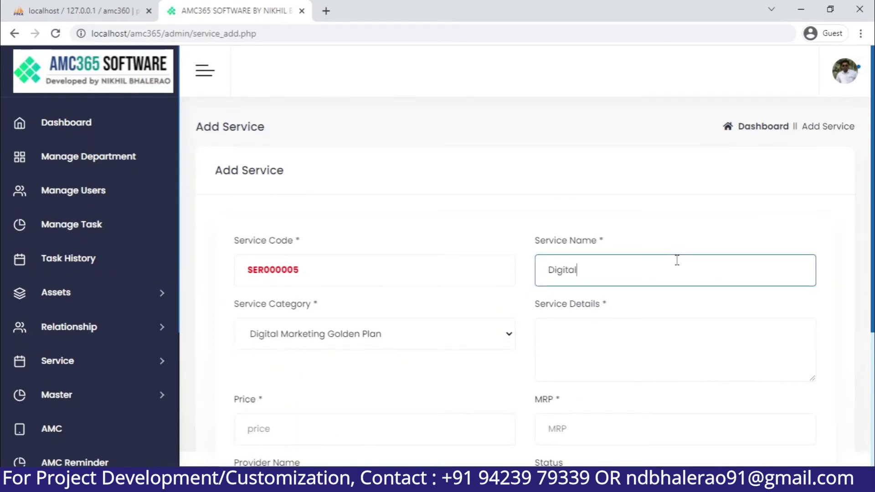
type(" Marketing Month")
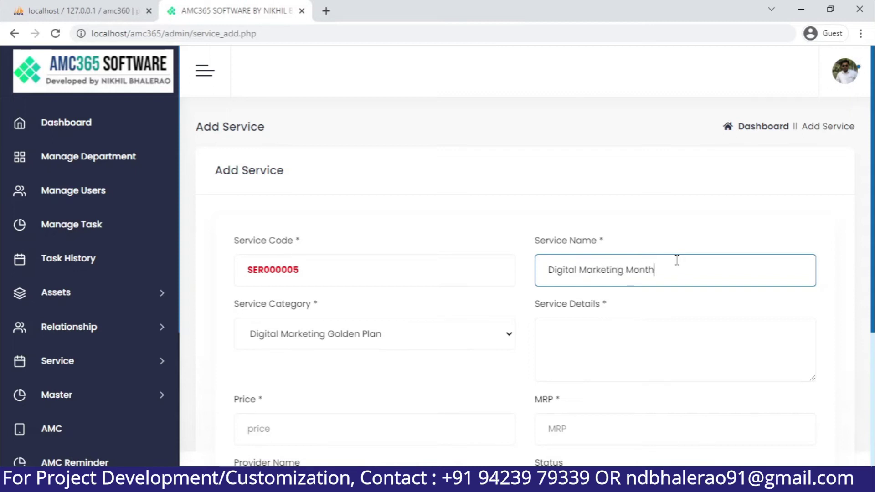
type("ly Plan - Golden")
Enter service details: '5 keyword ranking Keyword research', 'on page SEO', 'off page'
scroll(677, 260, "down", 3)
left_click(629, 217)
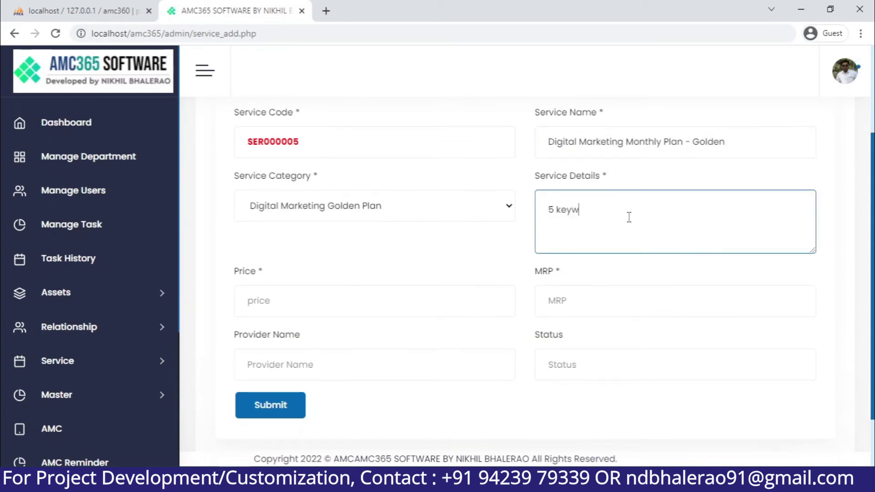
type("5 keywp")
key("BackSpace")
type("or")
type("d ranking ")
type("Key")
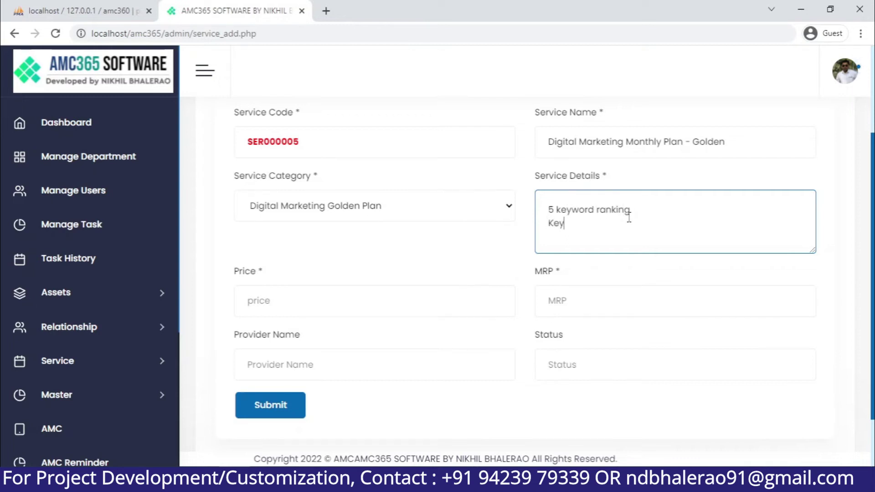
type("word research")
key("Return")
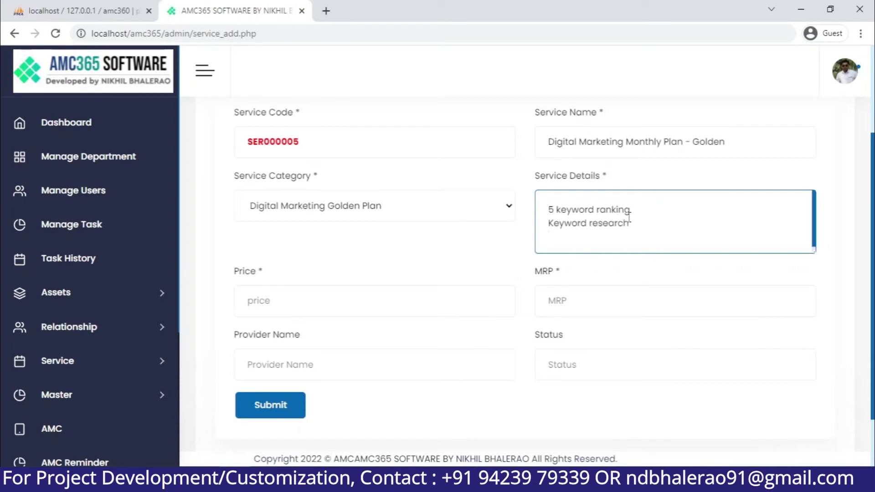
type("on page SEO")
key("Return")
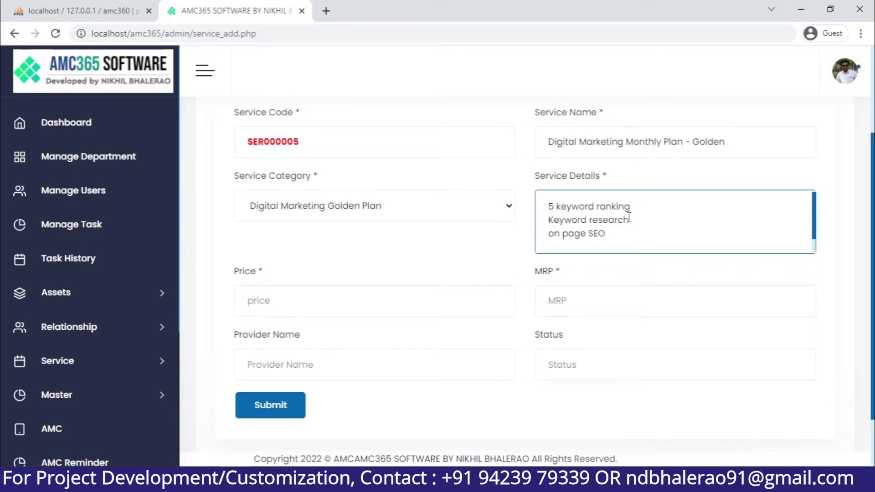
type("off page SEO")
Set price 5000, MRP 7000, provider 'Own' and status 'Complete'
left_click(416, 296)
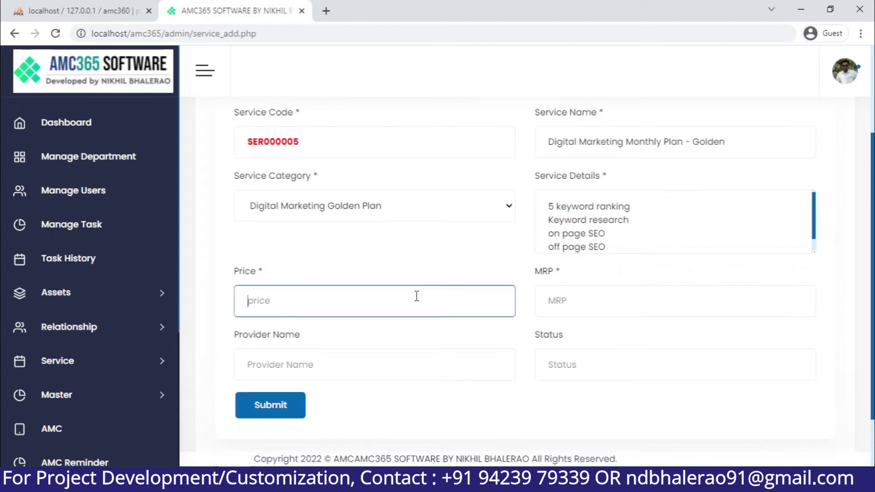
type("500000")
key("Tab")
type("7")
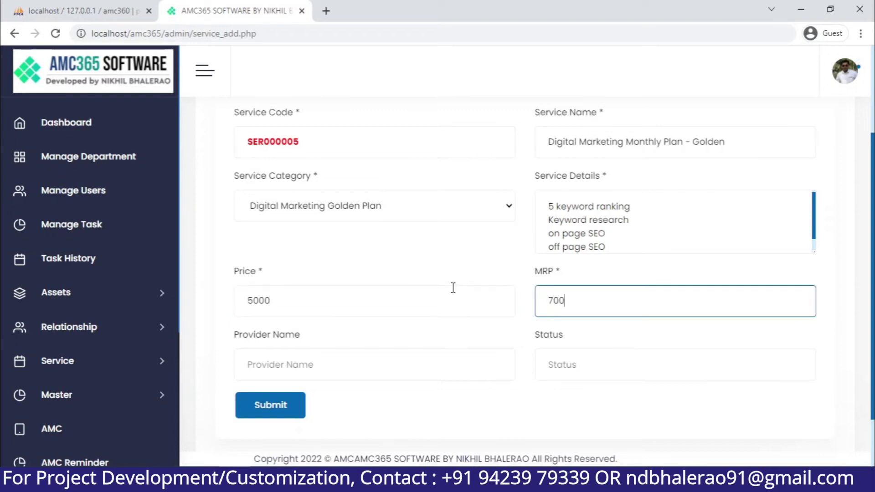
left_click(380, 361)
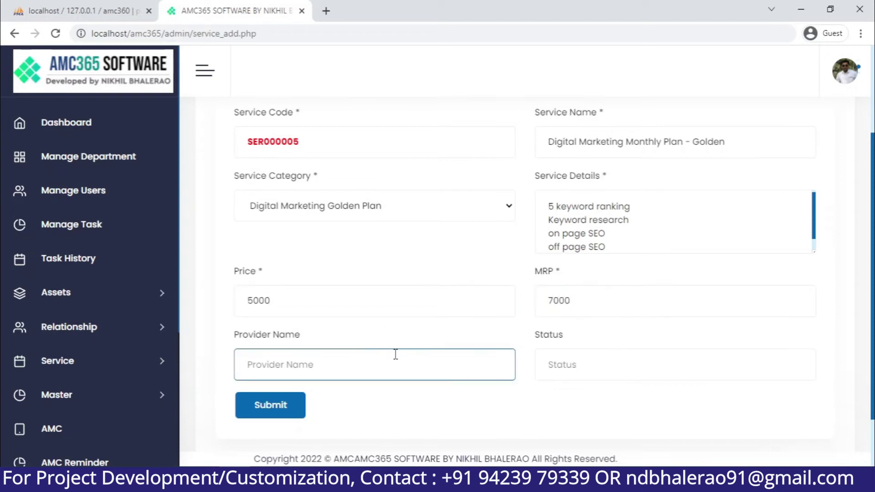
type("Own")
key("Tab")
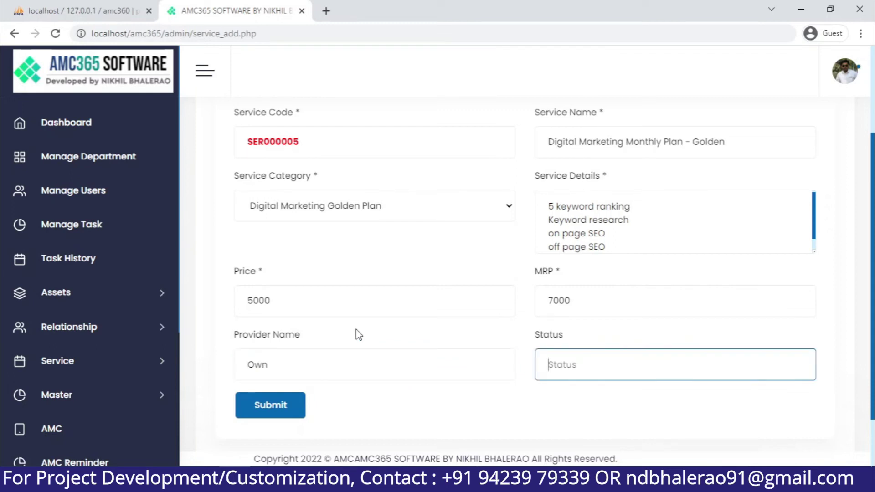
type("Compelt")
key("BackSpace")
Submit the new service, then open the Master > Manage Brand list
left_click(274, 404)
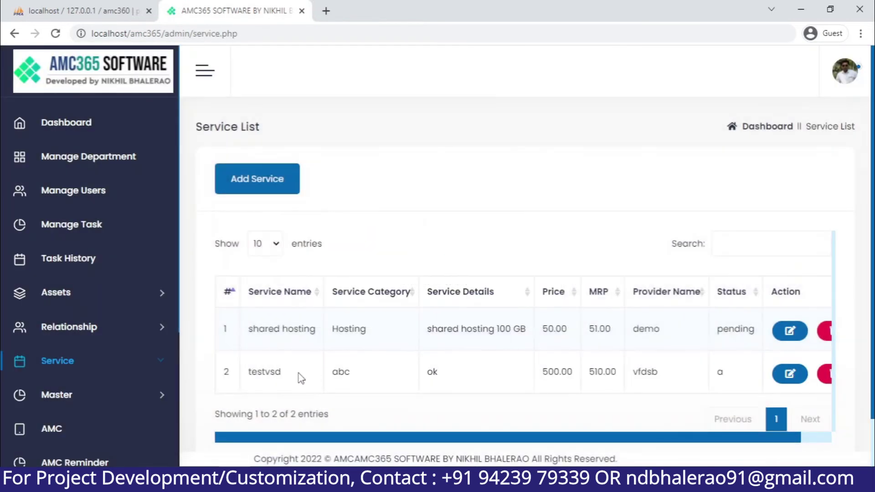
scroll(261, 366, "down", 1)
left_click(100, 396)
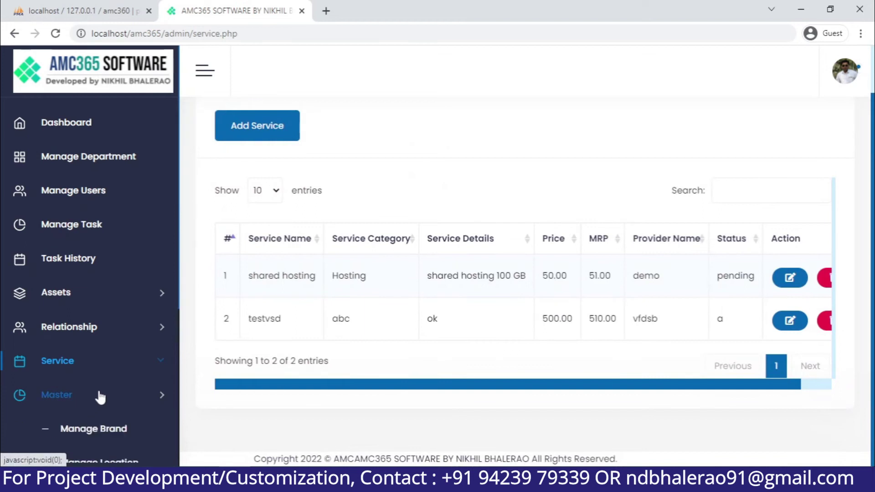
scroll(102, 392, "down", 4)
left_click(116, 237)
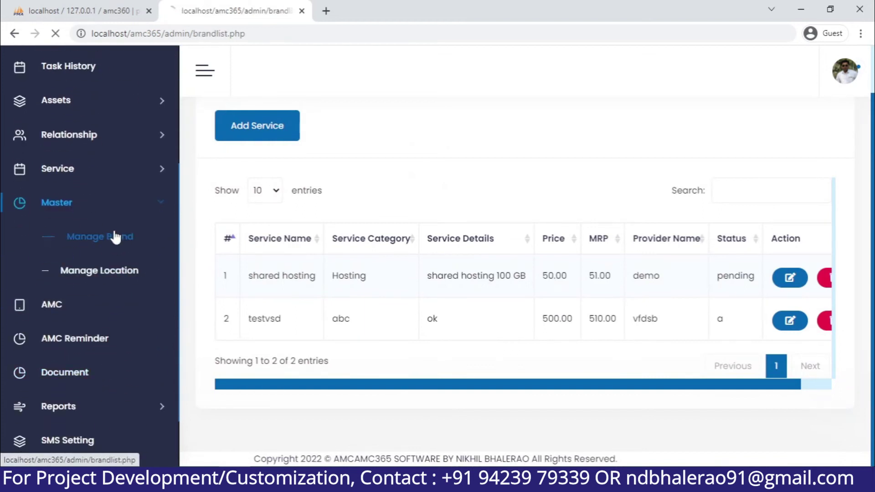
Collapse Master and open the AMC List of existing contracts
scroll(331, 307, "down", 1)
scroll(332, 306, "up", 1)
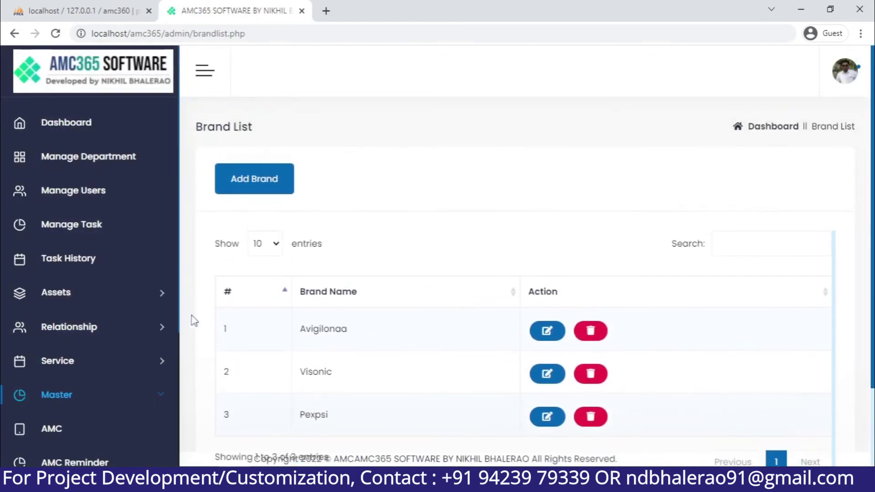
scroll(98, 398, "down", 3)
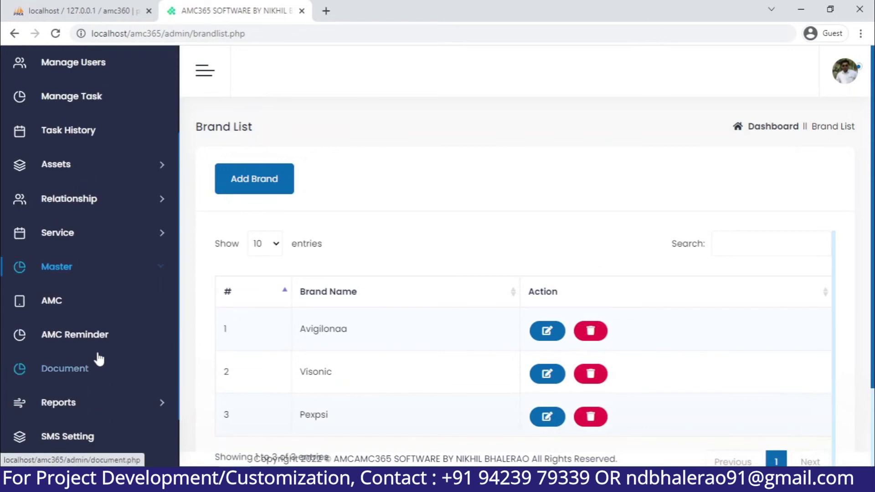
left_click(106, 266)
left_click(72, 370)
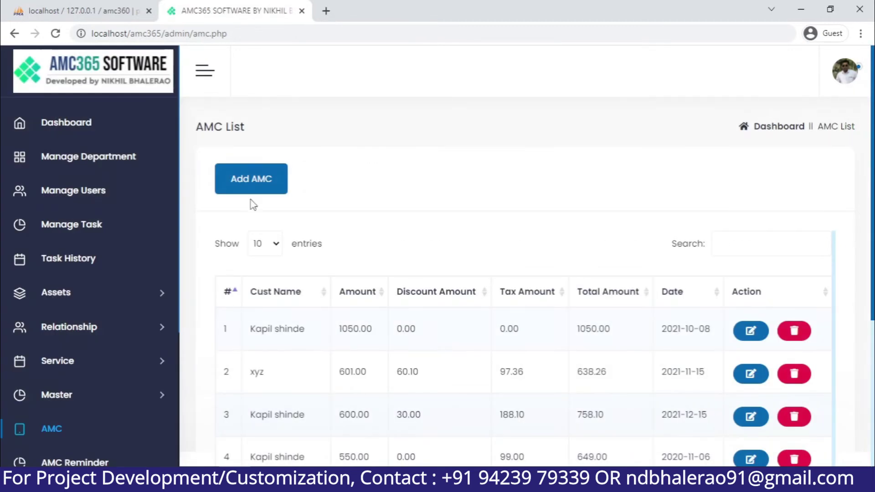
Start a new AMC for the customer with a Yearly shared hosting line priced 5100
left_click(264, 184)
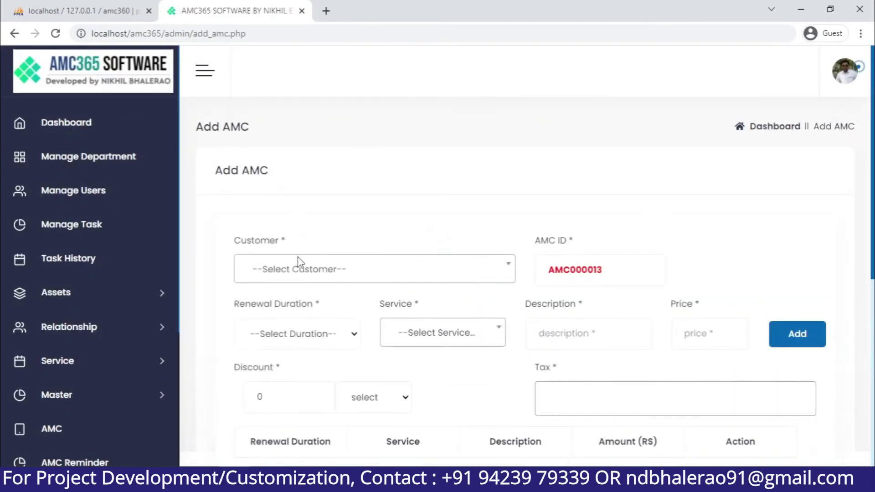
left_click(298, 262)
left_click(297, 350)
scroll(363, 287, "down", 3)
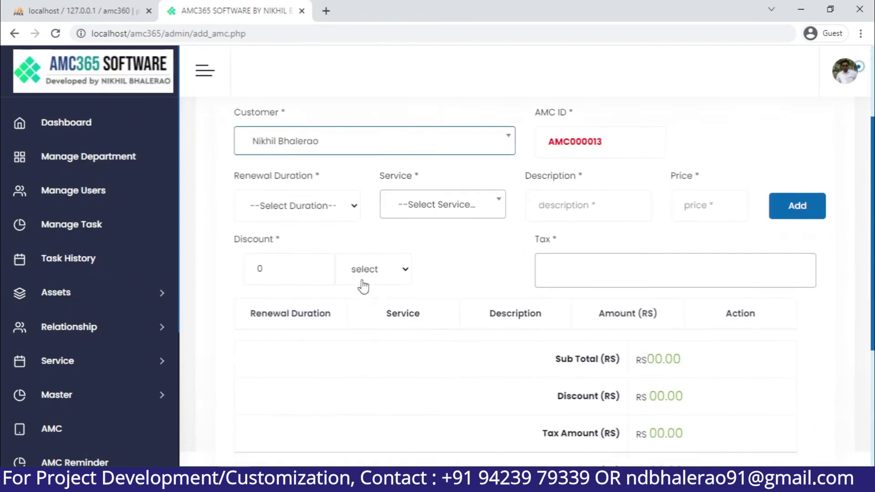
left_click(306, 205)
left_click(300, 245)
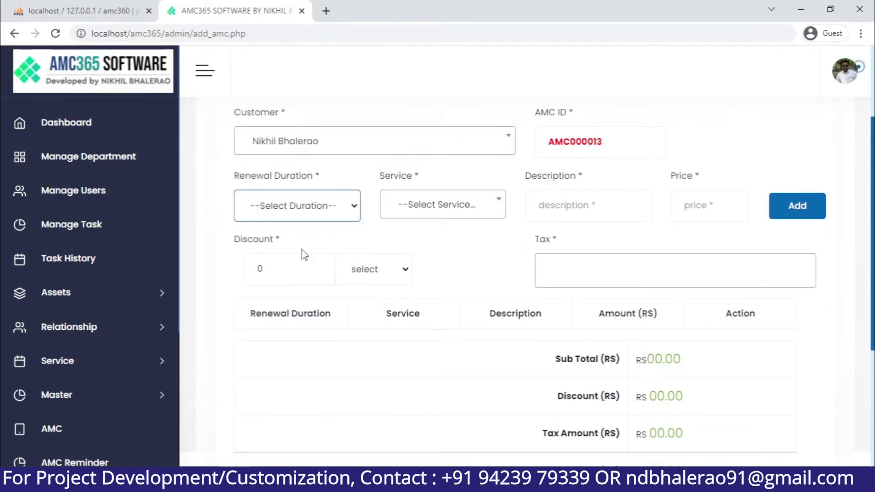
left_click(445, 204)
left_click(476, 281)
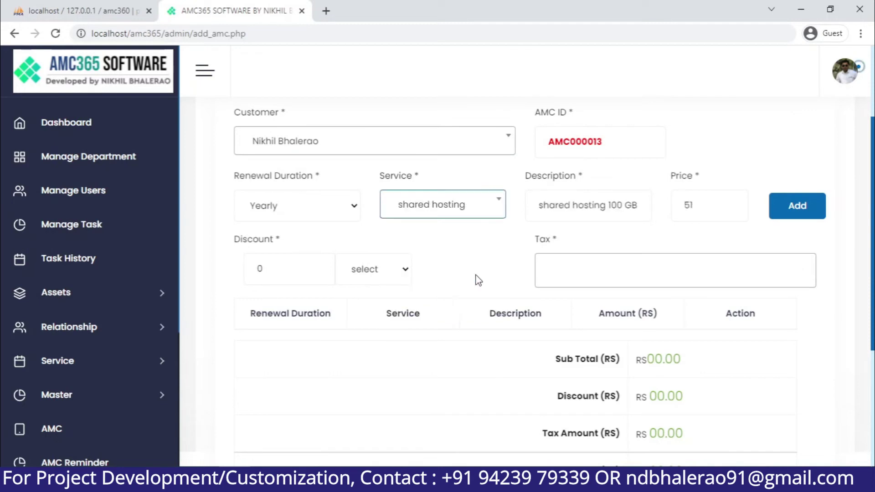
left_click(714, 208)
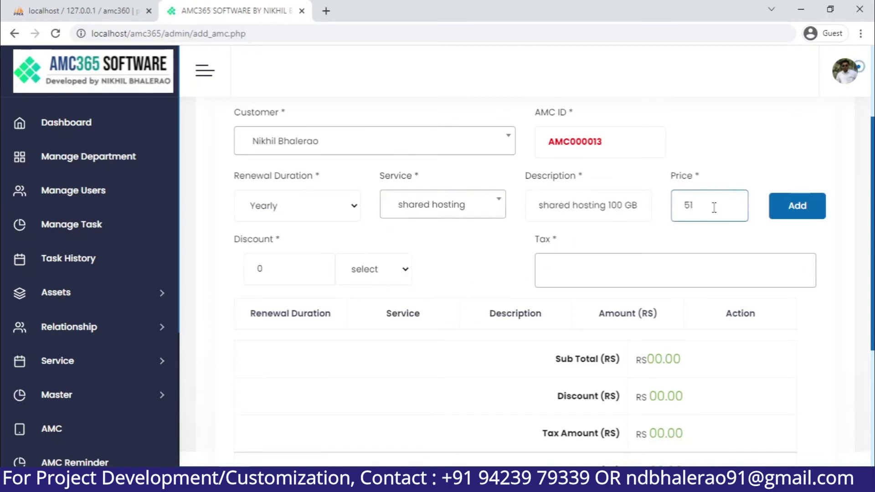
type("00")
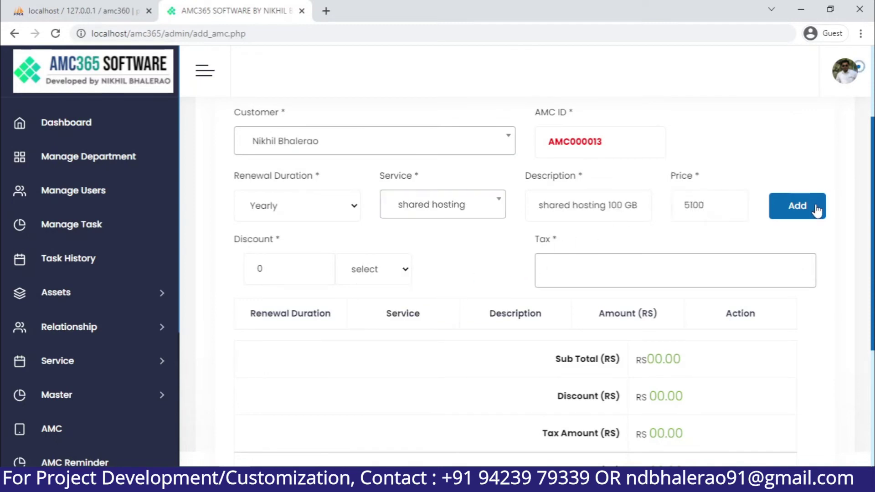
left_click(821, 209)
Add a second Yearly line for testvsd at 510, bringing the subtotal to 5610.00
left_click(283, 269)
left_click(301, 208)
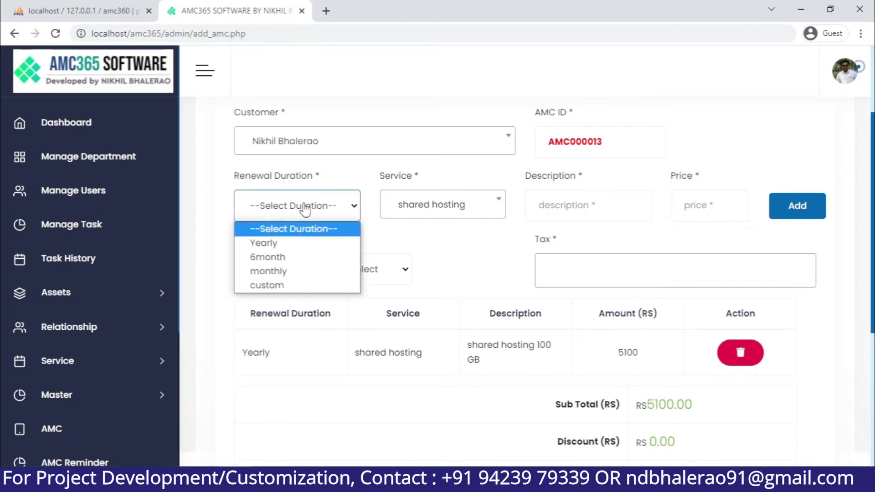
left_click(424, 249)
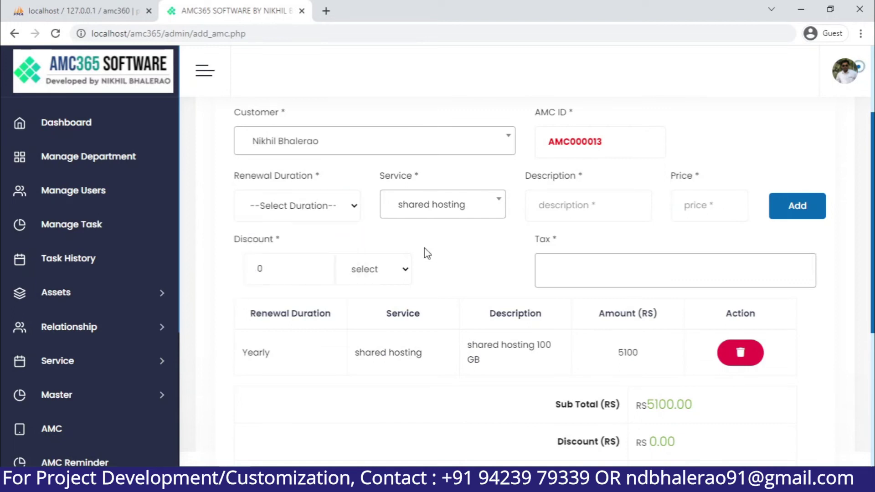
left_click(288, 217)
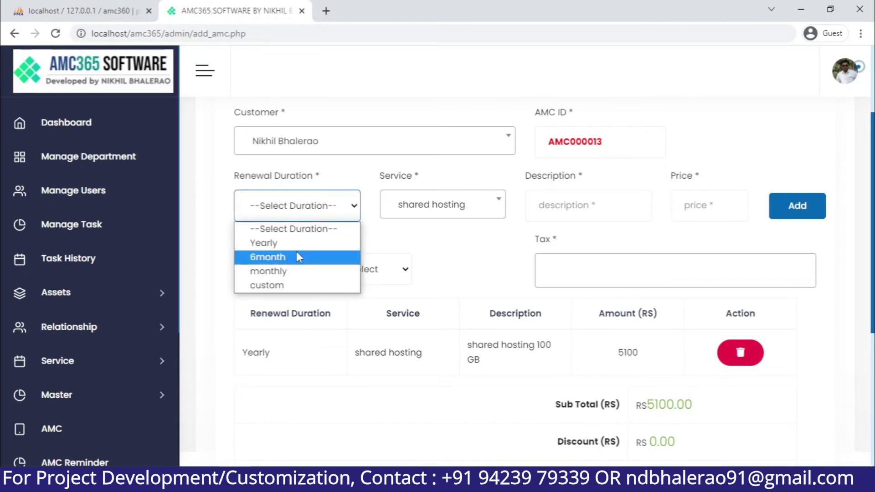
left_click(269, 243)
left_click(440, 215)
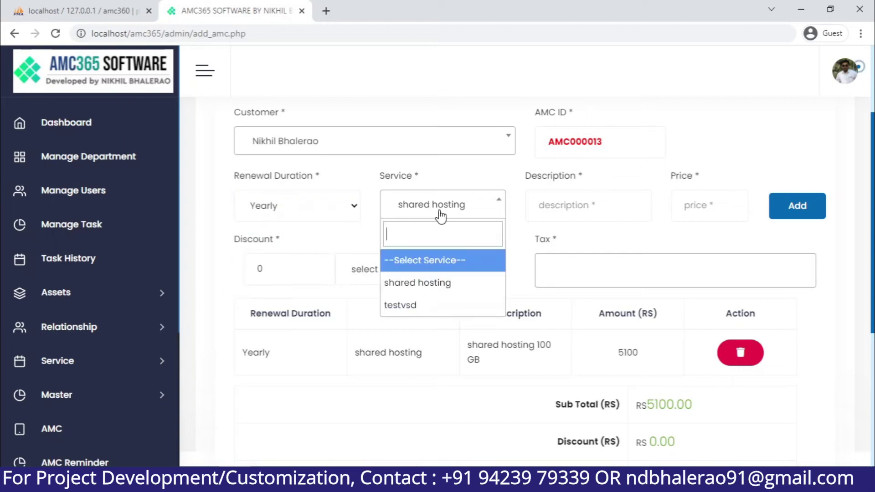
left_click(433, 305)
left_click(725, 205)
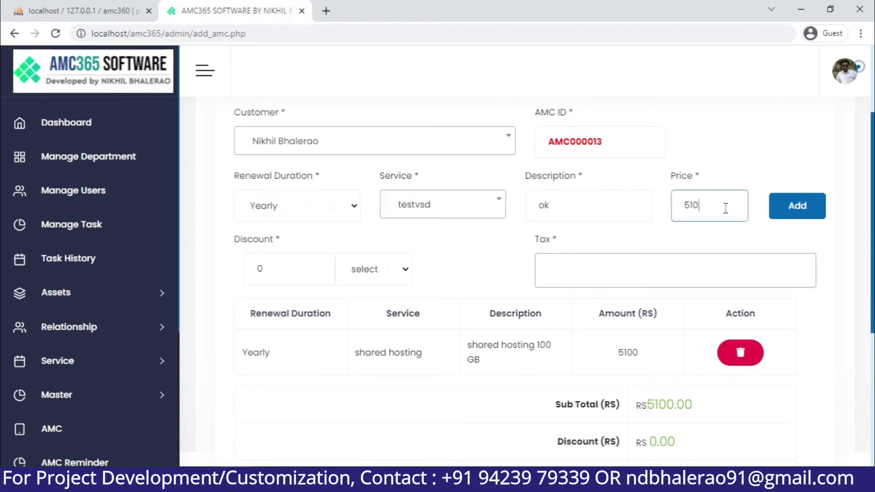
left_click(789, 211)
scroll(600, 357, "down", 3)
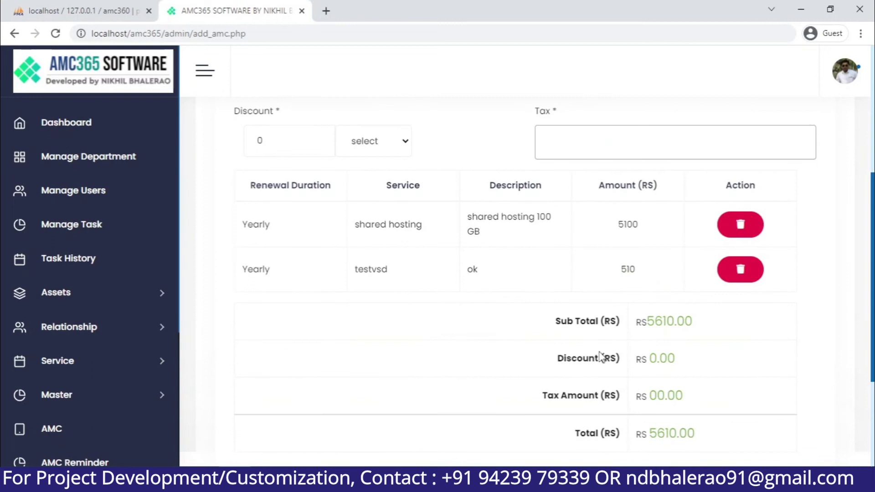
double_click(656, 322)
scroll(626, 351, "down", 2)
scroll(610, 349, "down", 2)
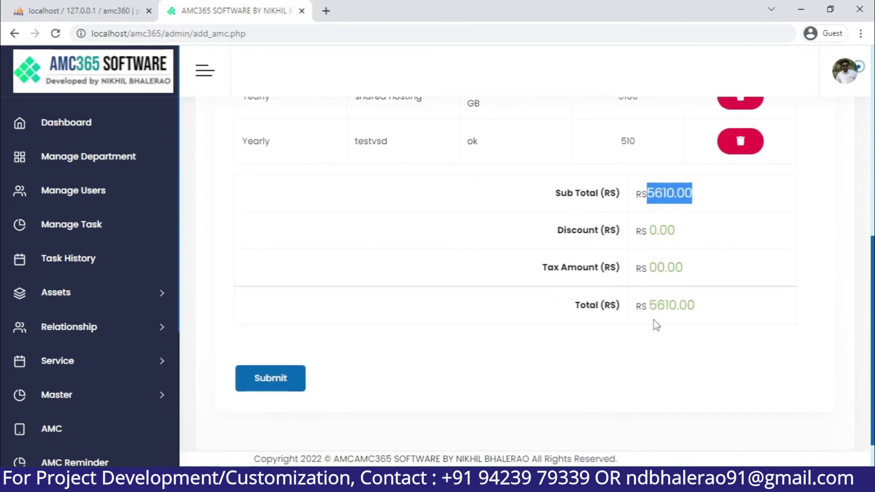
Save the AMC as entry 7 worth 5610.00 and check its service lines in a new tab
left_click(256, 377)
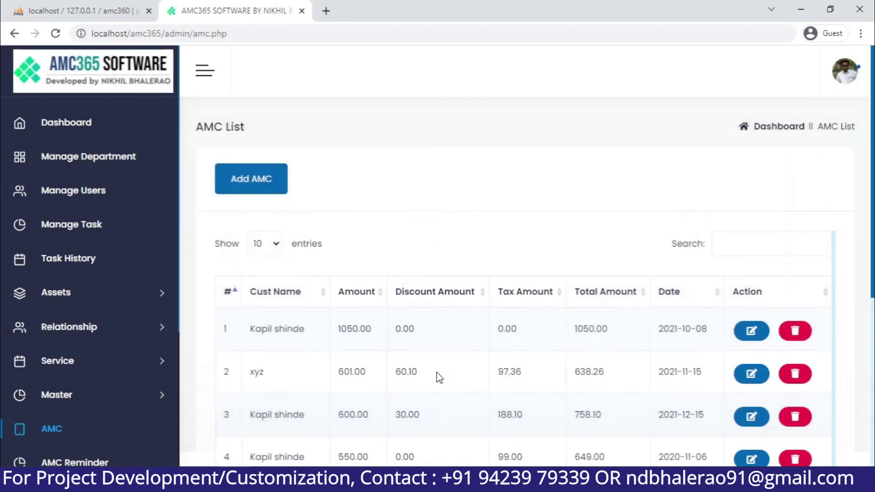
scroll(436, 373, "down", 5)
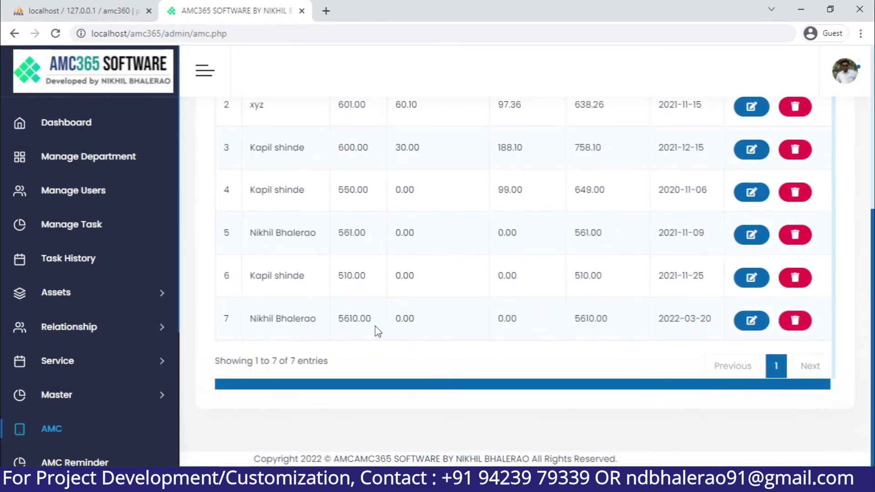
left_click(264, 320)
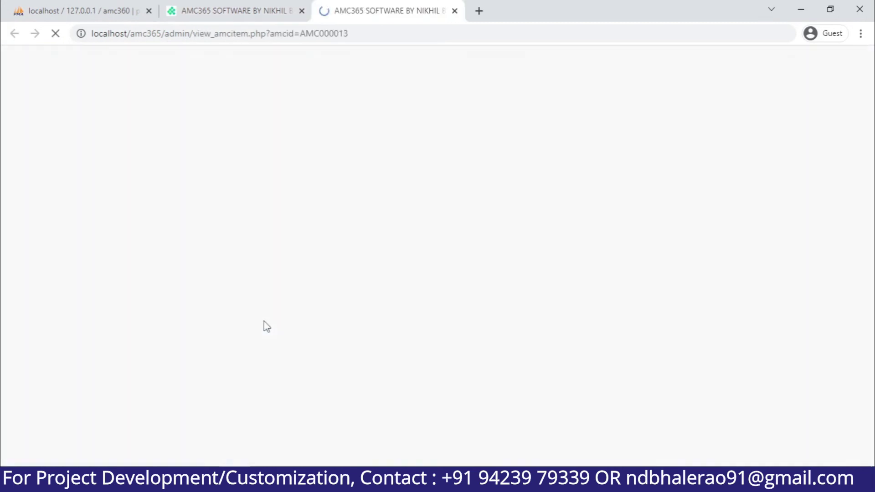
left_click(454, 11)
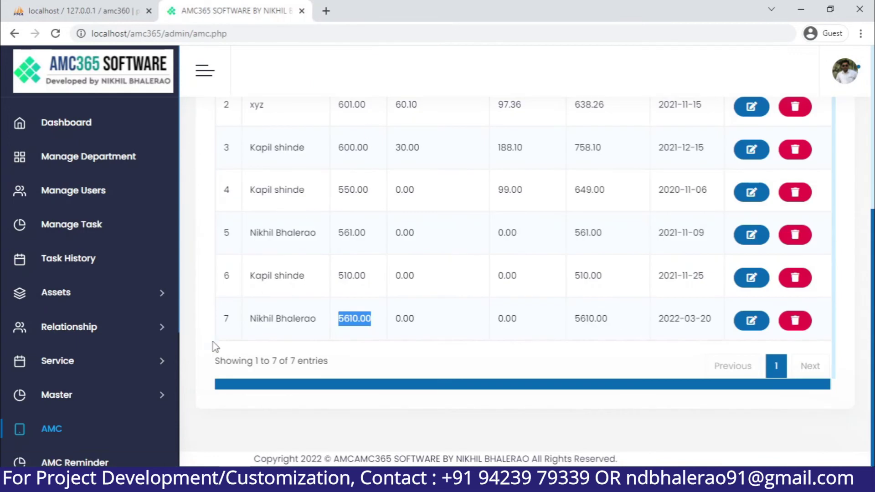
Open the AMC Reminder page, which shows no entries
scroll(137, 374, "down", 3)
left_click(102, 333)
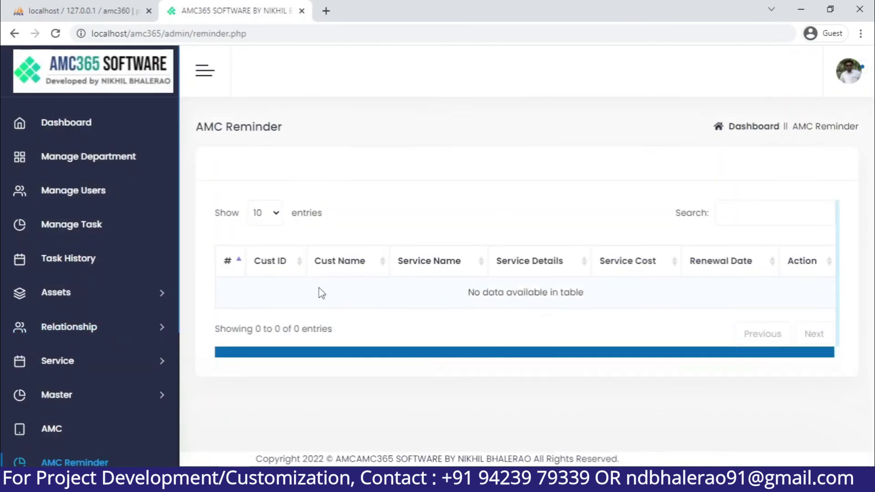
scroll(87, 422, "down", 5)
Open the documents page and pick shared hosting as the service
left_click(150, 370)
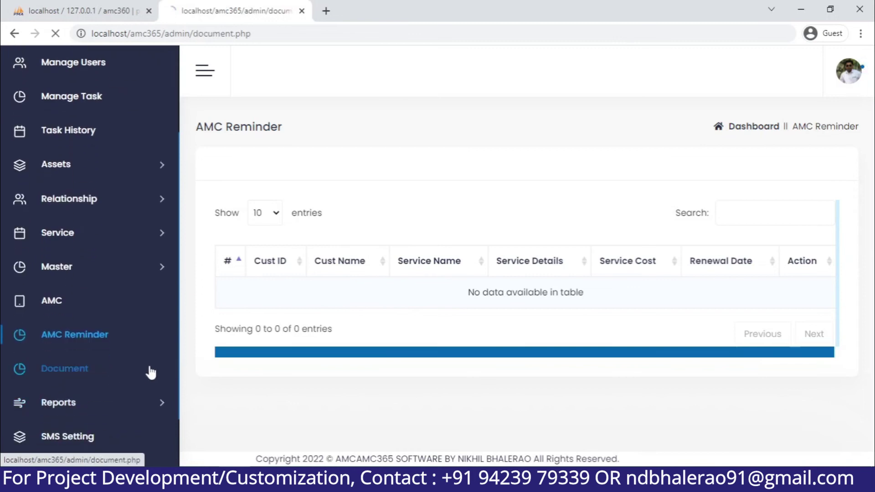
left_click(311, 274)
left_click(581, 268)
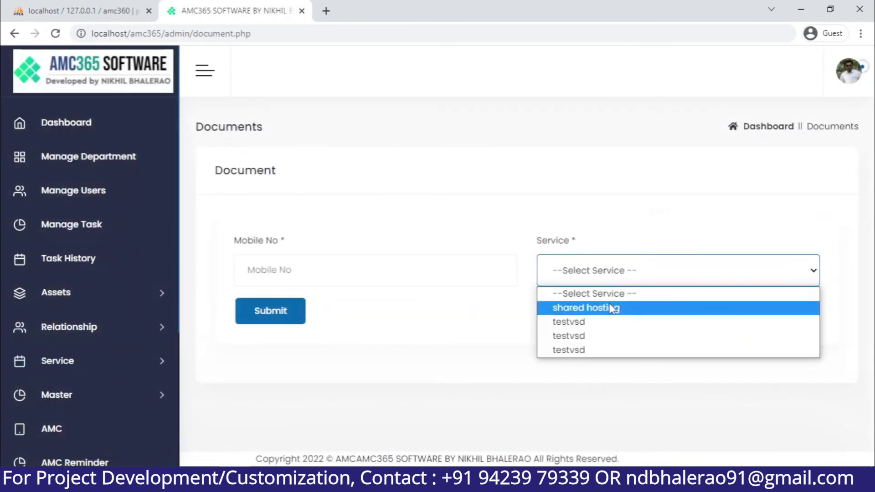
left_click(609, 306)
left_click(398, 272)
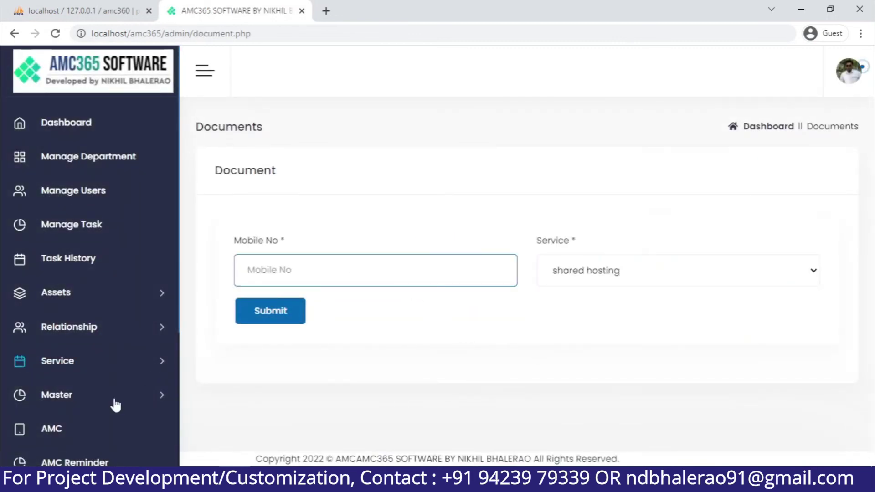
scroll(113, 404, "down", 4)
Open the Income Report and view, then close, the first entry's service details
left_click(142, 332)
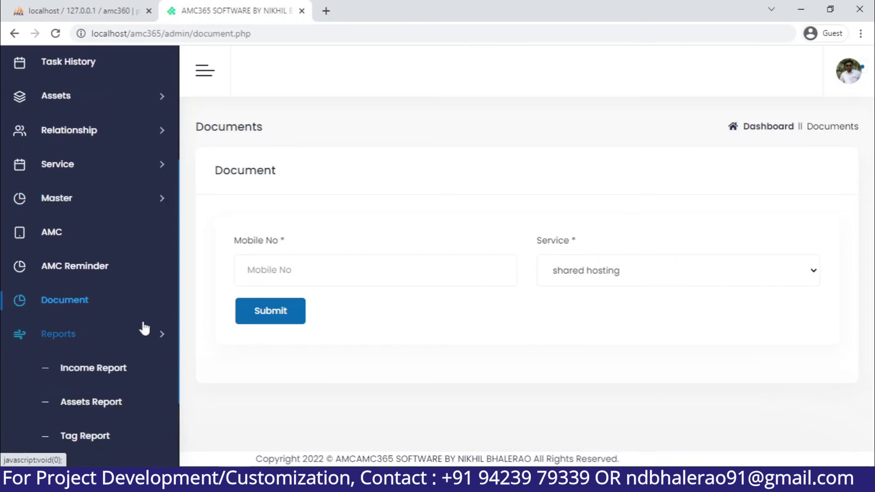
left_click(119, 369)
scroll(304, 349, "down", 3)
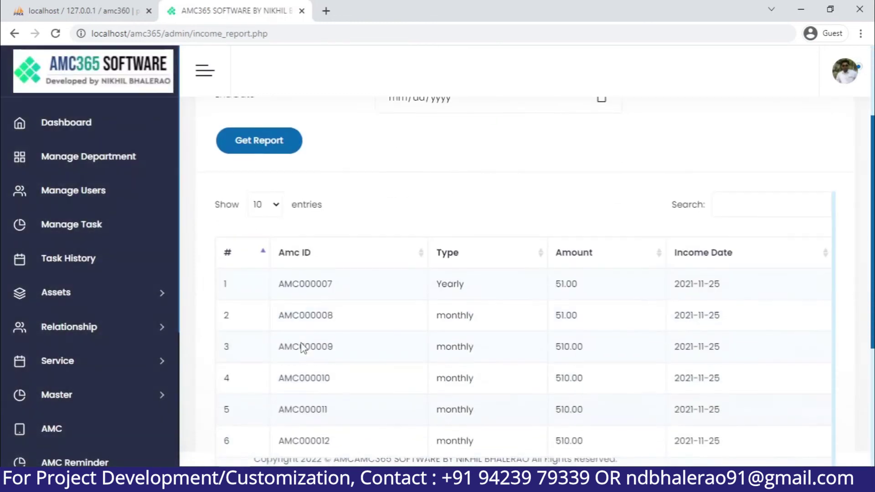
left_click(321, 286)
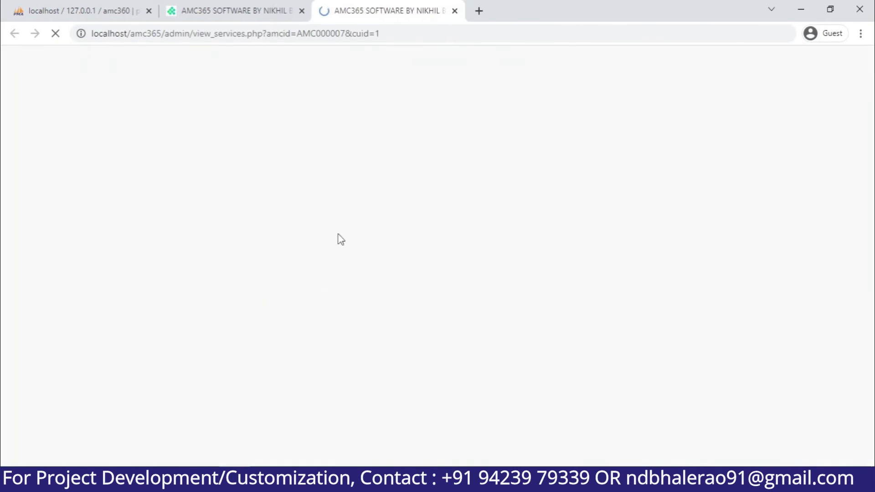
scroll(327, 256, "down", 4)
scroll(327, 258, "up", 4)
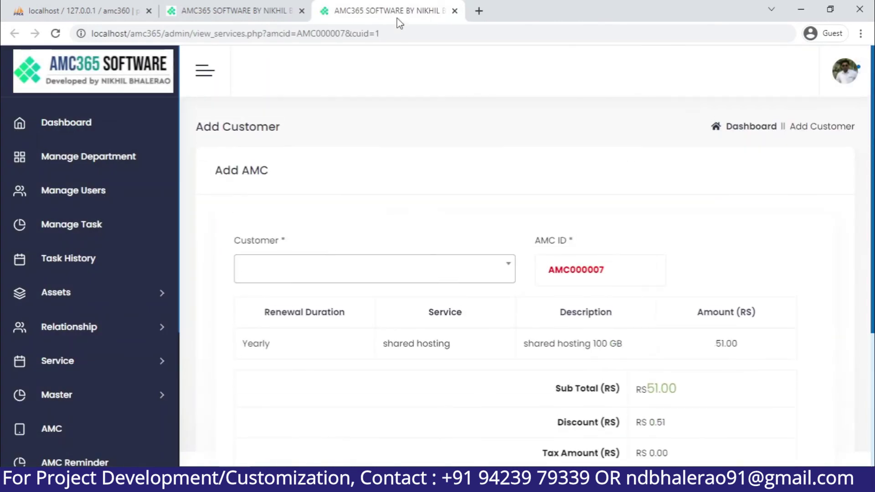
left_click(454, 10)
scroll(345, 283, "down", 1)
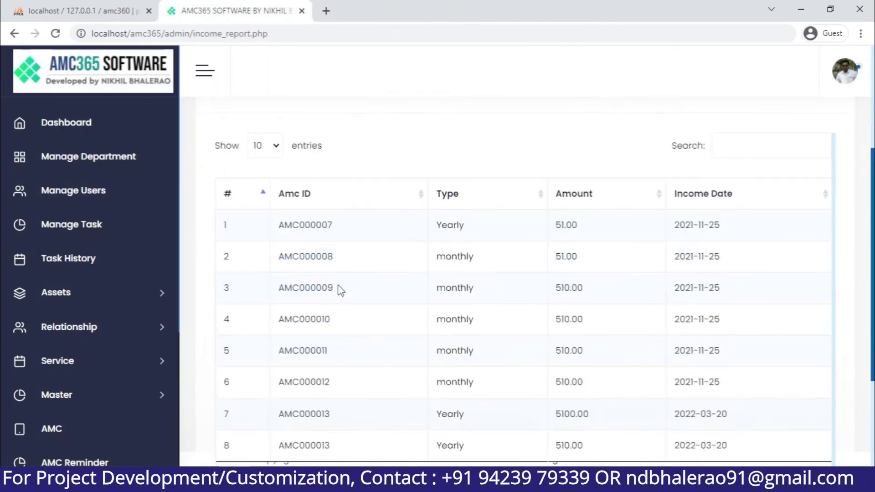
scroll(337, 288, "up", 5)
scroll(274, 301, "down", 5)
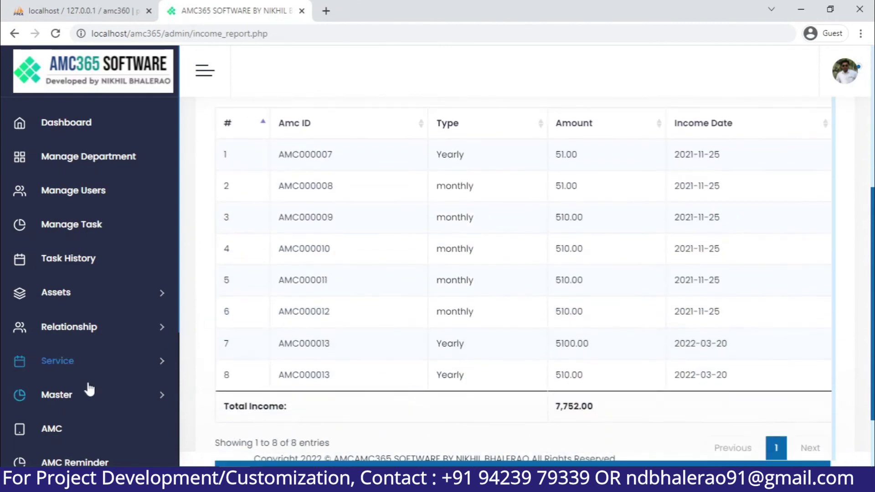
scroll(88, 387, "down", 4)
Open the Assets Report from the Reports section
left_click(109, 336)
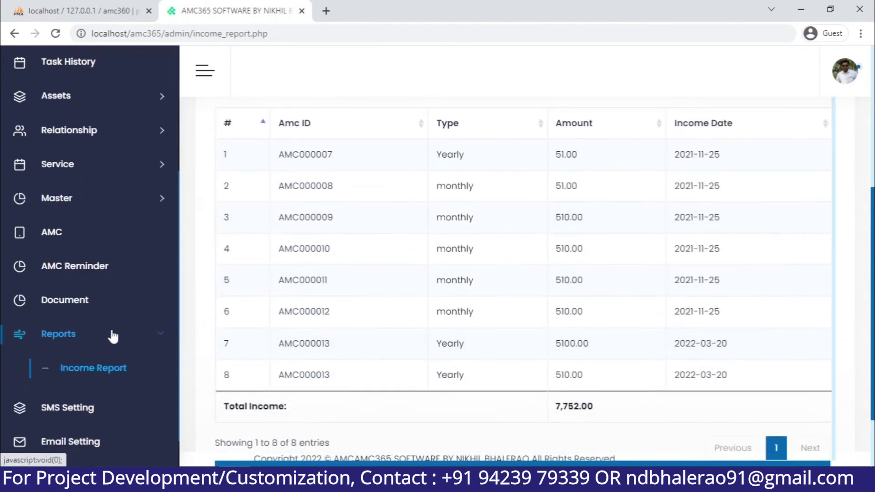
left_click(125, 403)
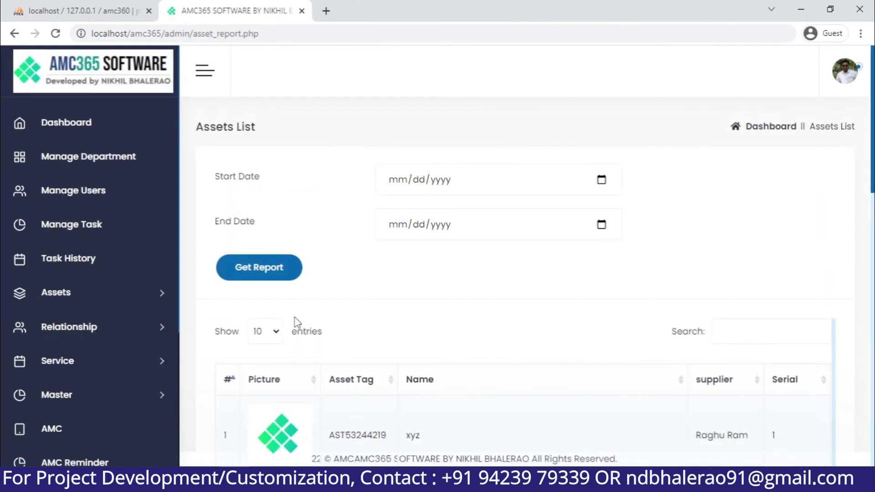
scroll(294, 319, "down", 4)
scroll(295, 324, "up", 4)
scroll(105, 364, "down", 4)
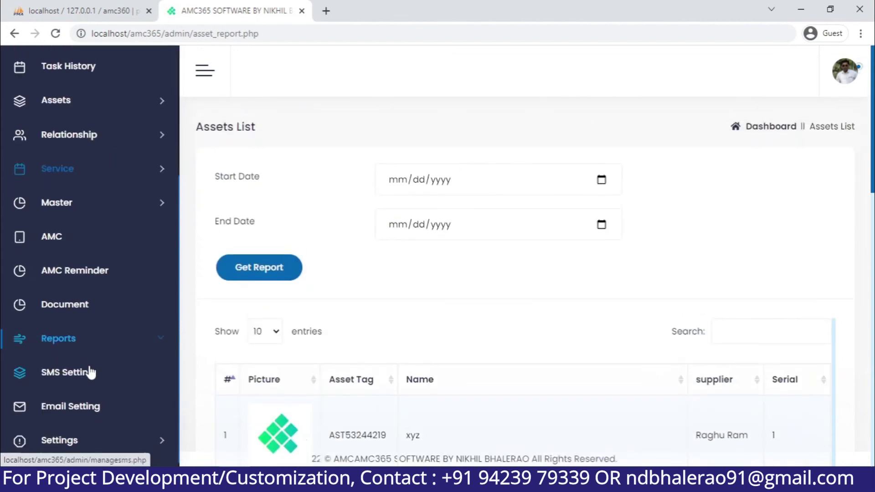
Look at the SMS Setting form and expand the Settings section
left_click(117, 379)
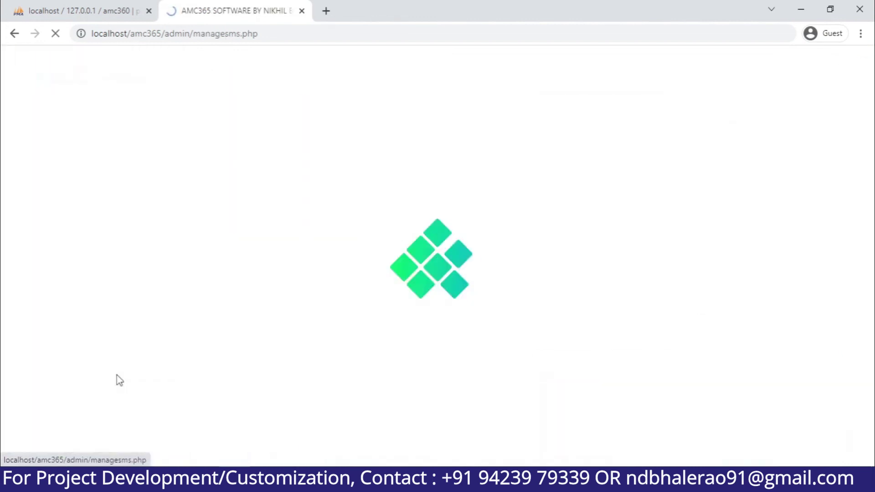
scroll(99, 376, "down", 1)
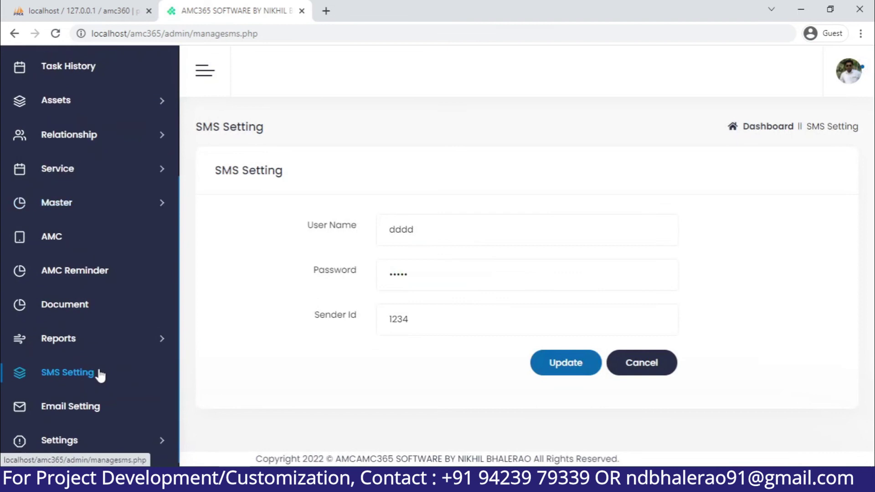
left_click(109, 436)
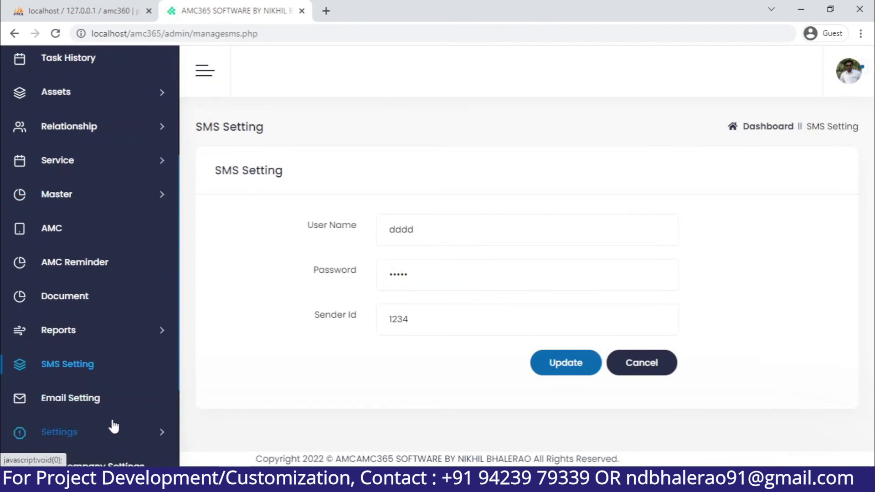
scroll(112, 401, "down", 3)
Scroll through Company Settings, then return to the Dashboard showing 5610.00 received
left_click(130, 345)
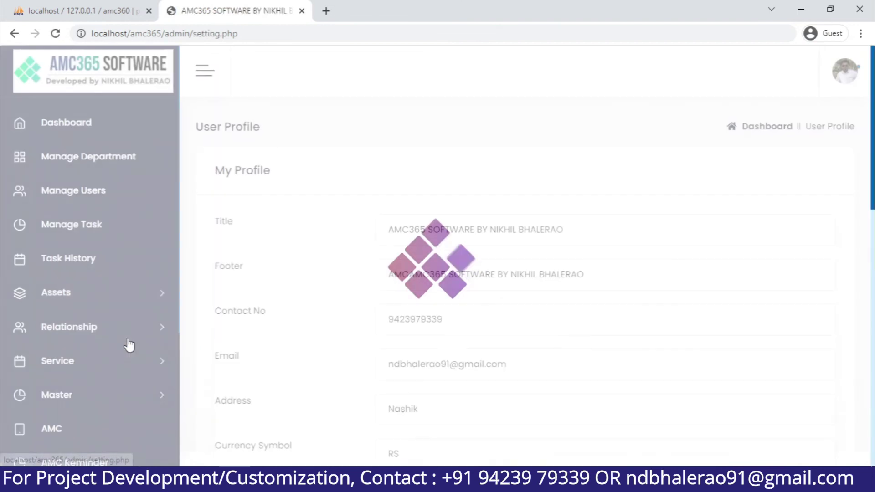
scroll(414, 347, "down", 4)
scroll(420, 351, "down", 8)
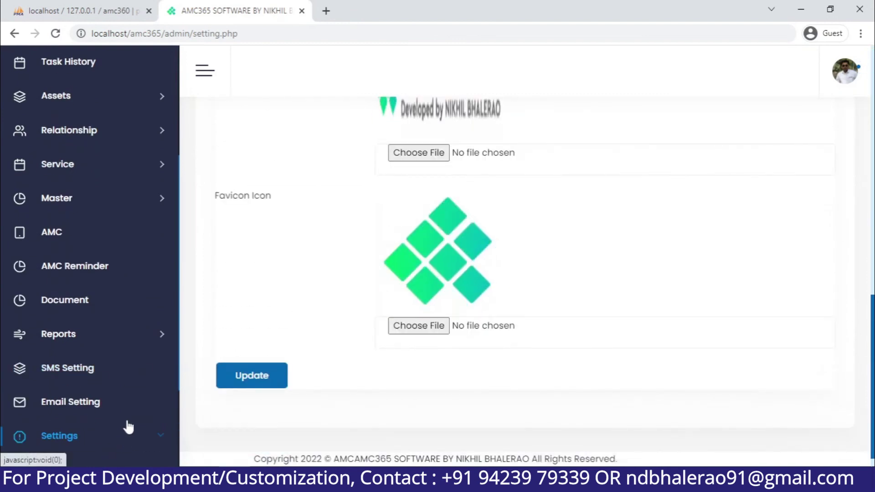
scroll(128, 426, "down", 3)
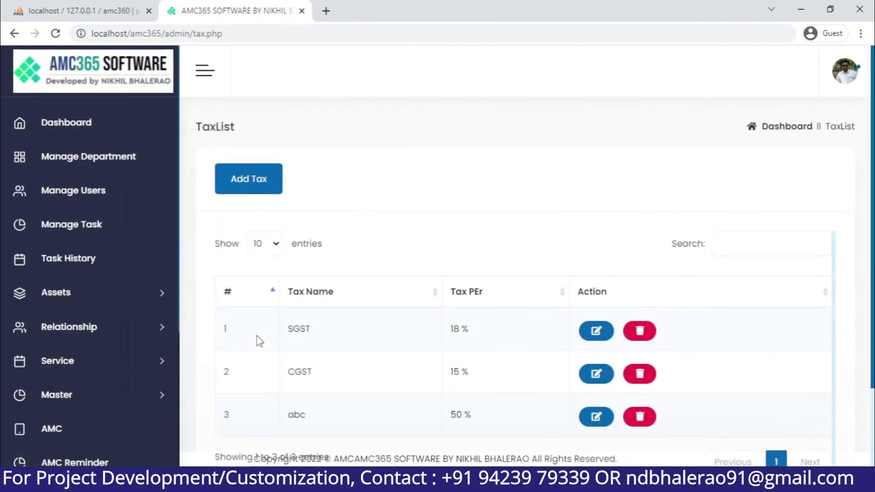
scroll(273, 342, "down", 3)
scroll(274, 342, "up", 2)
scroll(92, 405, "down", 7)
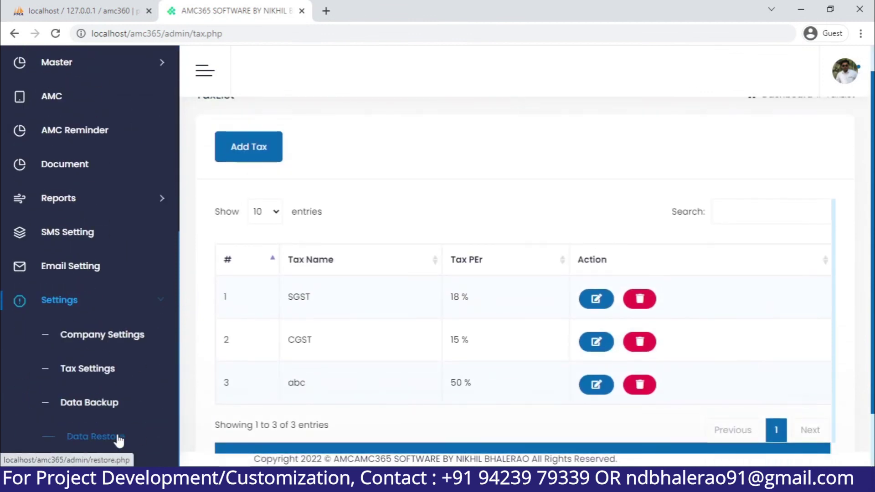
scroll(114, 424, "down", 2)
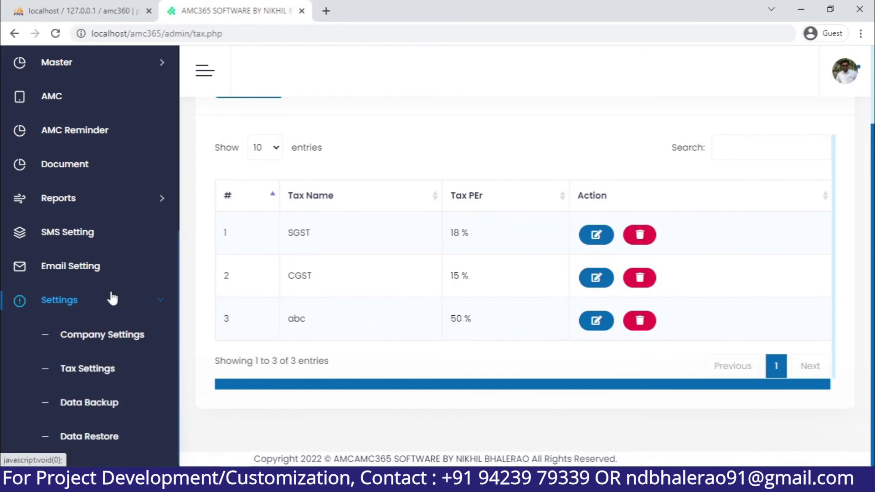
scroll(113, 299, "up", 9)
left_click(108, 123)
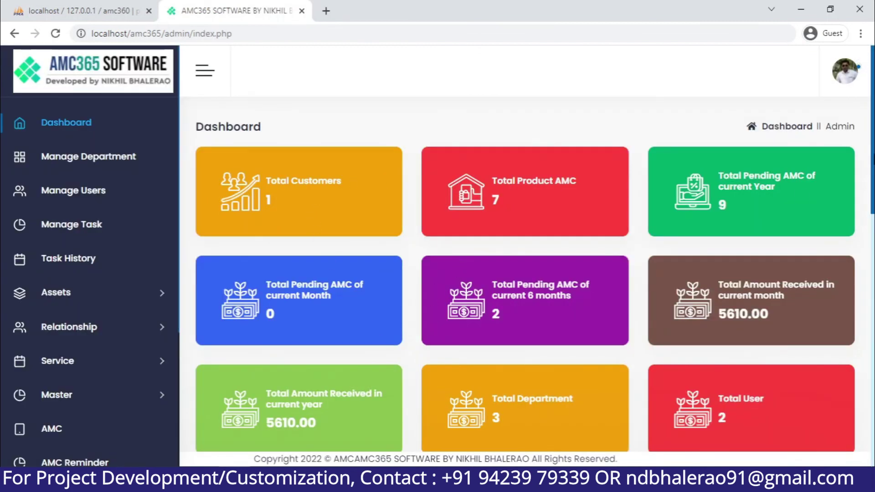
Open the AMC list and edit the newest AMC dated 2022-03-20
scroll(524, 278, "down", 8)
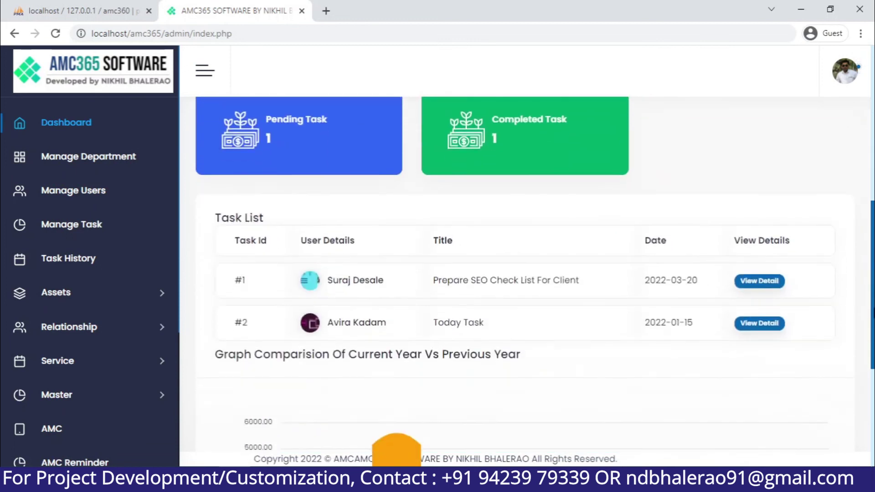
scroll(524, 274, "down", 5)
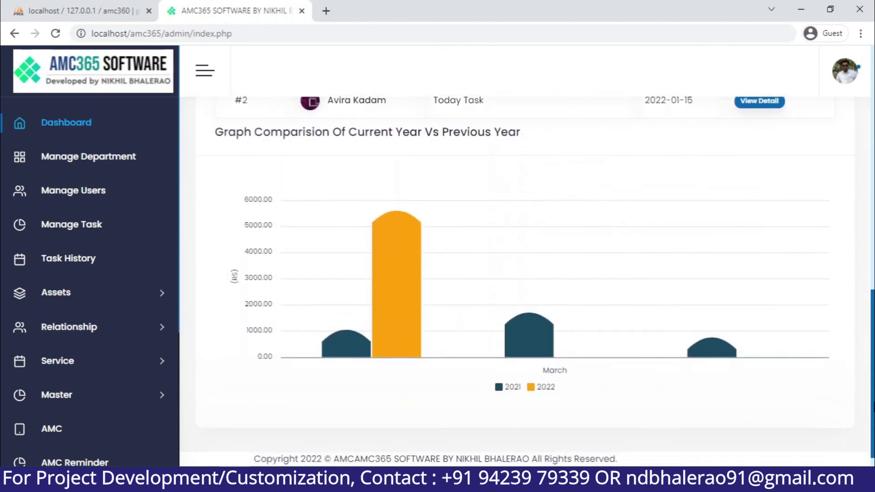
scroll(524, 273, "down", 1)
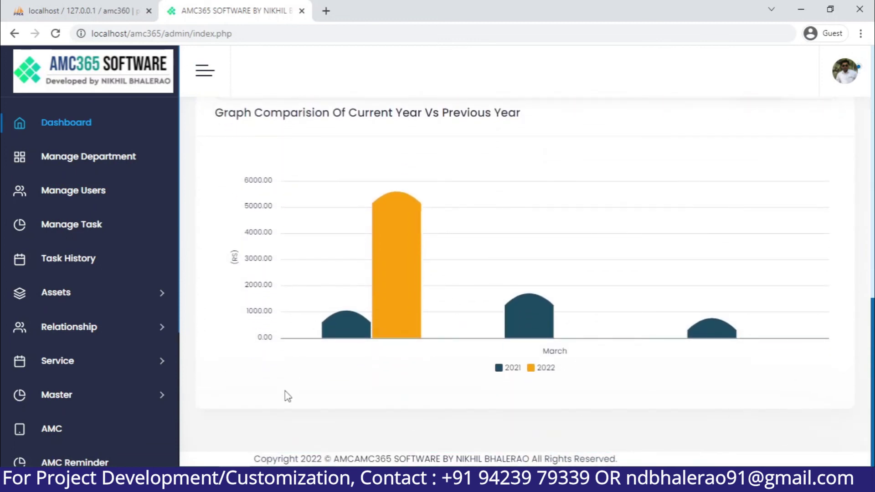
scroll(117, 415, "down", 3)
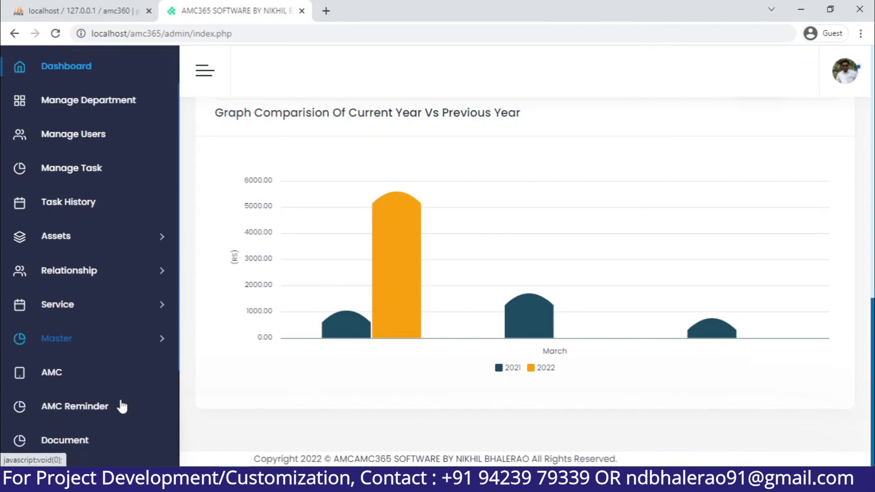
left_click(97, 305)
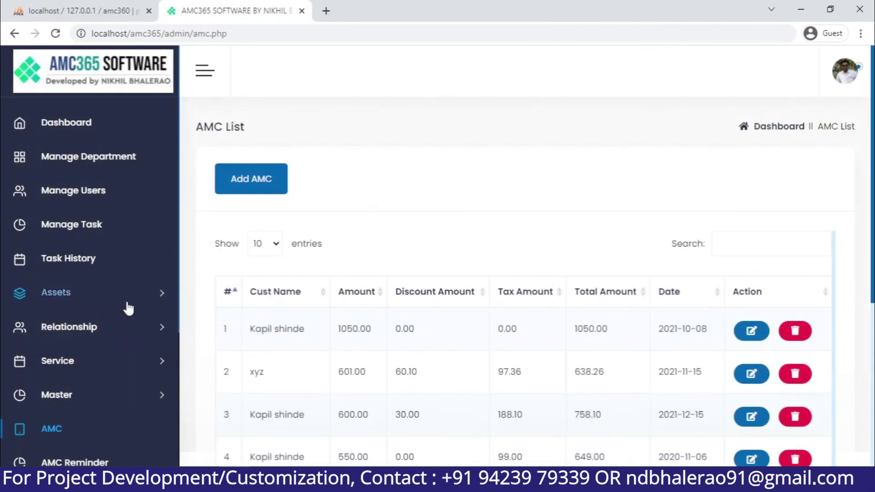
scroll(501, 369, "down", 5)
left_click(767, 326)
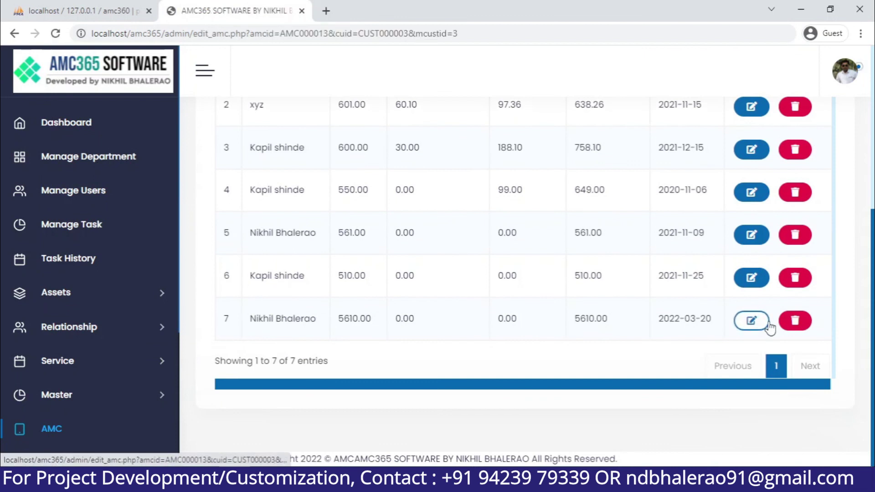
scroll(578, 342, "down", 5)
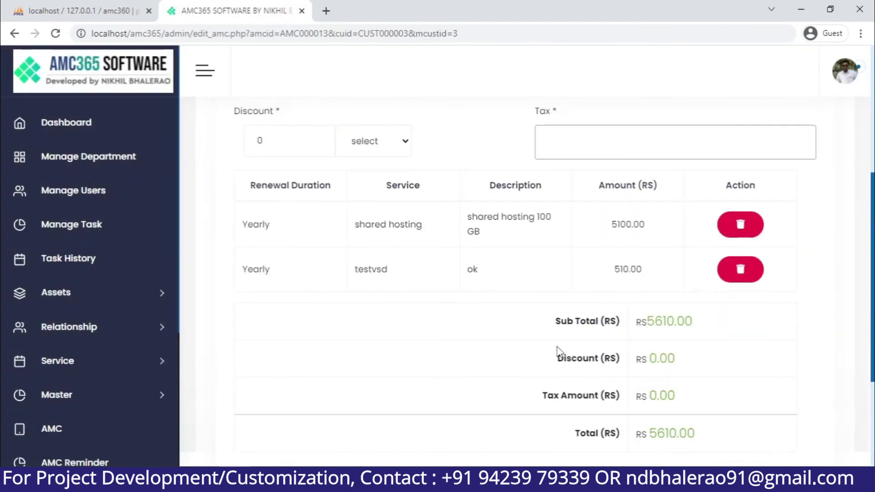
scroll(557, 351, "up", 5)
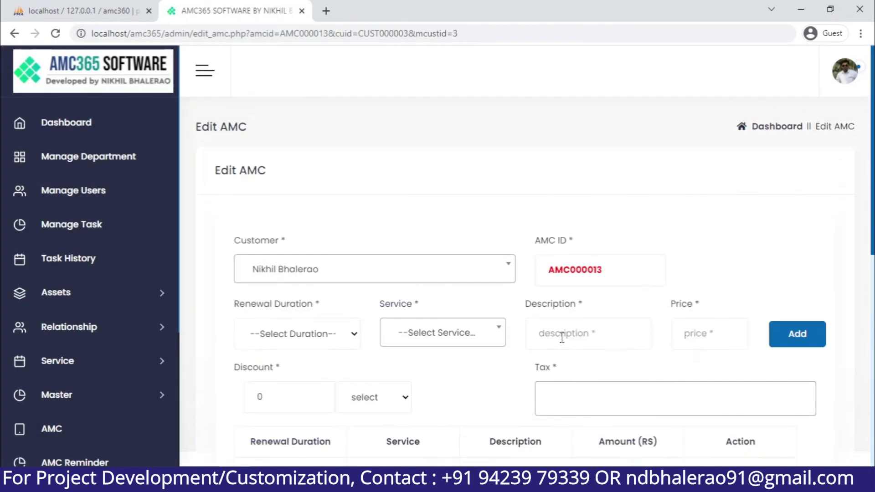
Log out via the profile menu, then view AMC reminders for shared hosting 5100.00 and testvsd 510.00
left_click(843, 72)
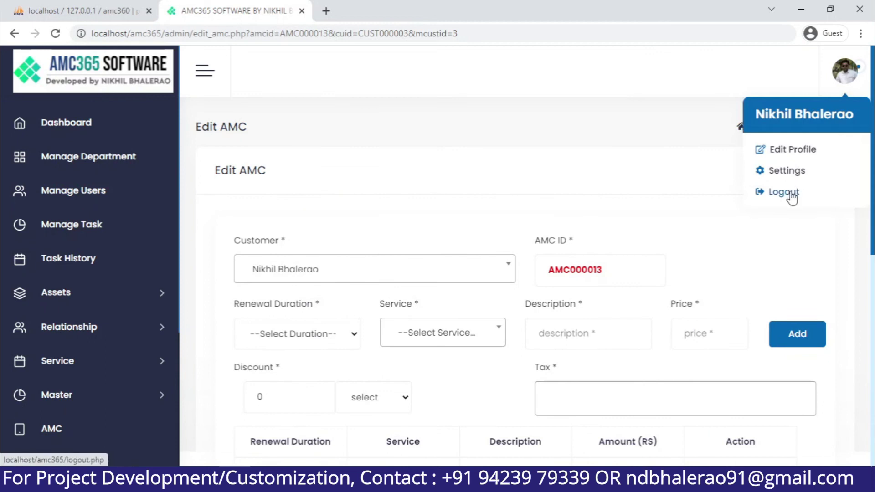
left_click(792, 197)
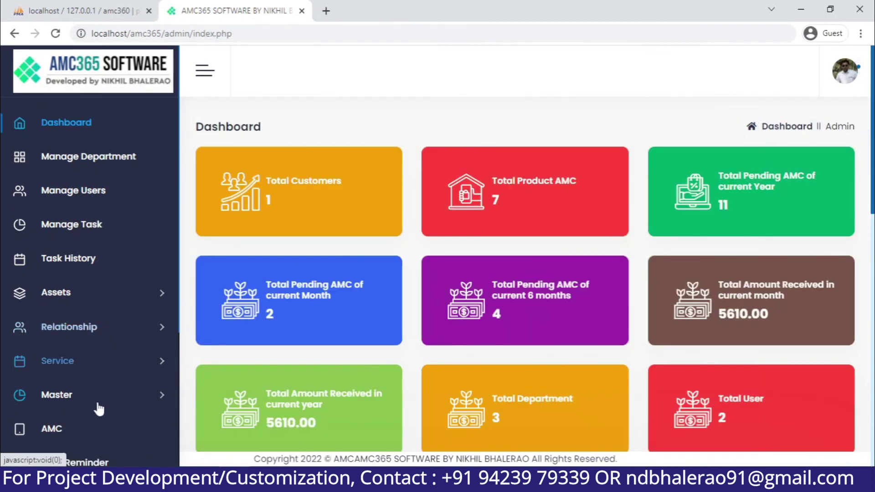
scroll(105, 391, "down", 3)
left_click(114, 341)
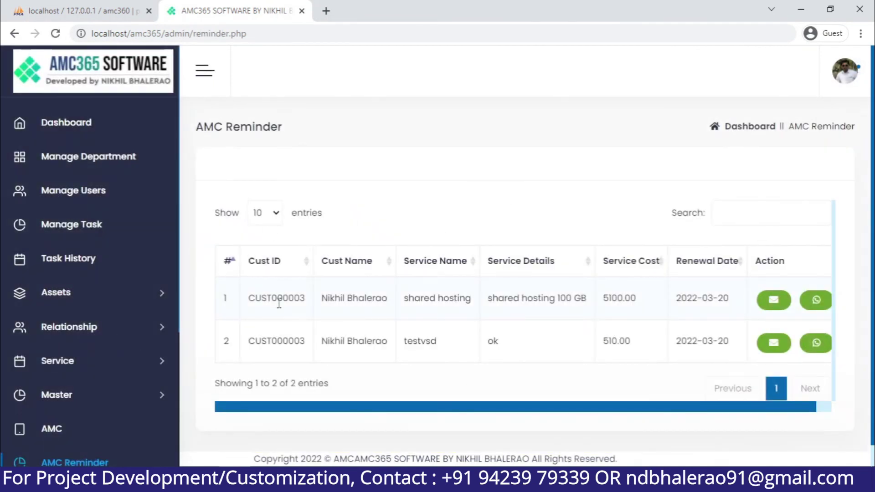
triple_click(361, 295)
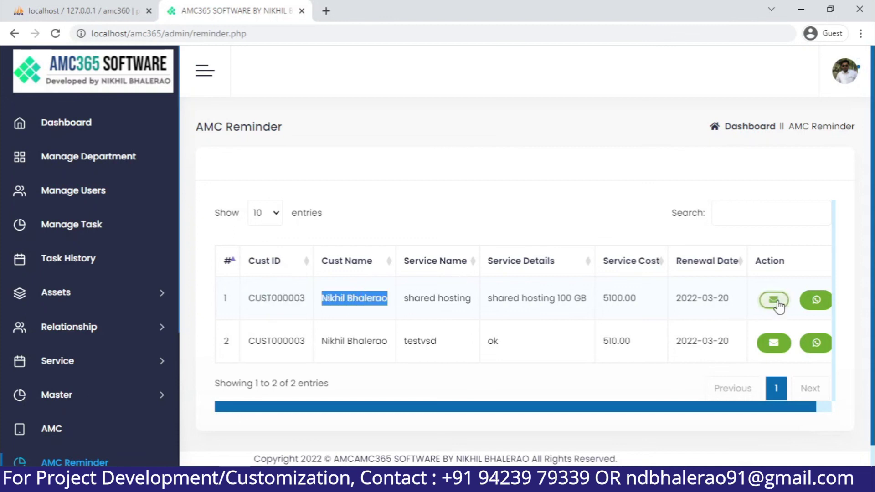